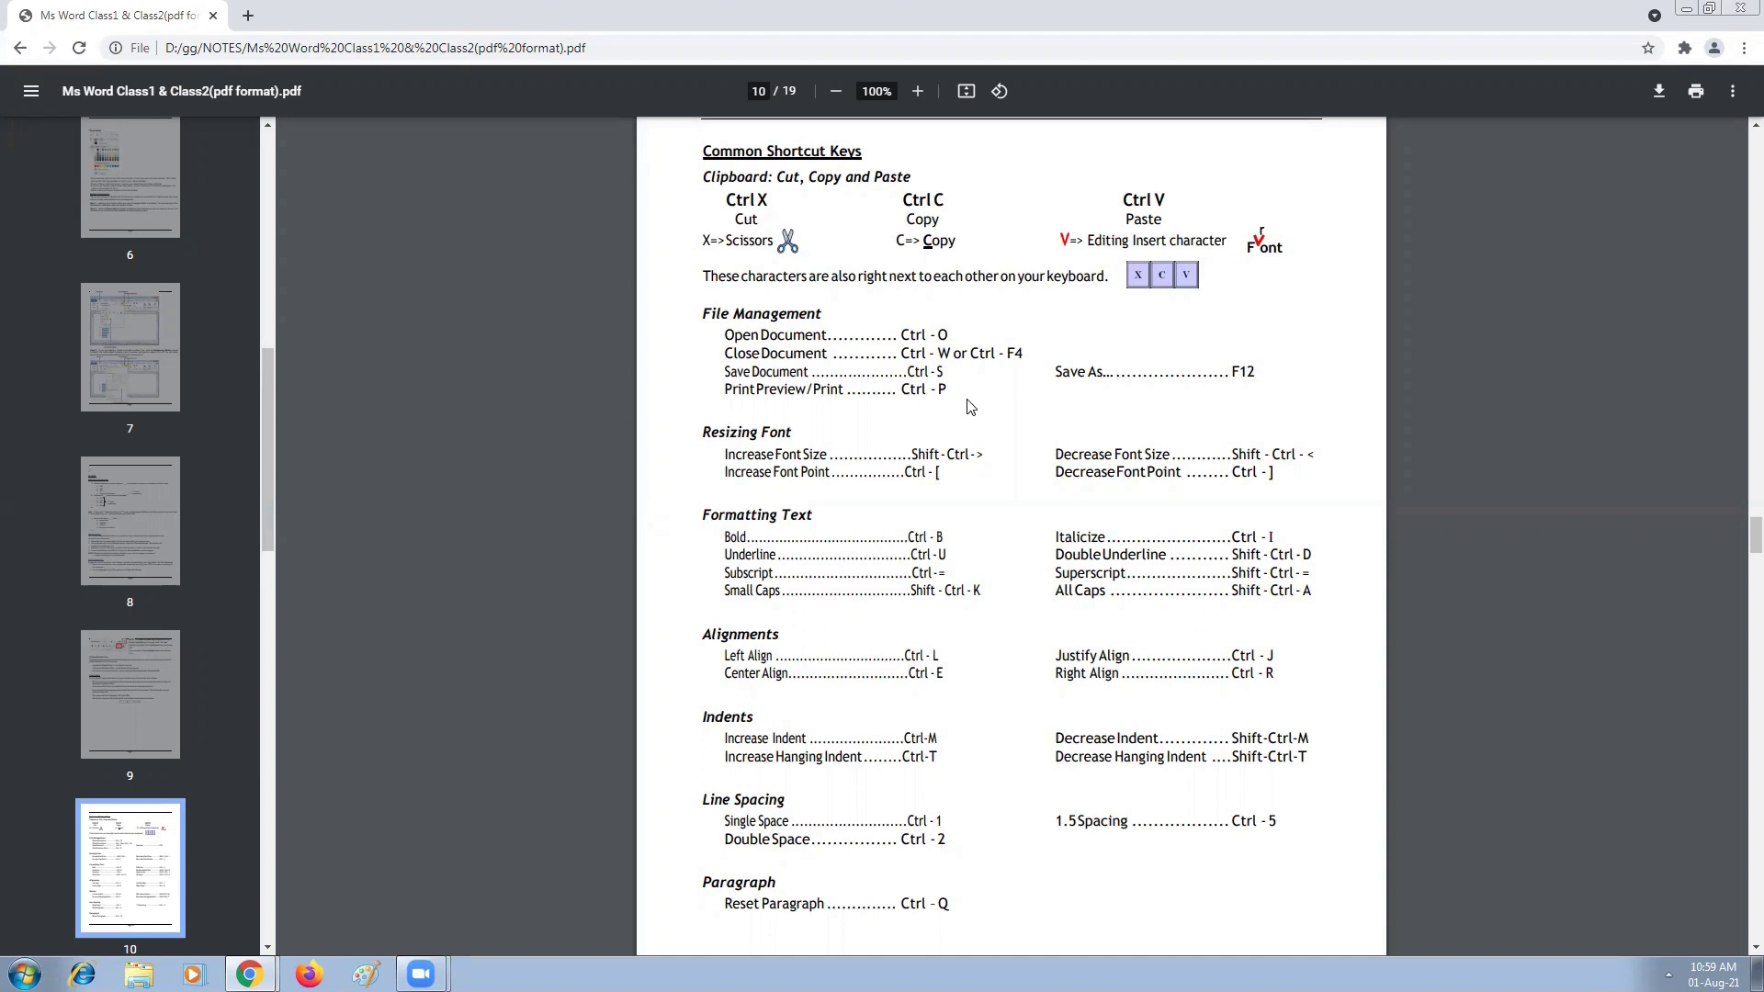
- Read through the common shortcut keys on page 10 and the alphabetical shortcut list on page 11 of the PDF notes
scroll(972, 402, down, 5)
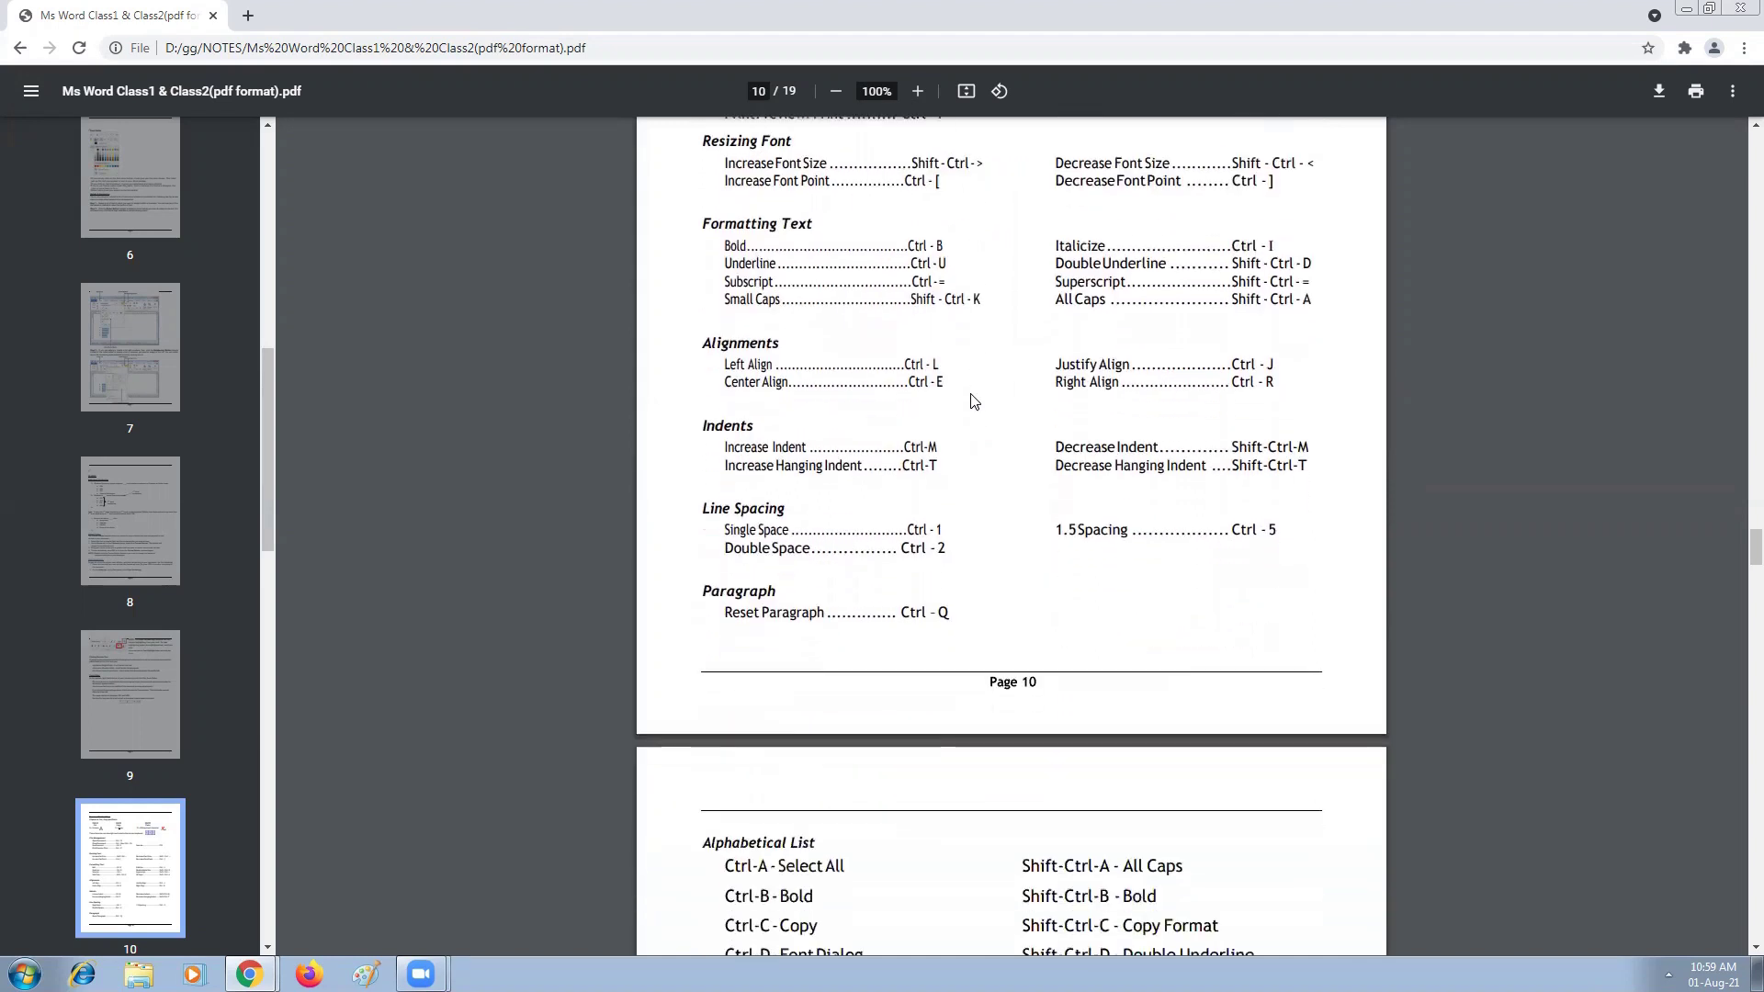
scroll(974, 401, down, 5)
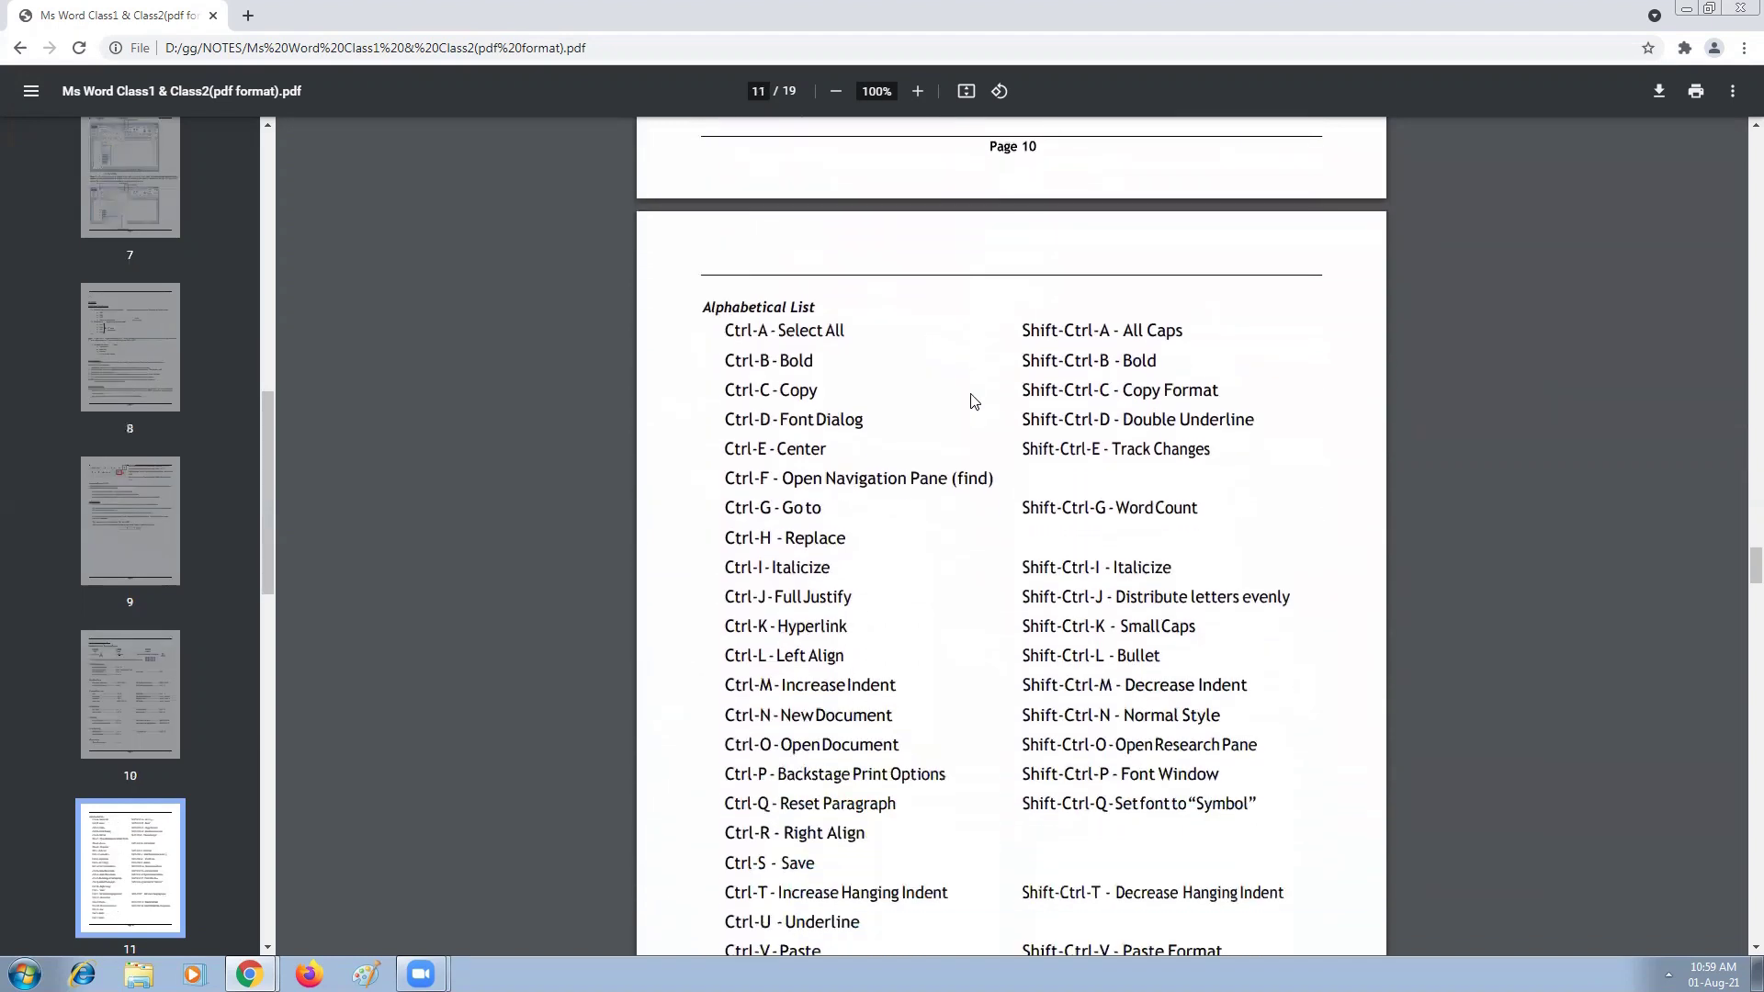
scroll(971, 398, down, 1)
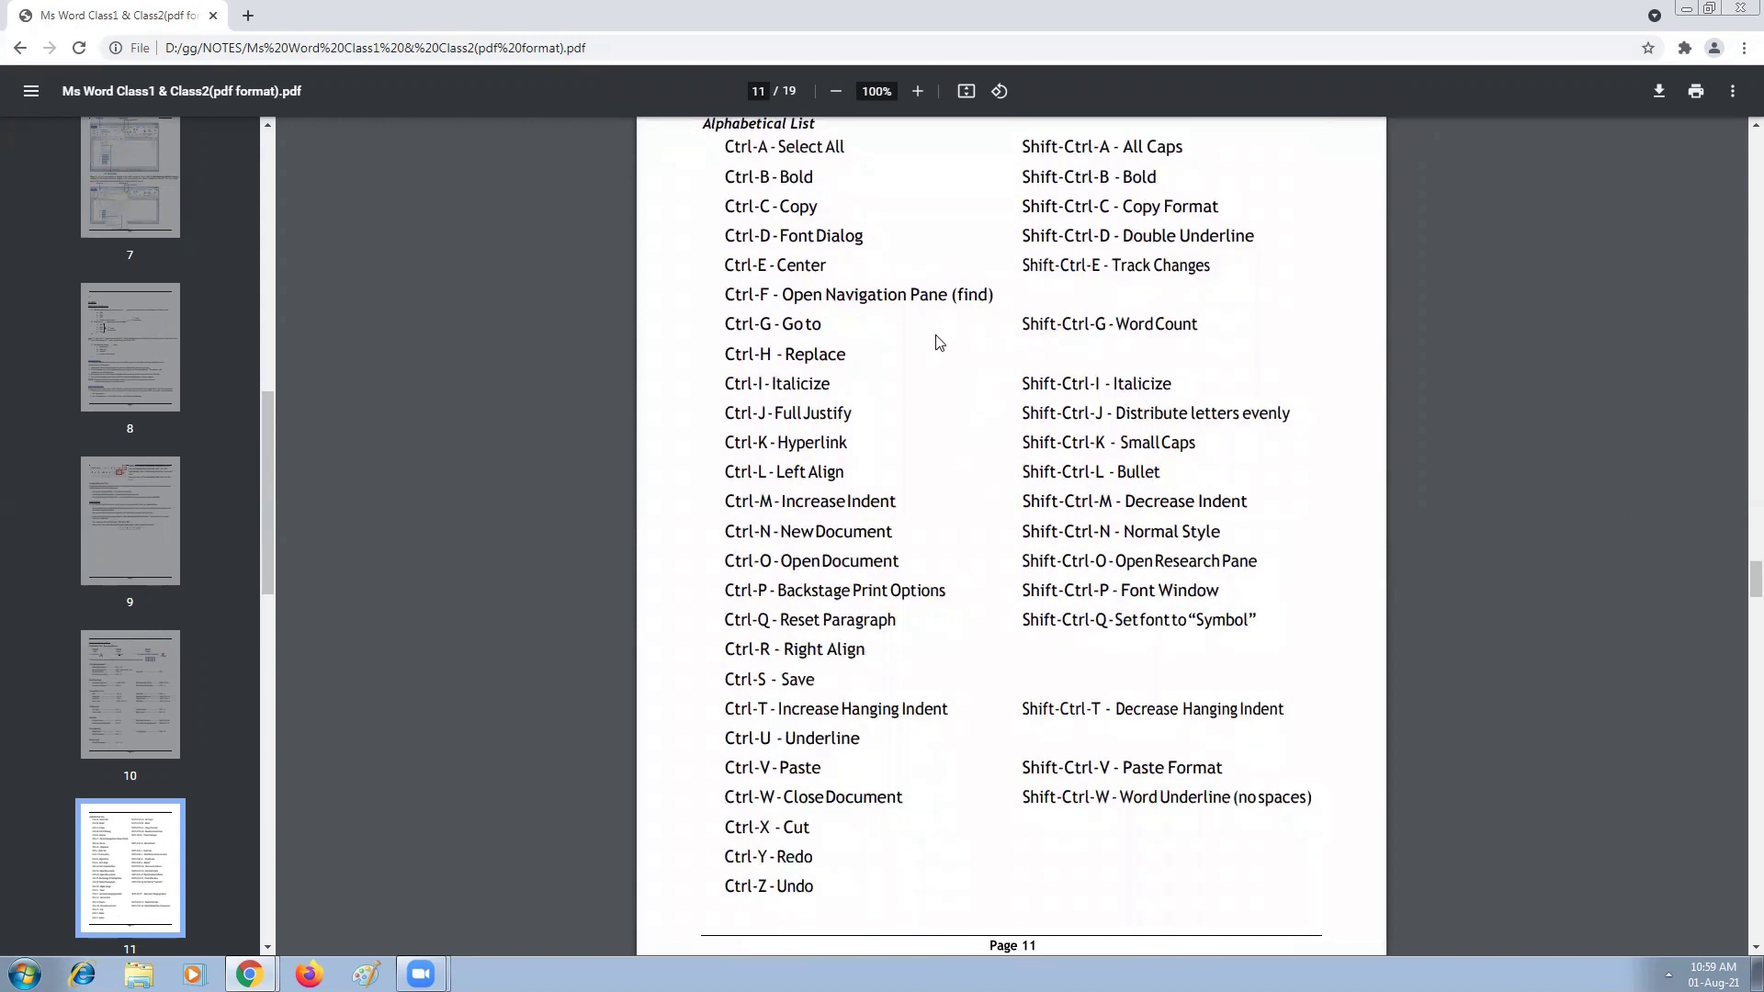
scroll(938, 342, up, 1)
scroll(938, 343, down, 1)
scroll(958, 398, up, 1)
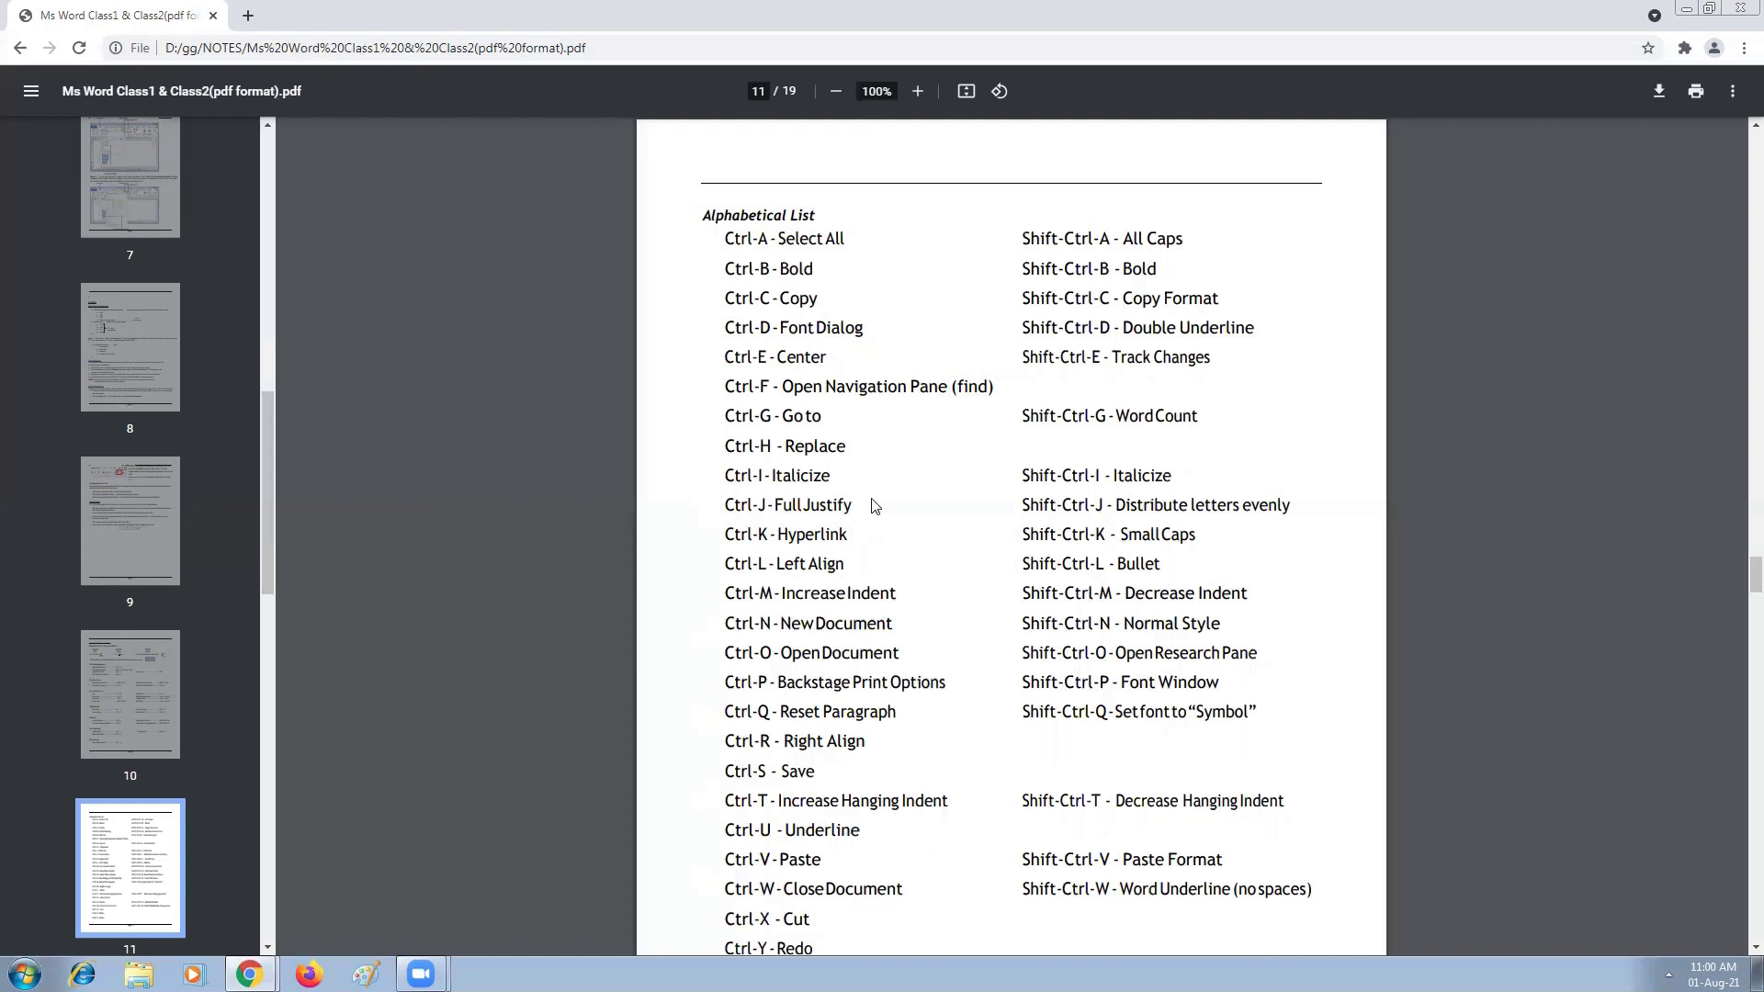
scroll(1026, 452, down, 1)
scroll(1026, 451, down, 4)
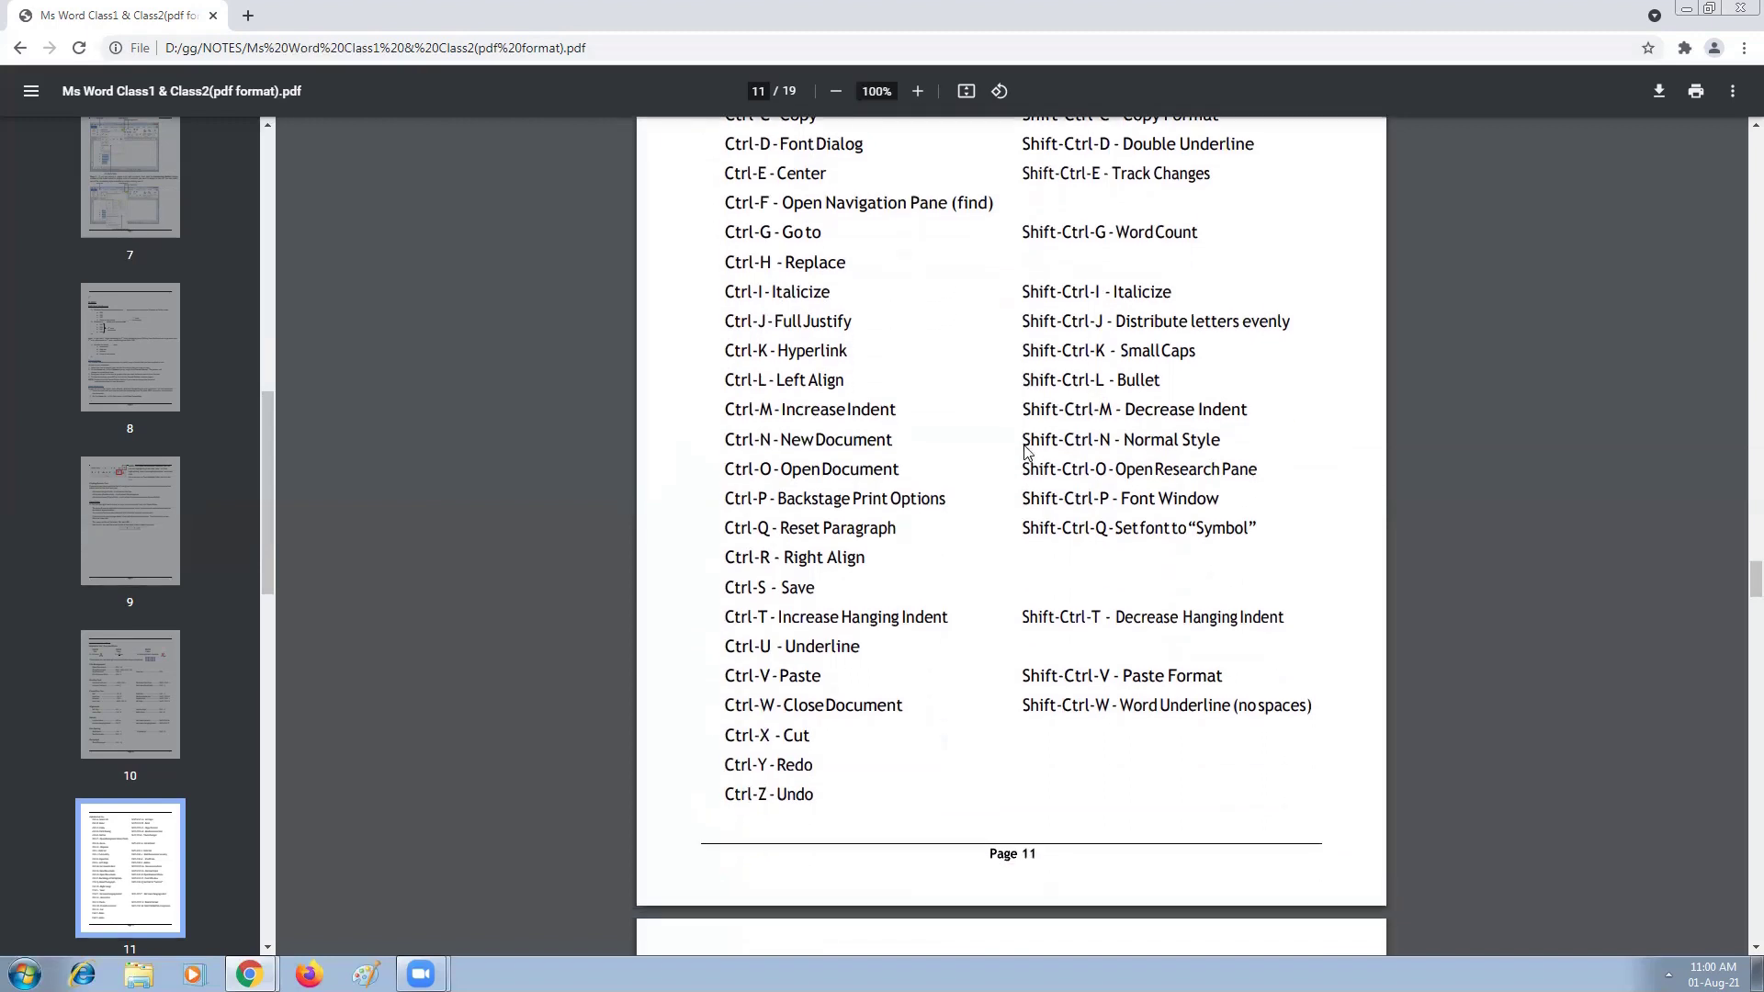
scroll(1026, 452, up, 1)
scroll(1026, 452, up, 5)
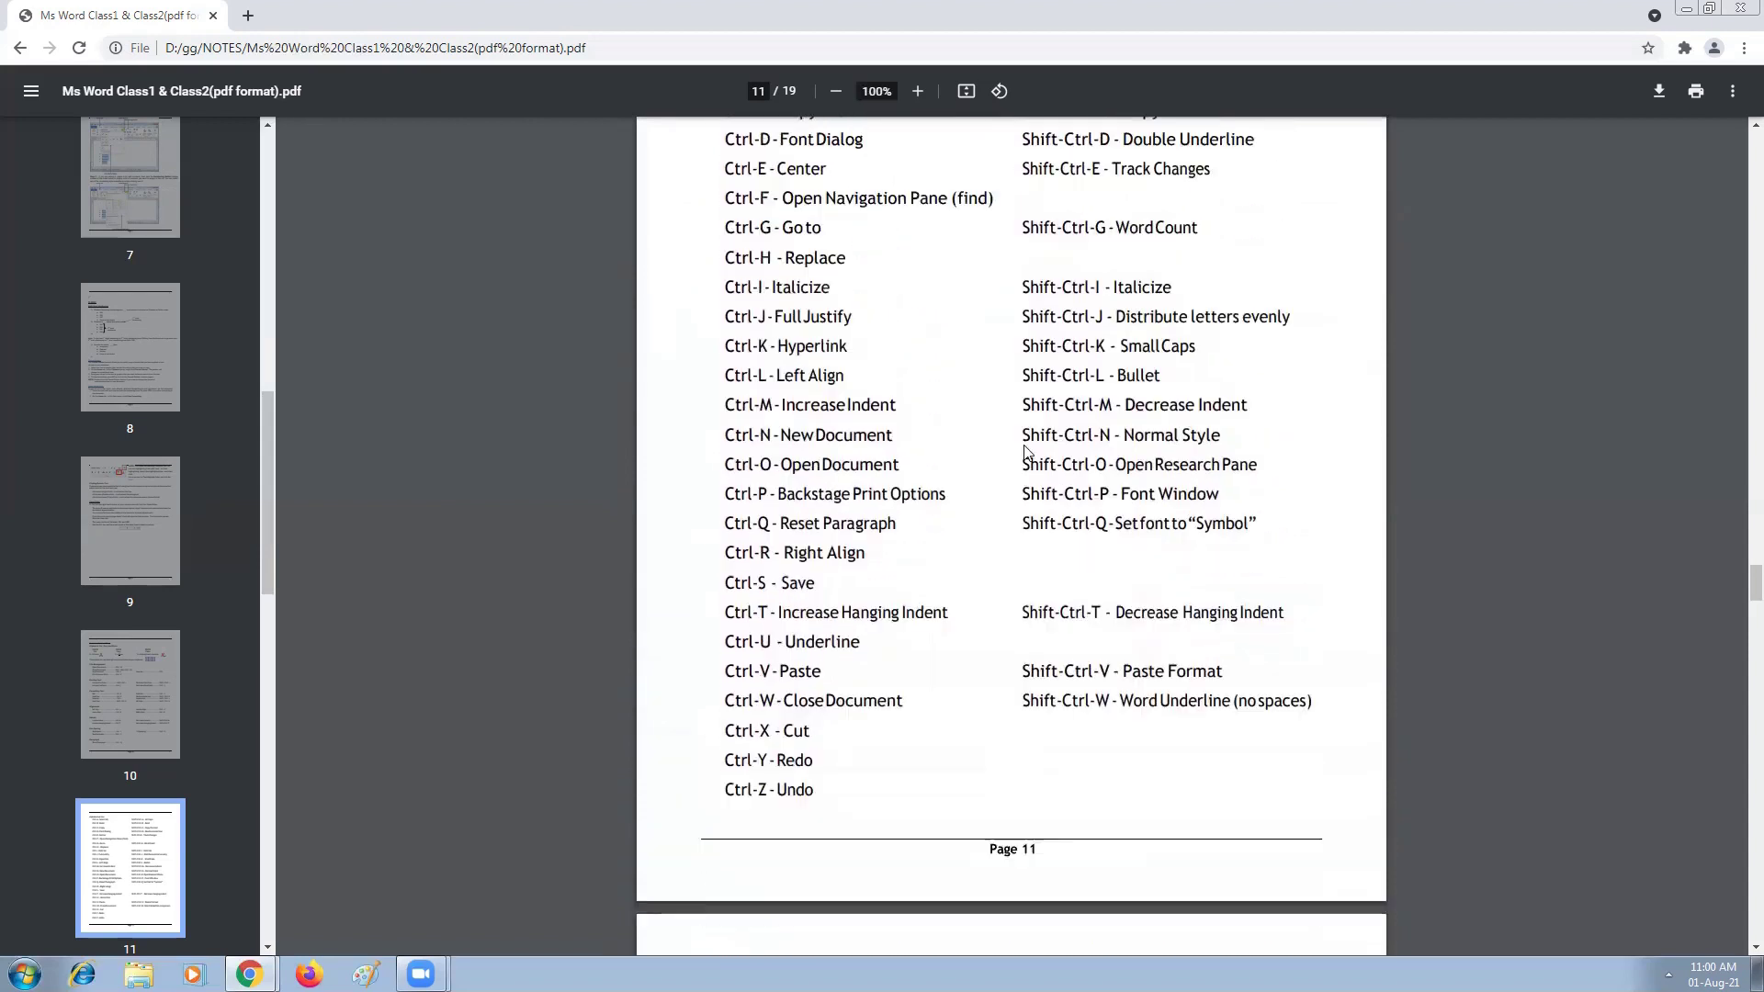
scroll(1026, 452, down, 1)
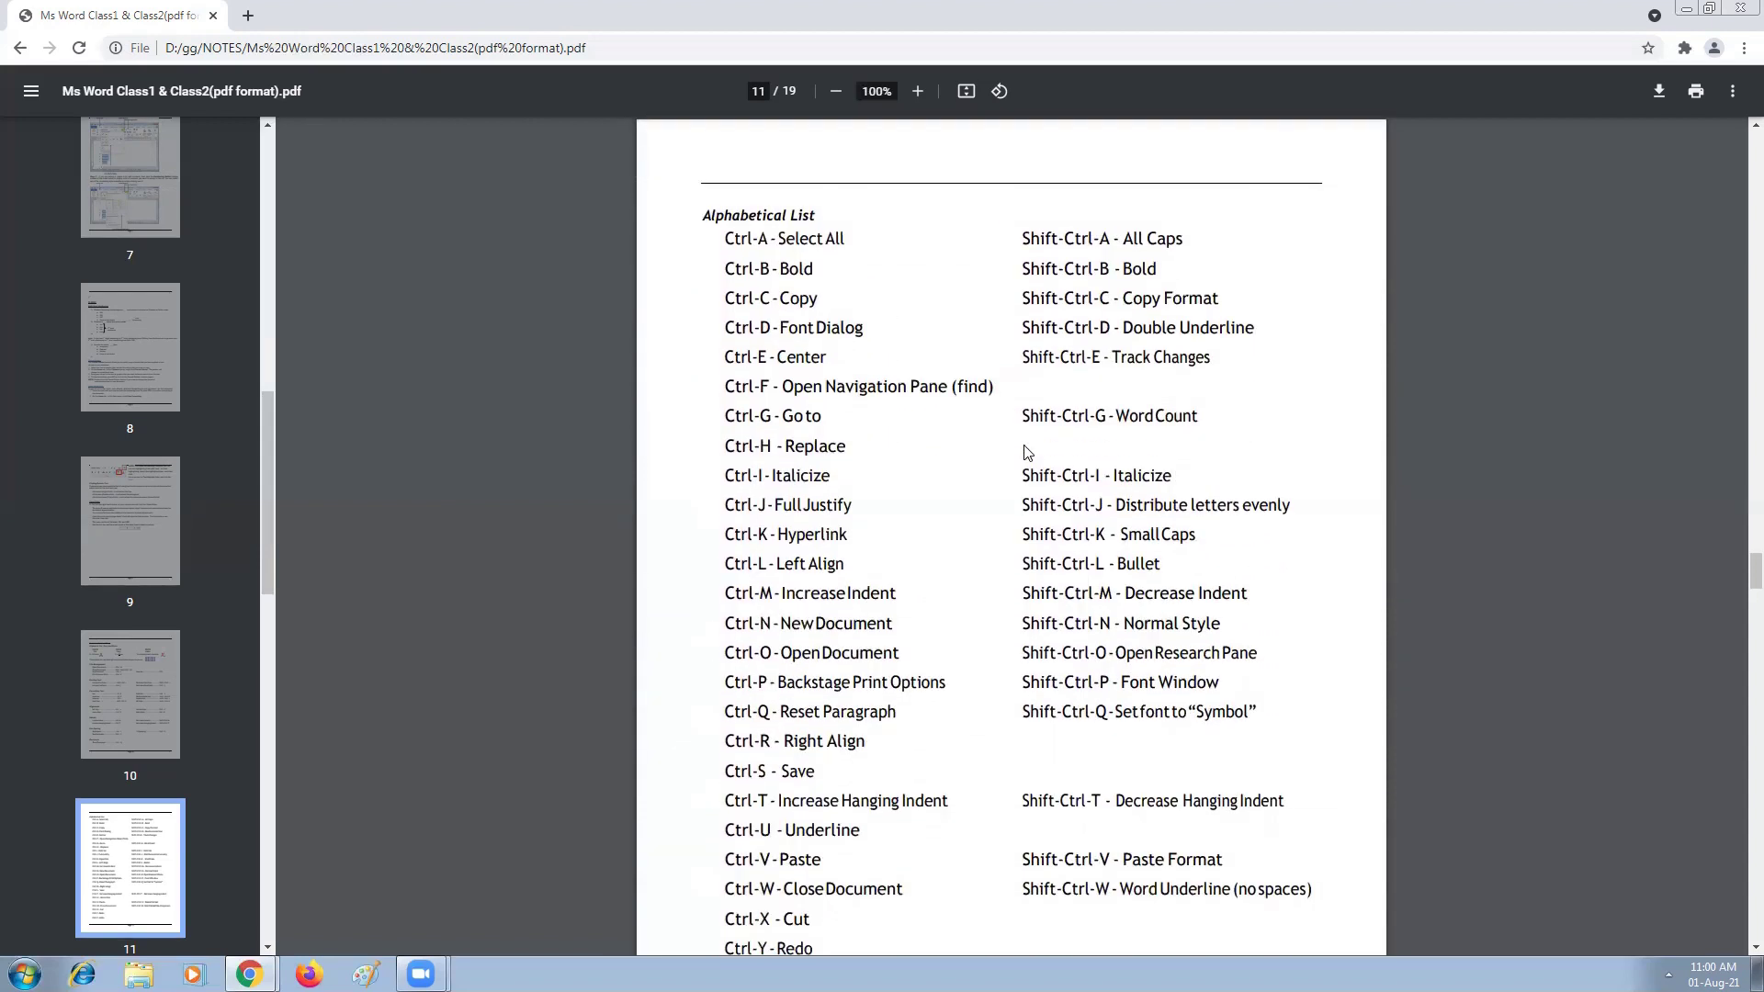
scroll(1026, 452, down, 1)
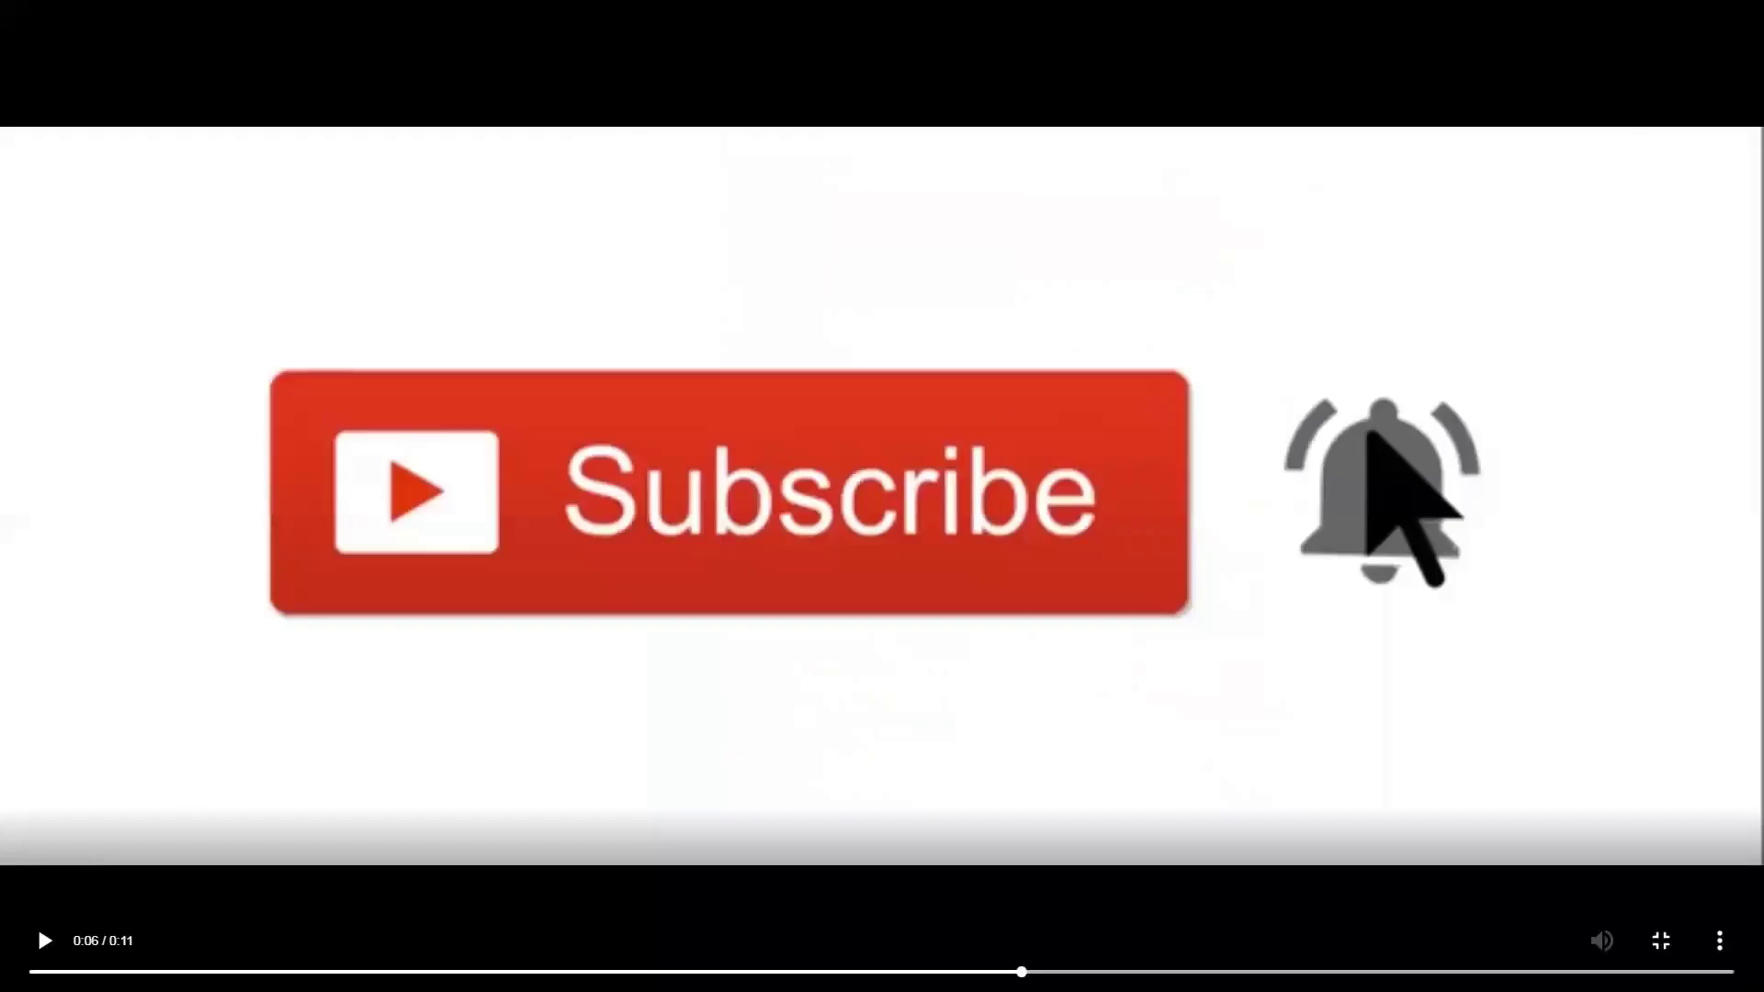
- Resume playback of the full-screen Subscribe clip
click(43, 947)
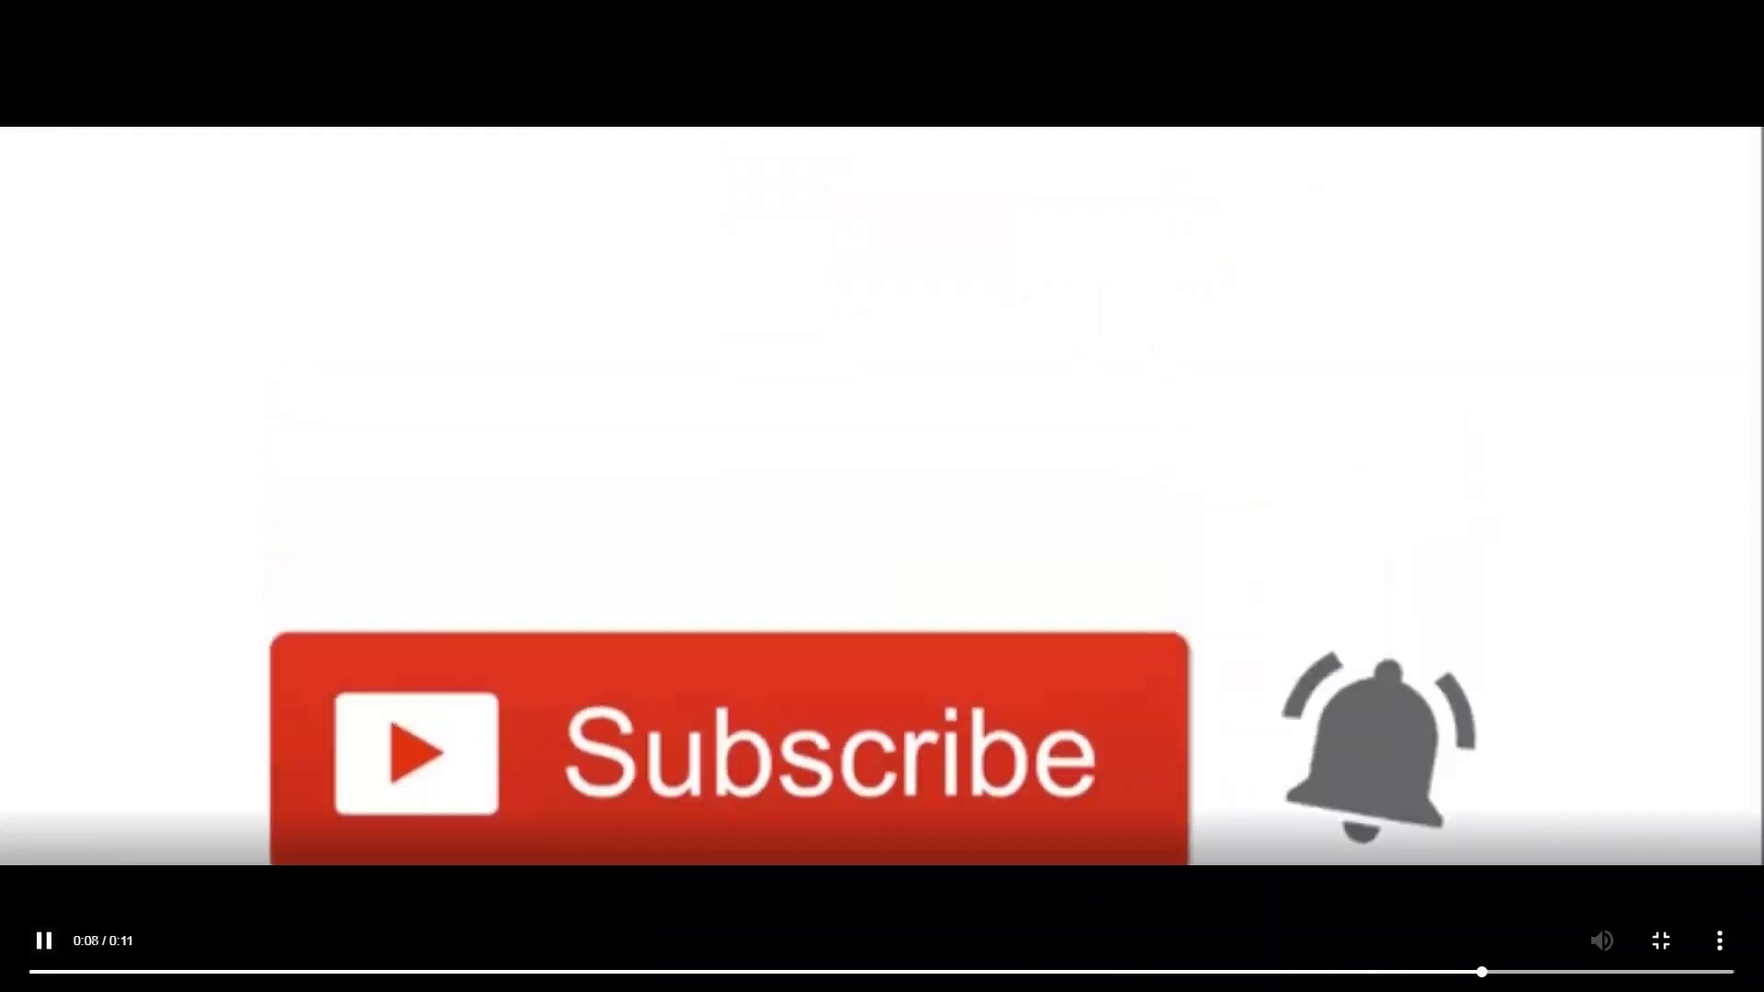
- Launch Microsoft Word 2010 from the installed Microsoft Office programs
key(super)
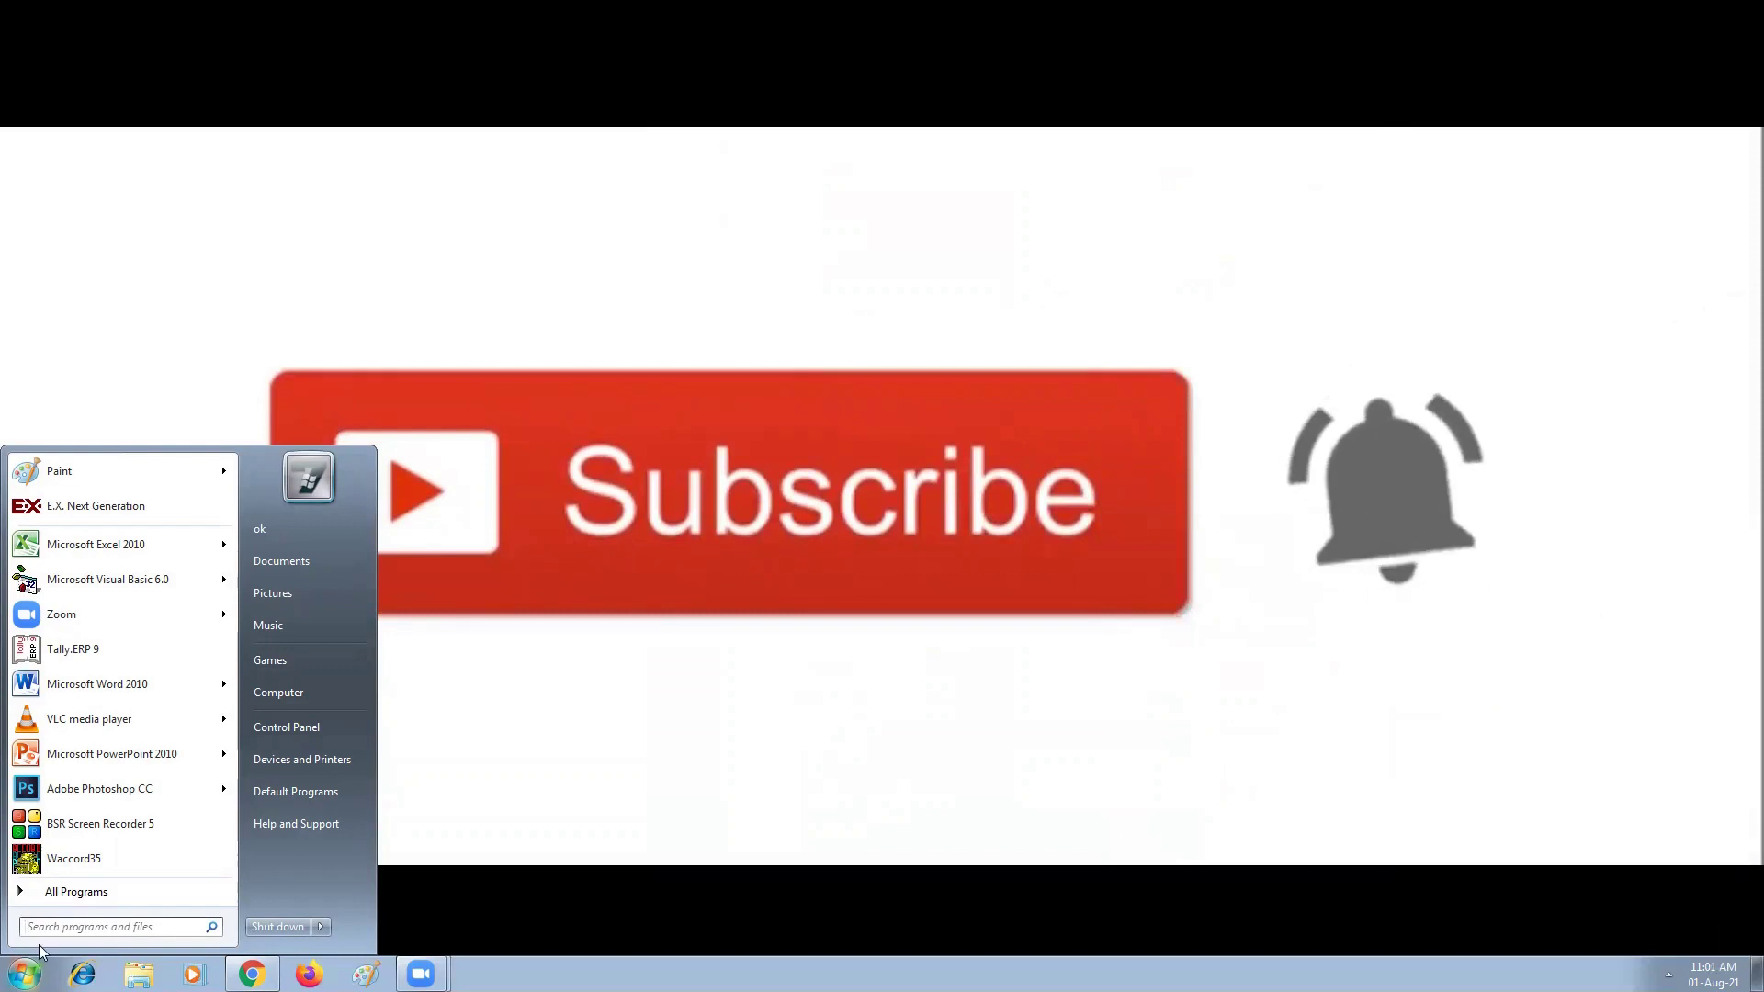
click(64, 892)
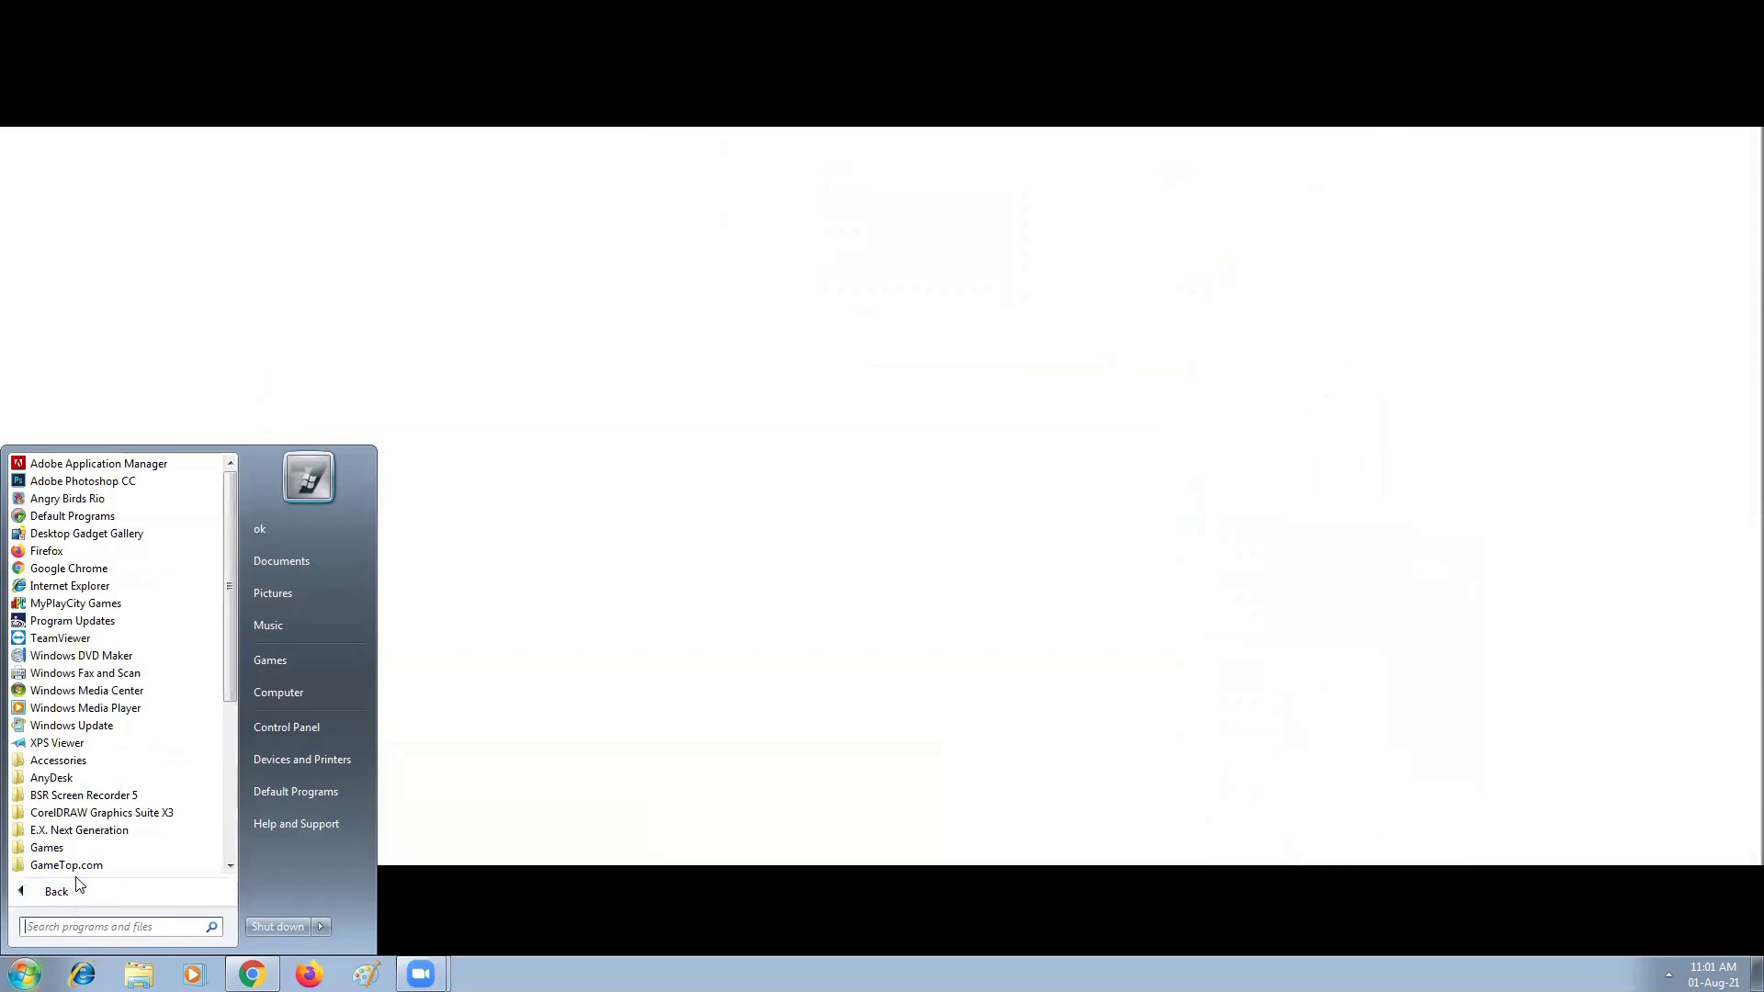
scroll(213, 721, down, 2)
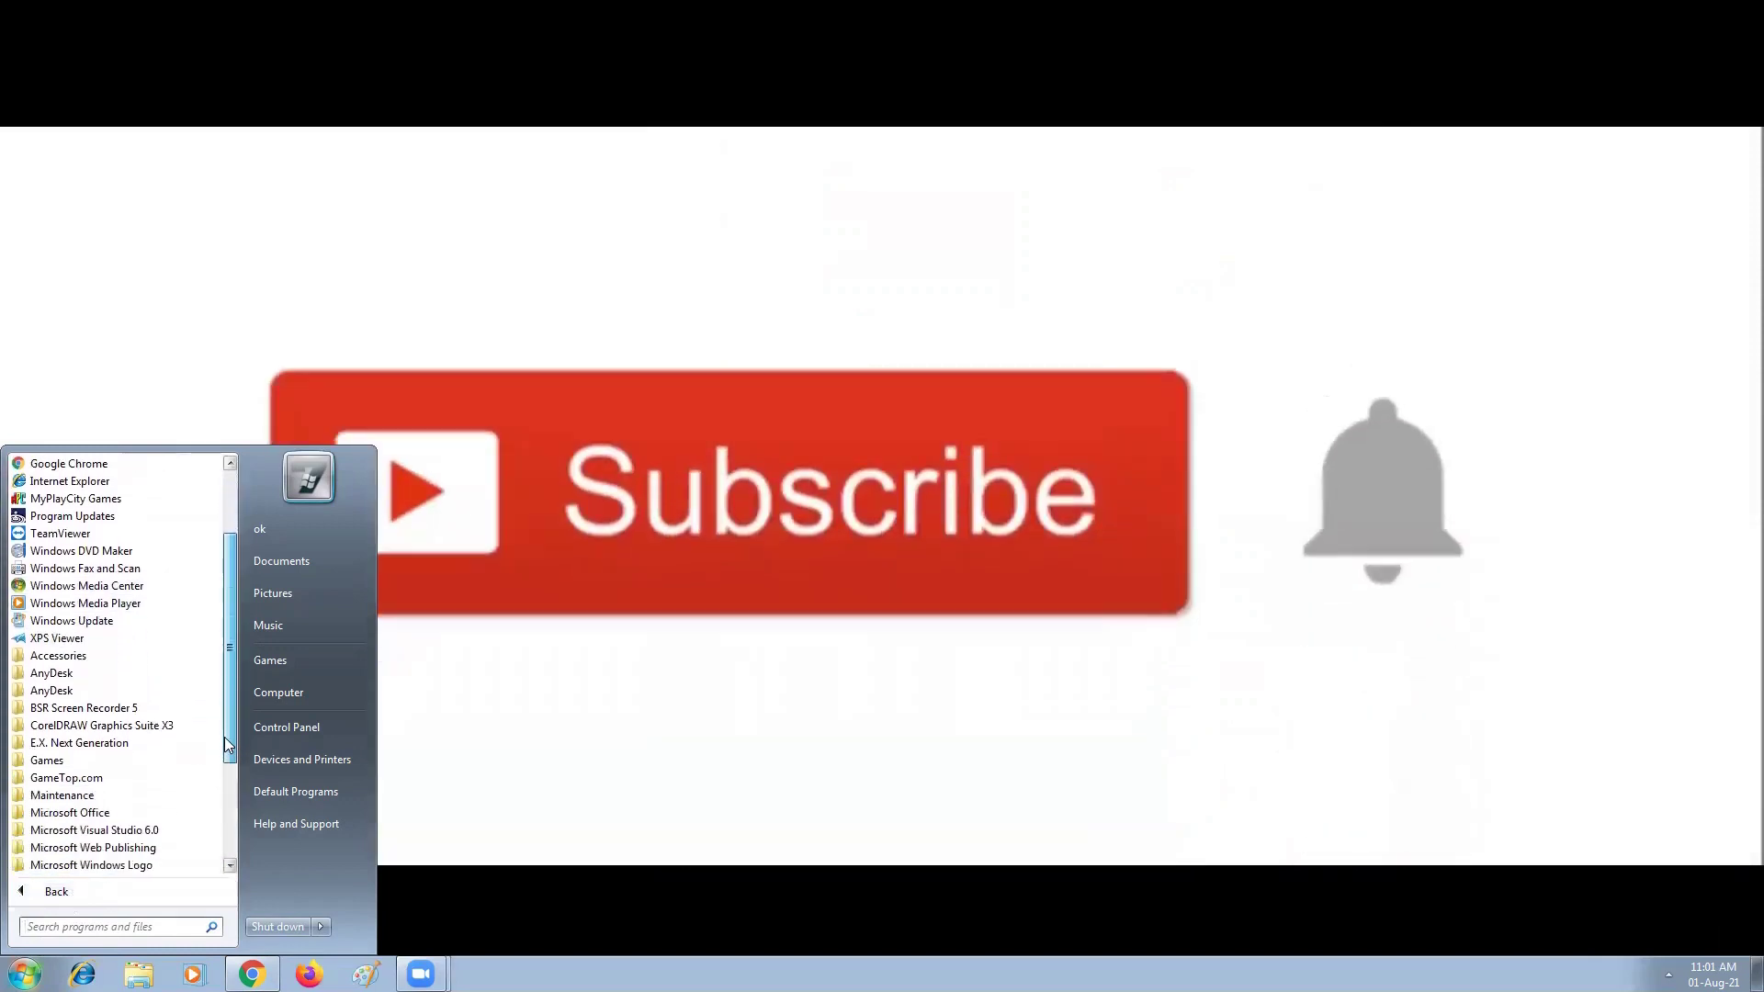
click(168, 797)
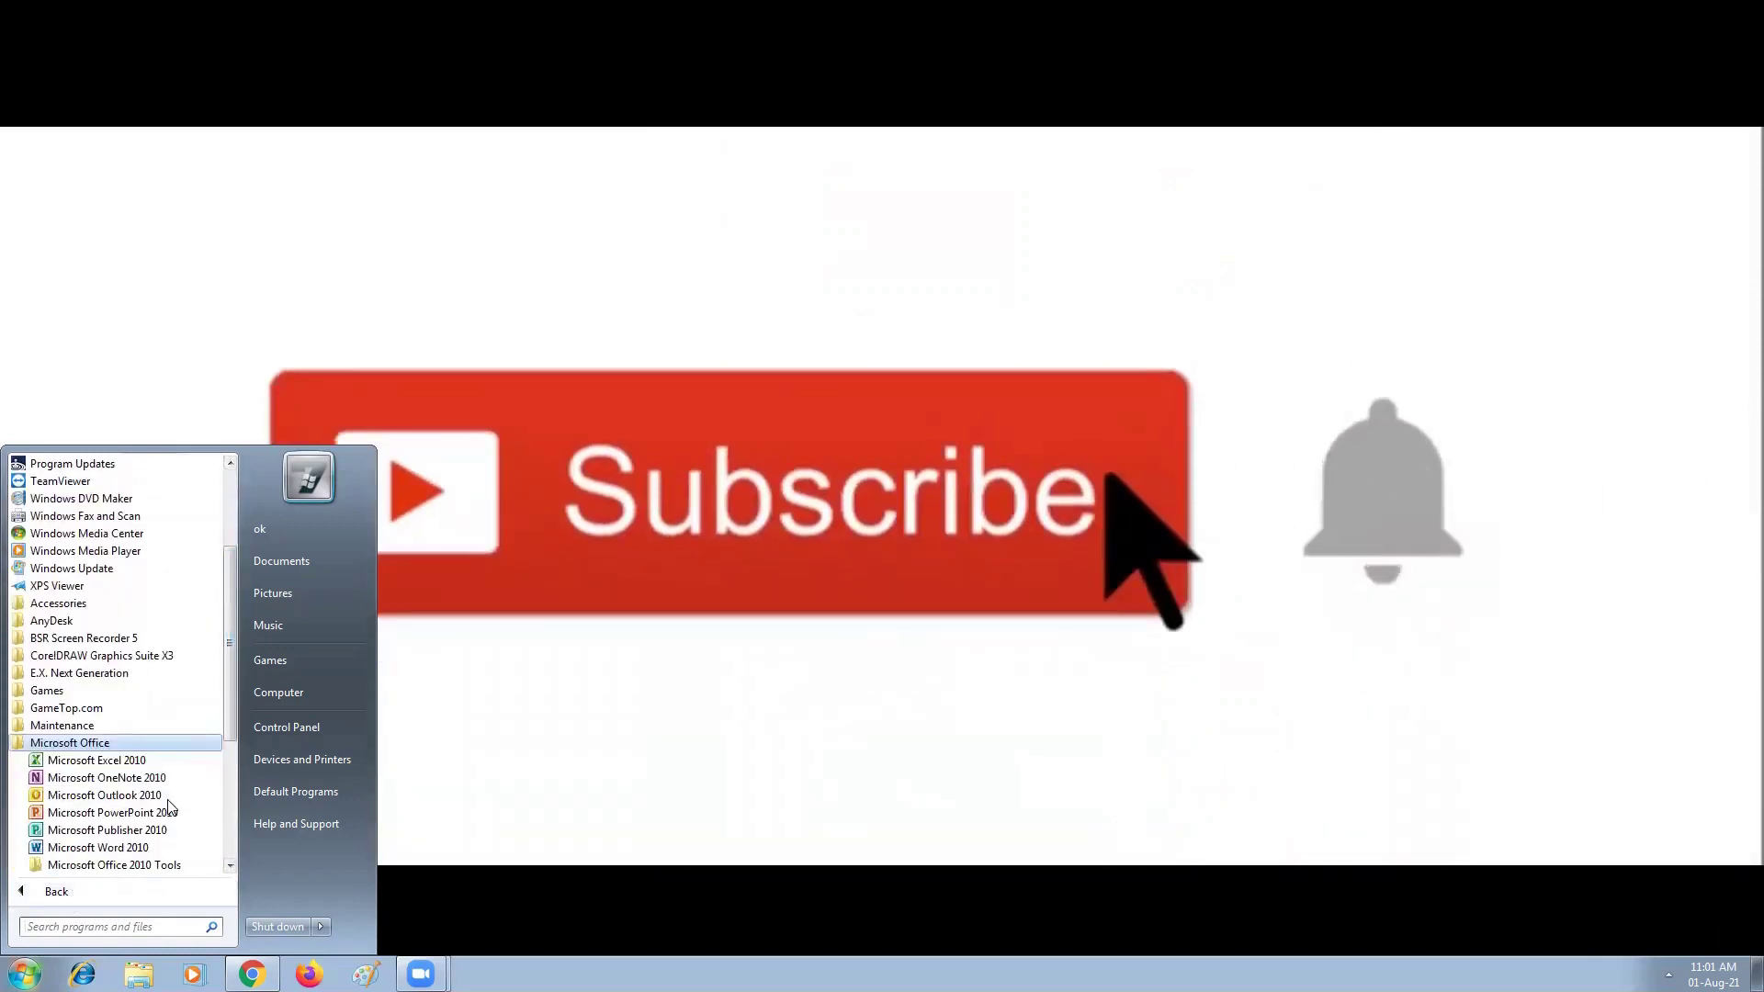
click(109, 848)
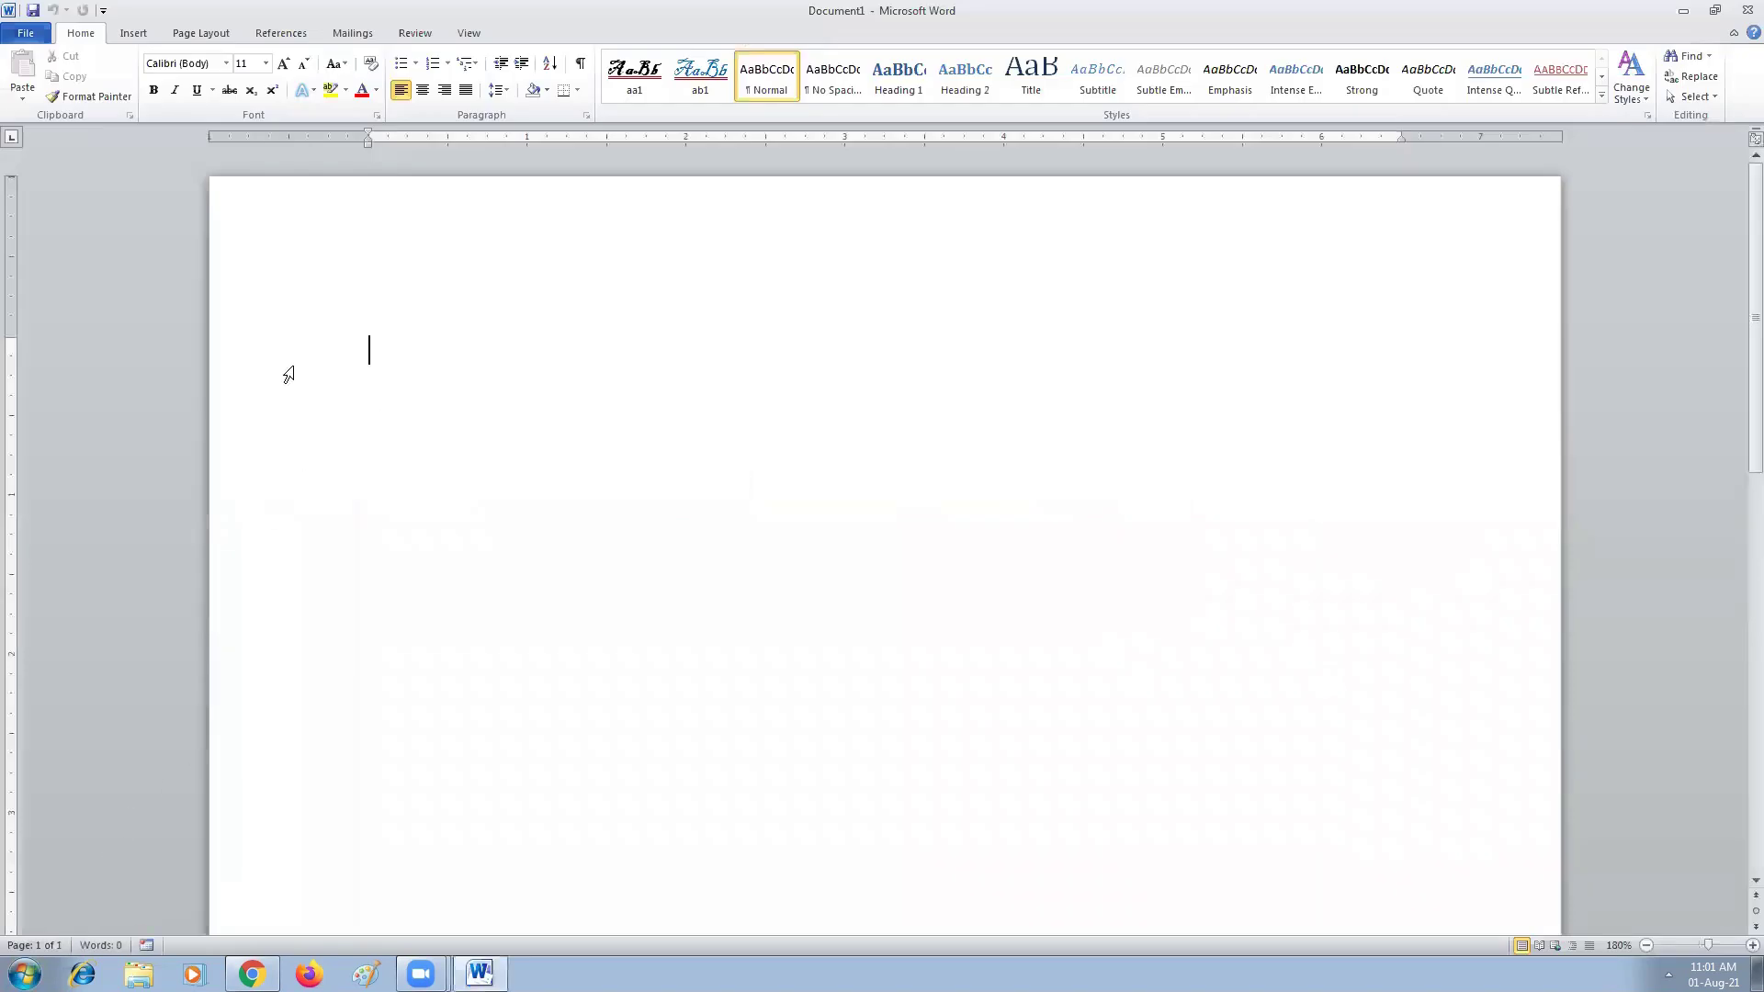
- Examine the Font dialog, including its underline style options, and close it without applying changes
click(376, 115)
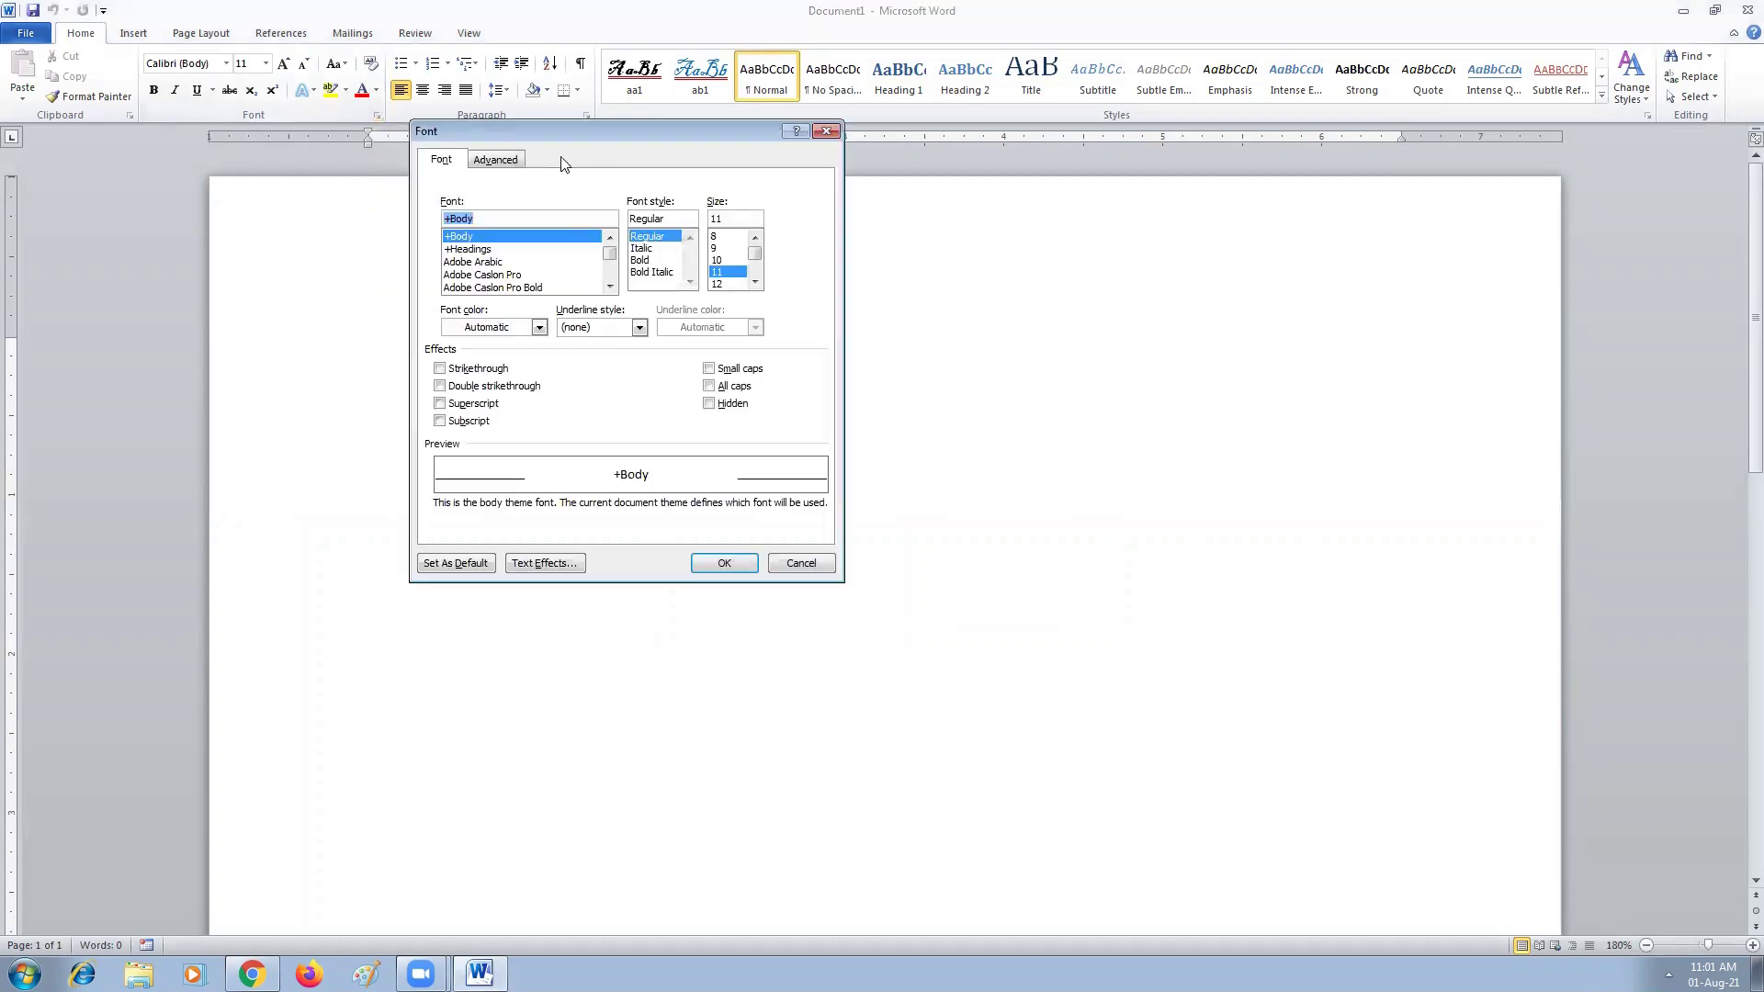
drag(578, 134, 694, 204)
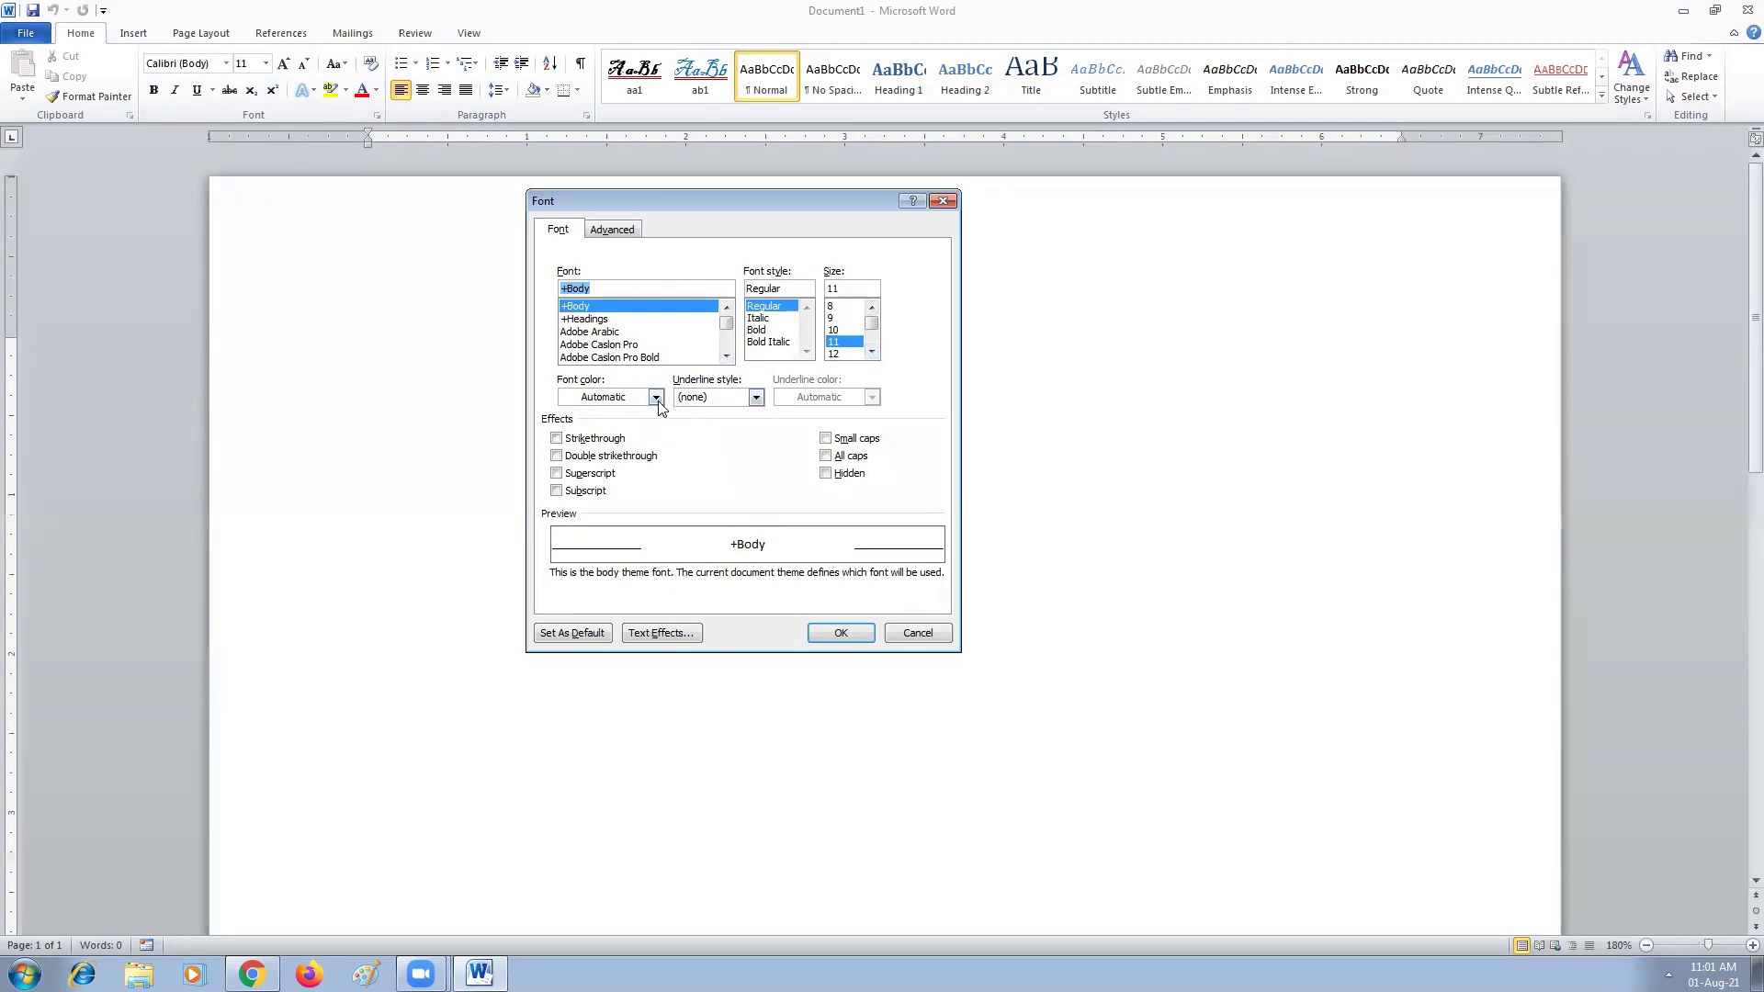
click(756, 397)
click(776, 384)
click(916, 633)
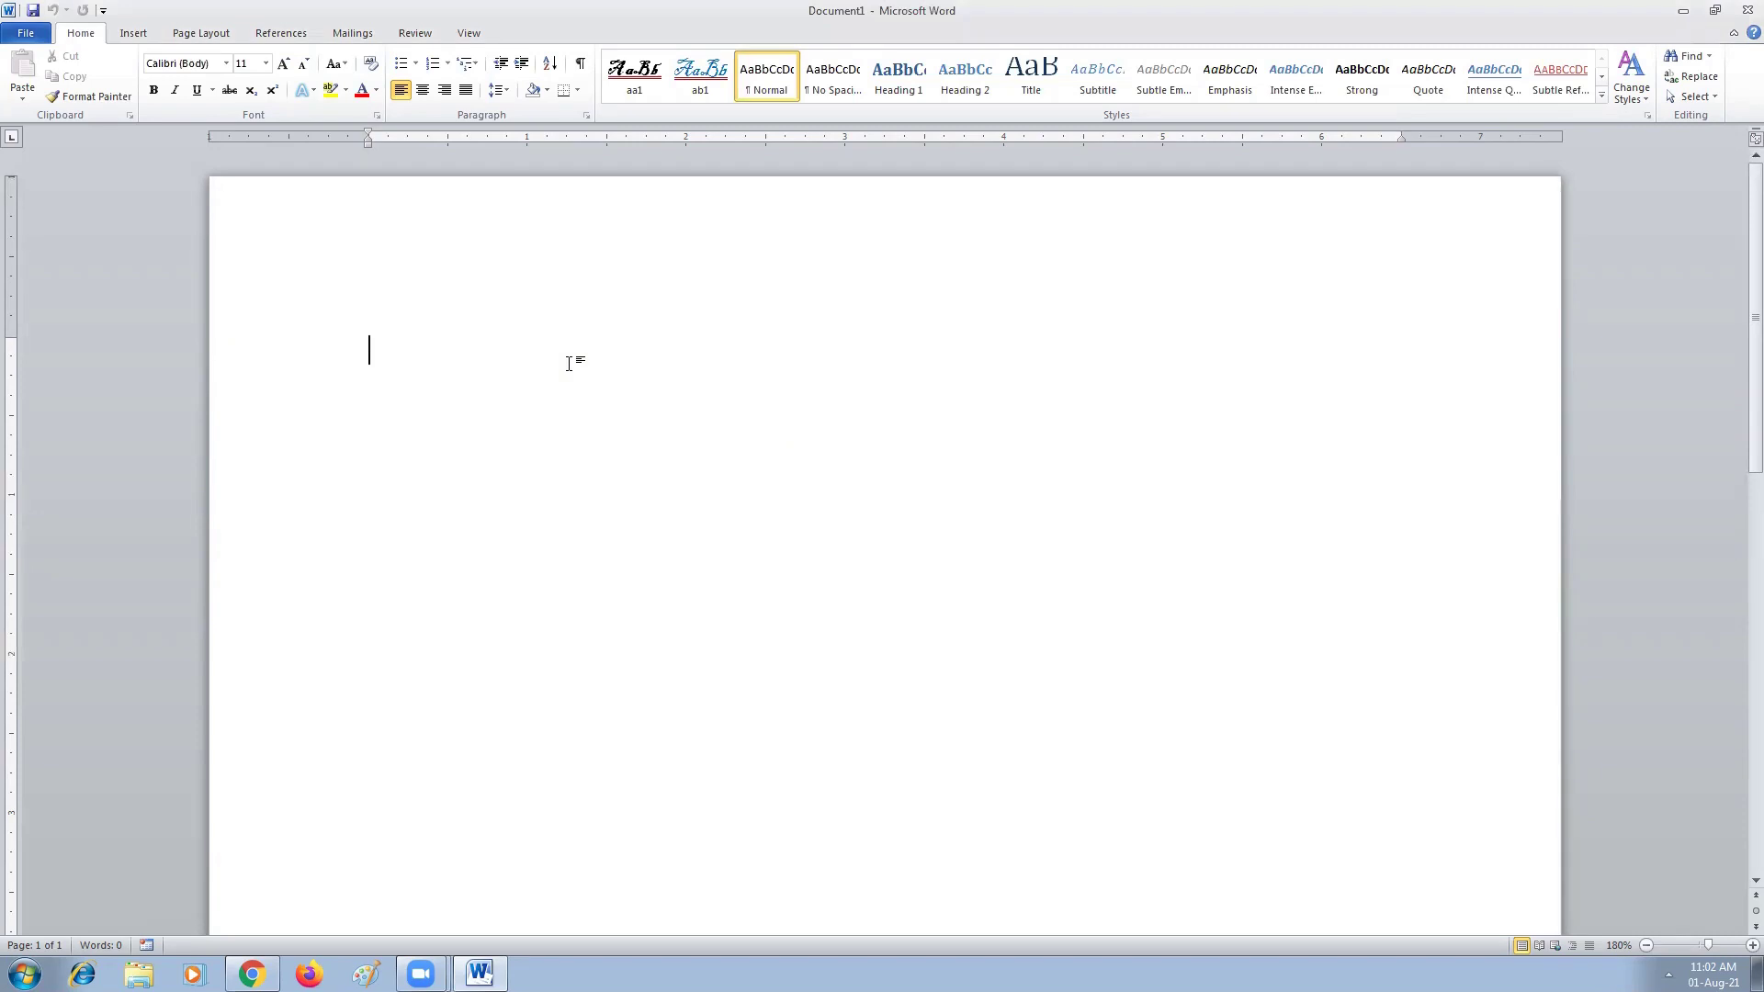
- Fill the blank document with sample paragraphs using =rand()
text(=rand())
key(Return)
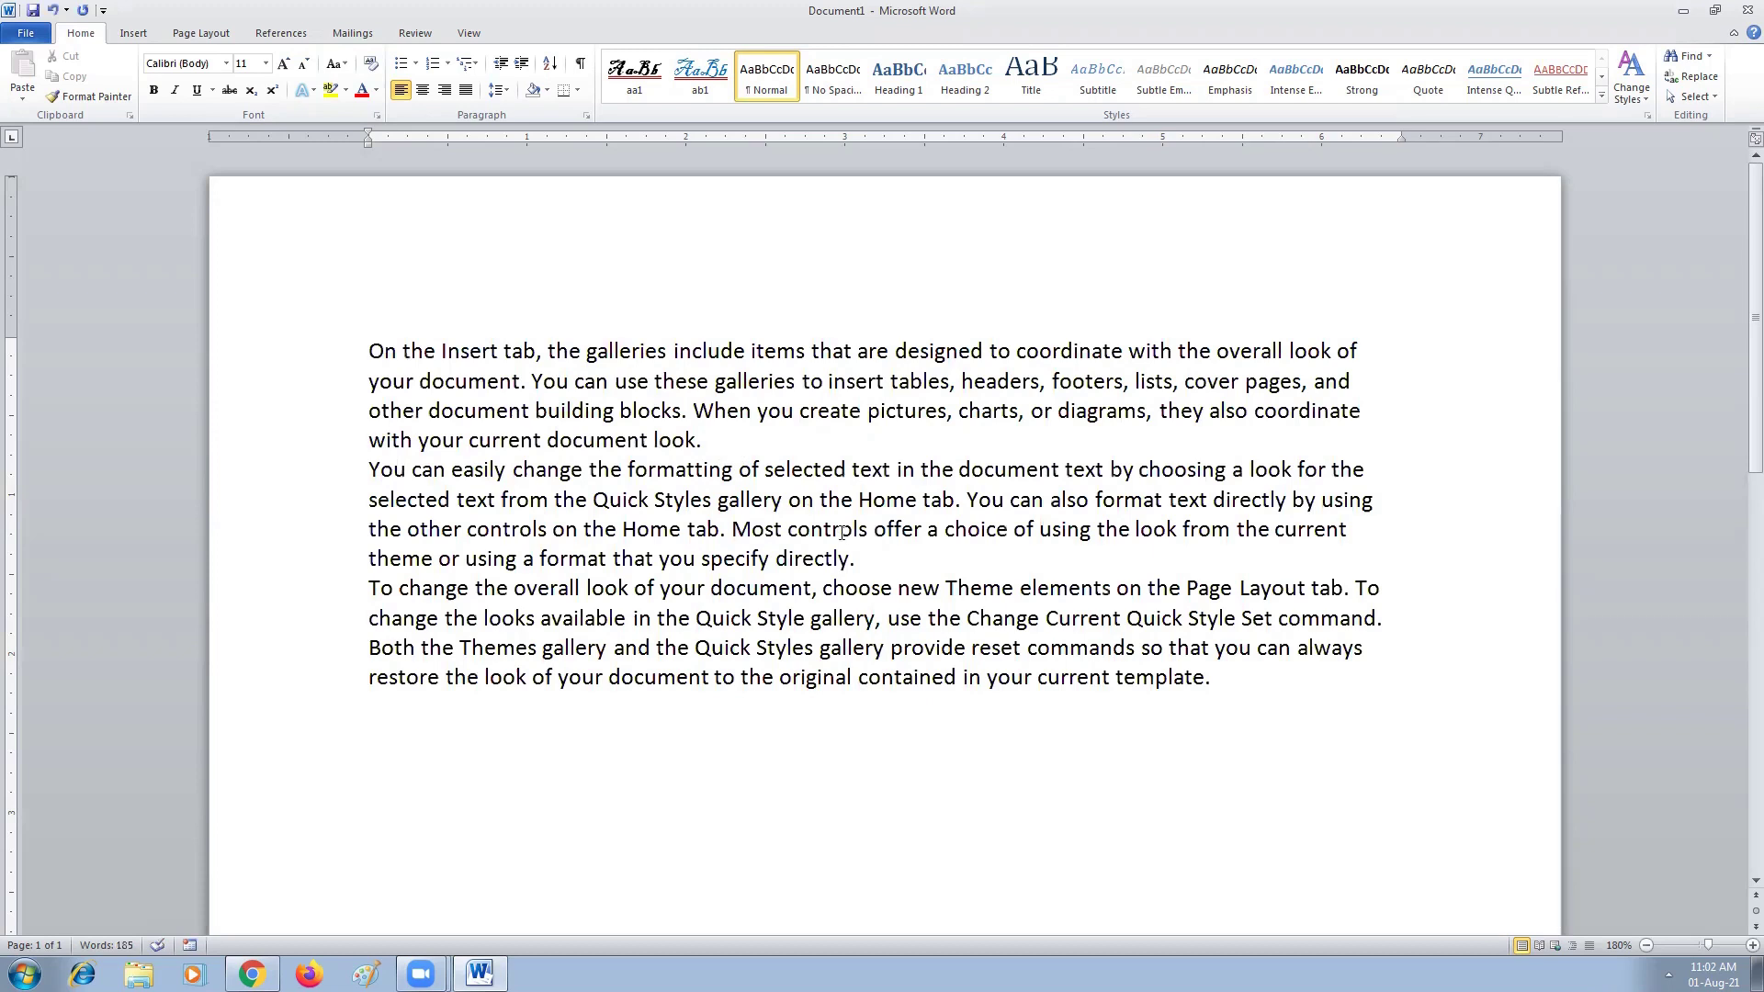
click(860, 557)
- Apply the All caps font effect to the first letter of "galleries" in the opening line
drag(586, 350, 598, 351)
click(377, 116)
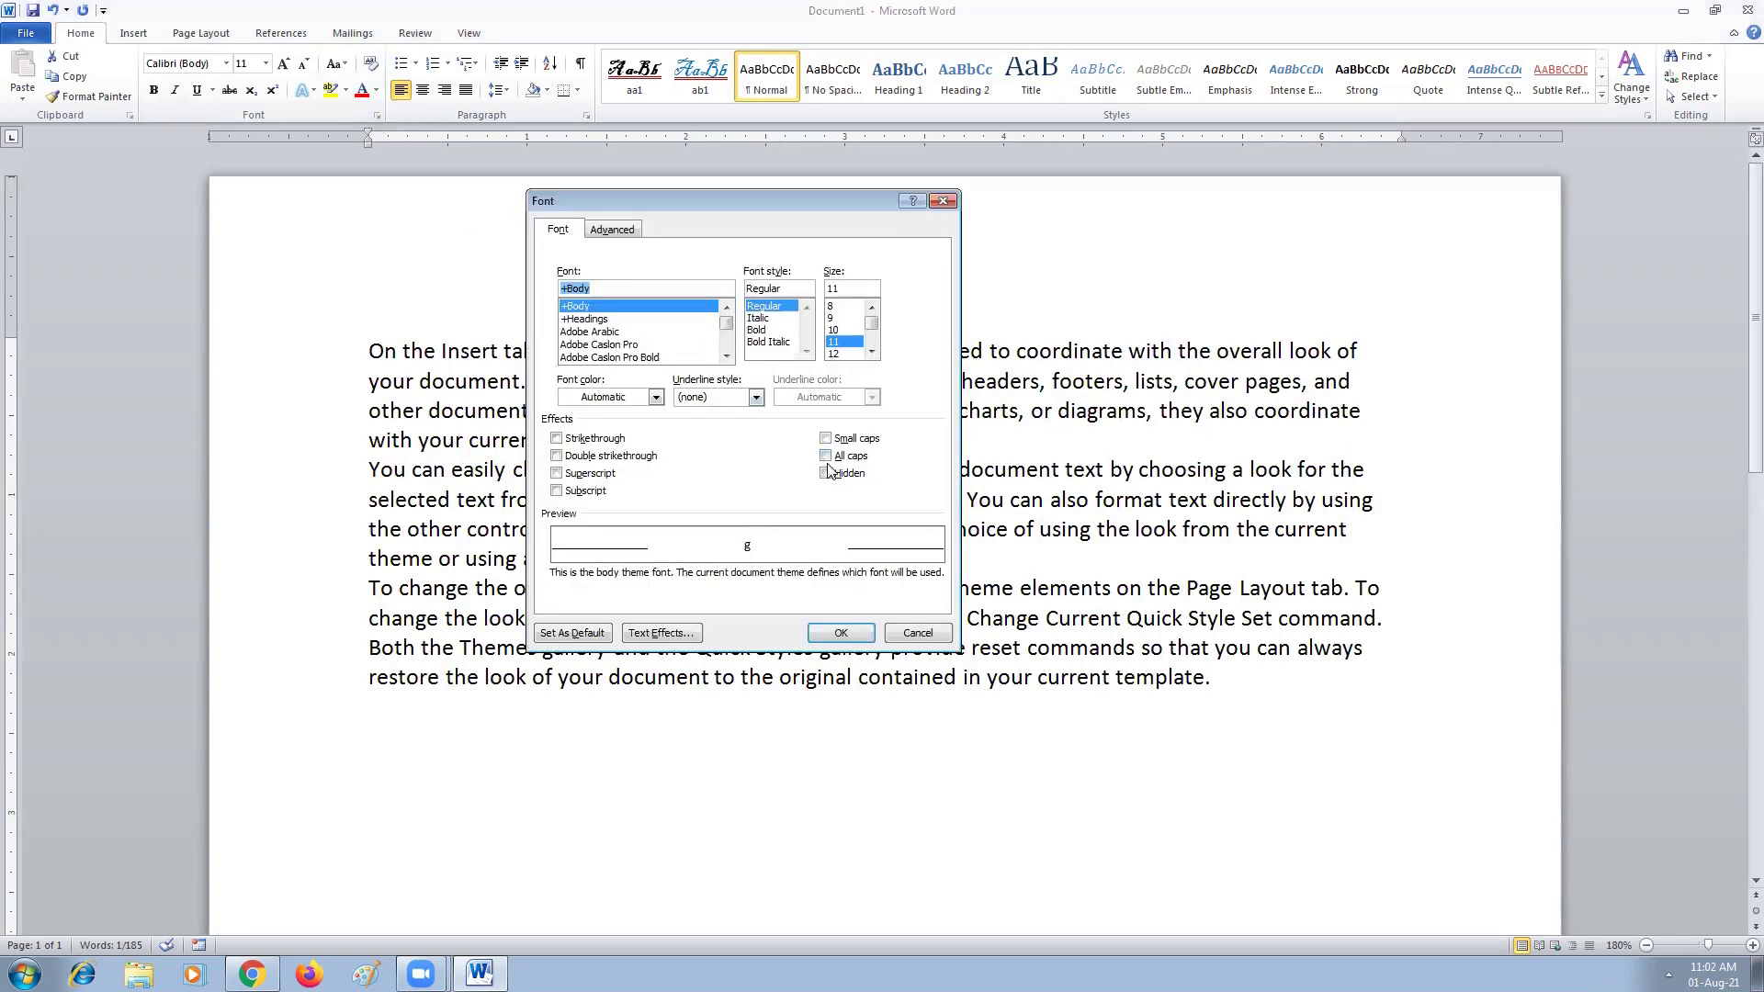
click(827, 457)
drag(746, 200, 1143, 220)
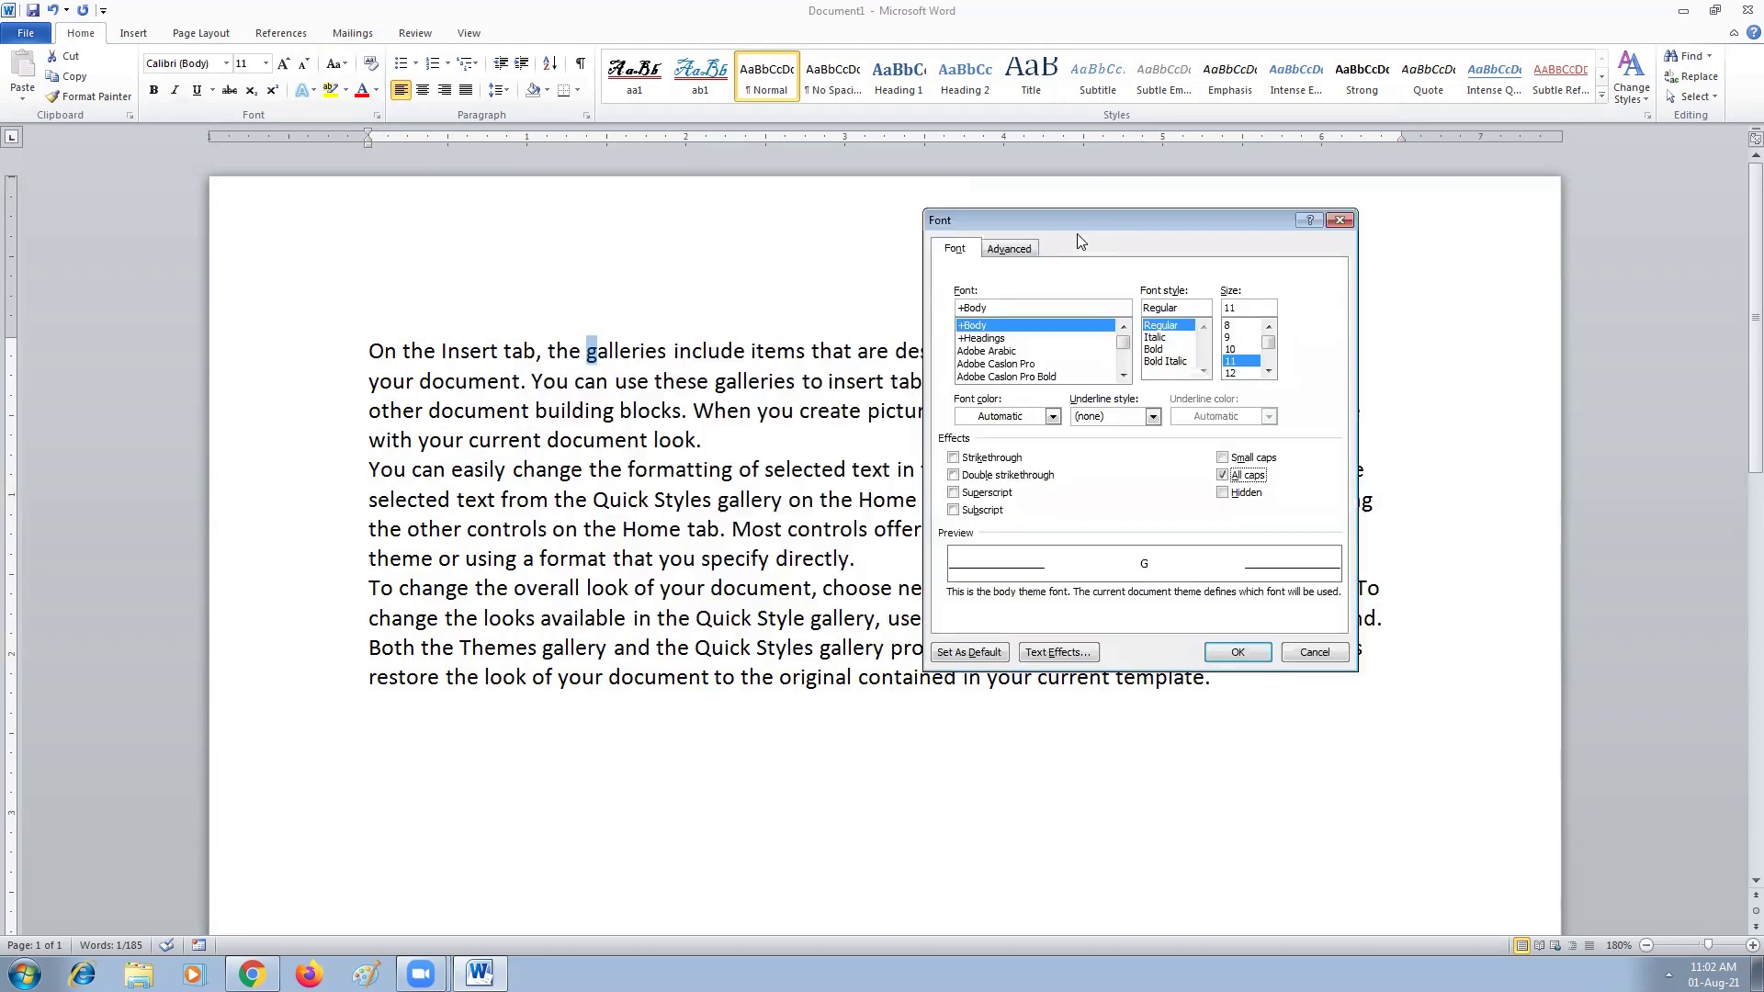
click(1237, 652)
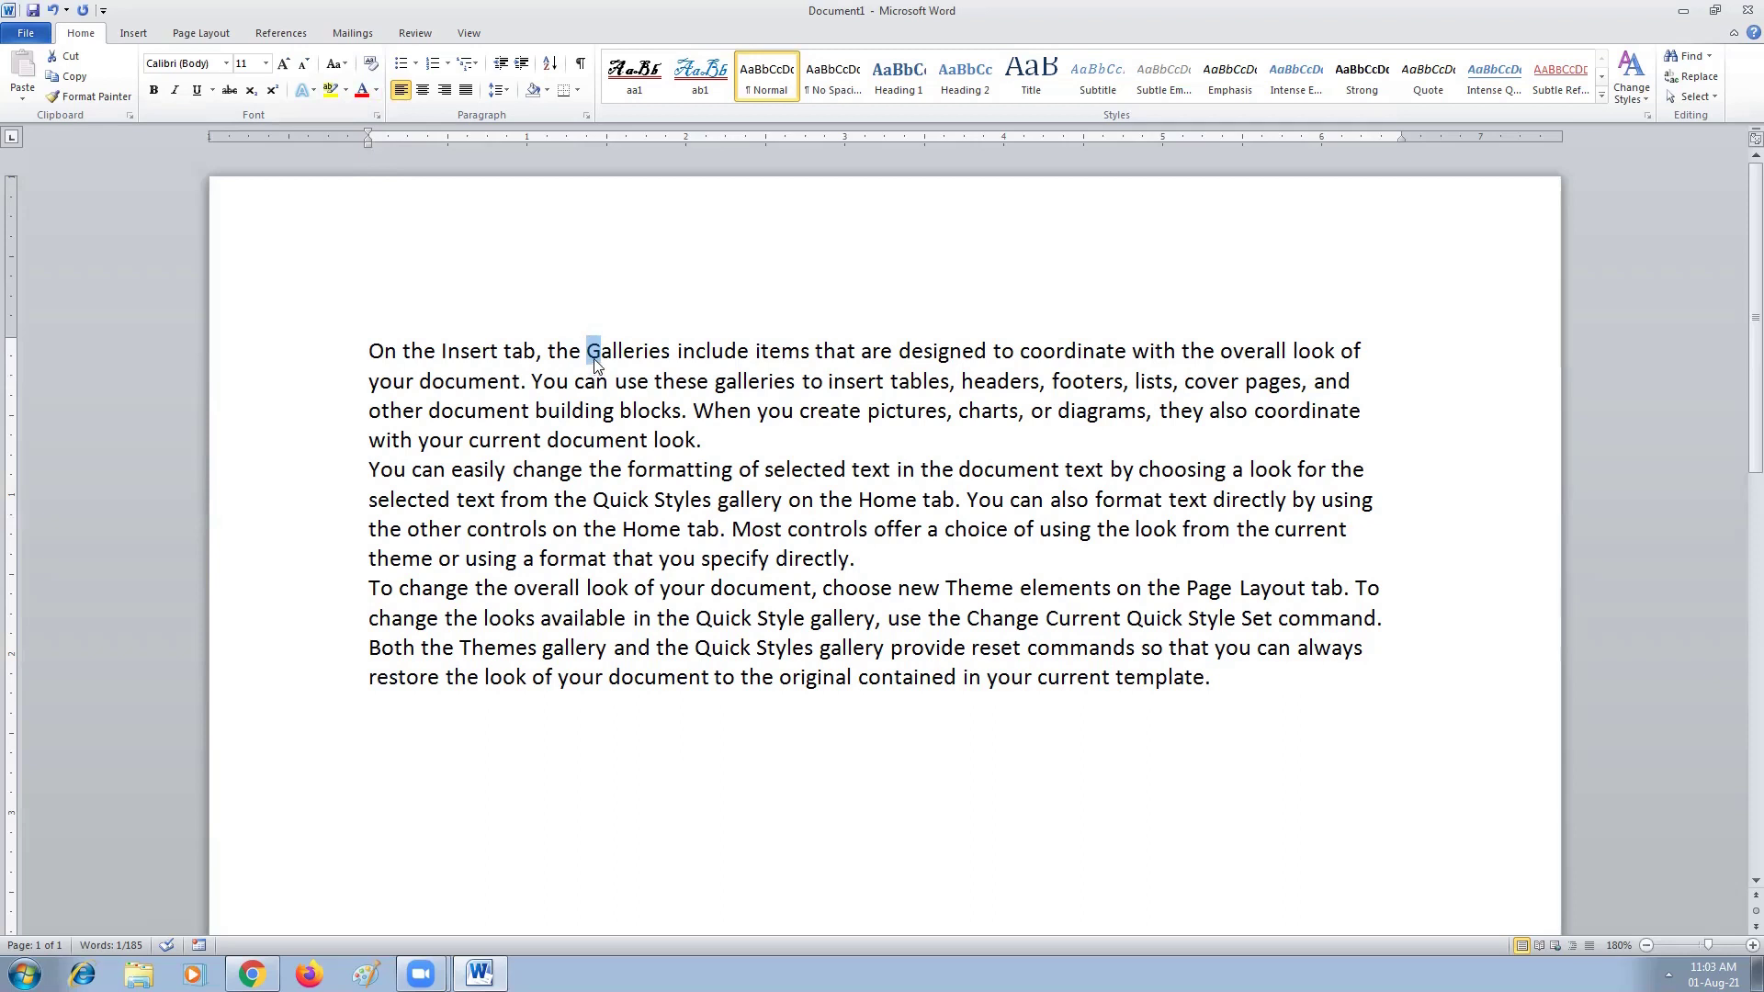
- Look at the Change Case options and remove the All caps effect from the selected first letter of "galleries"
click(341, 67)
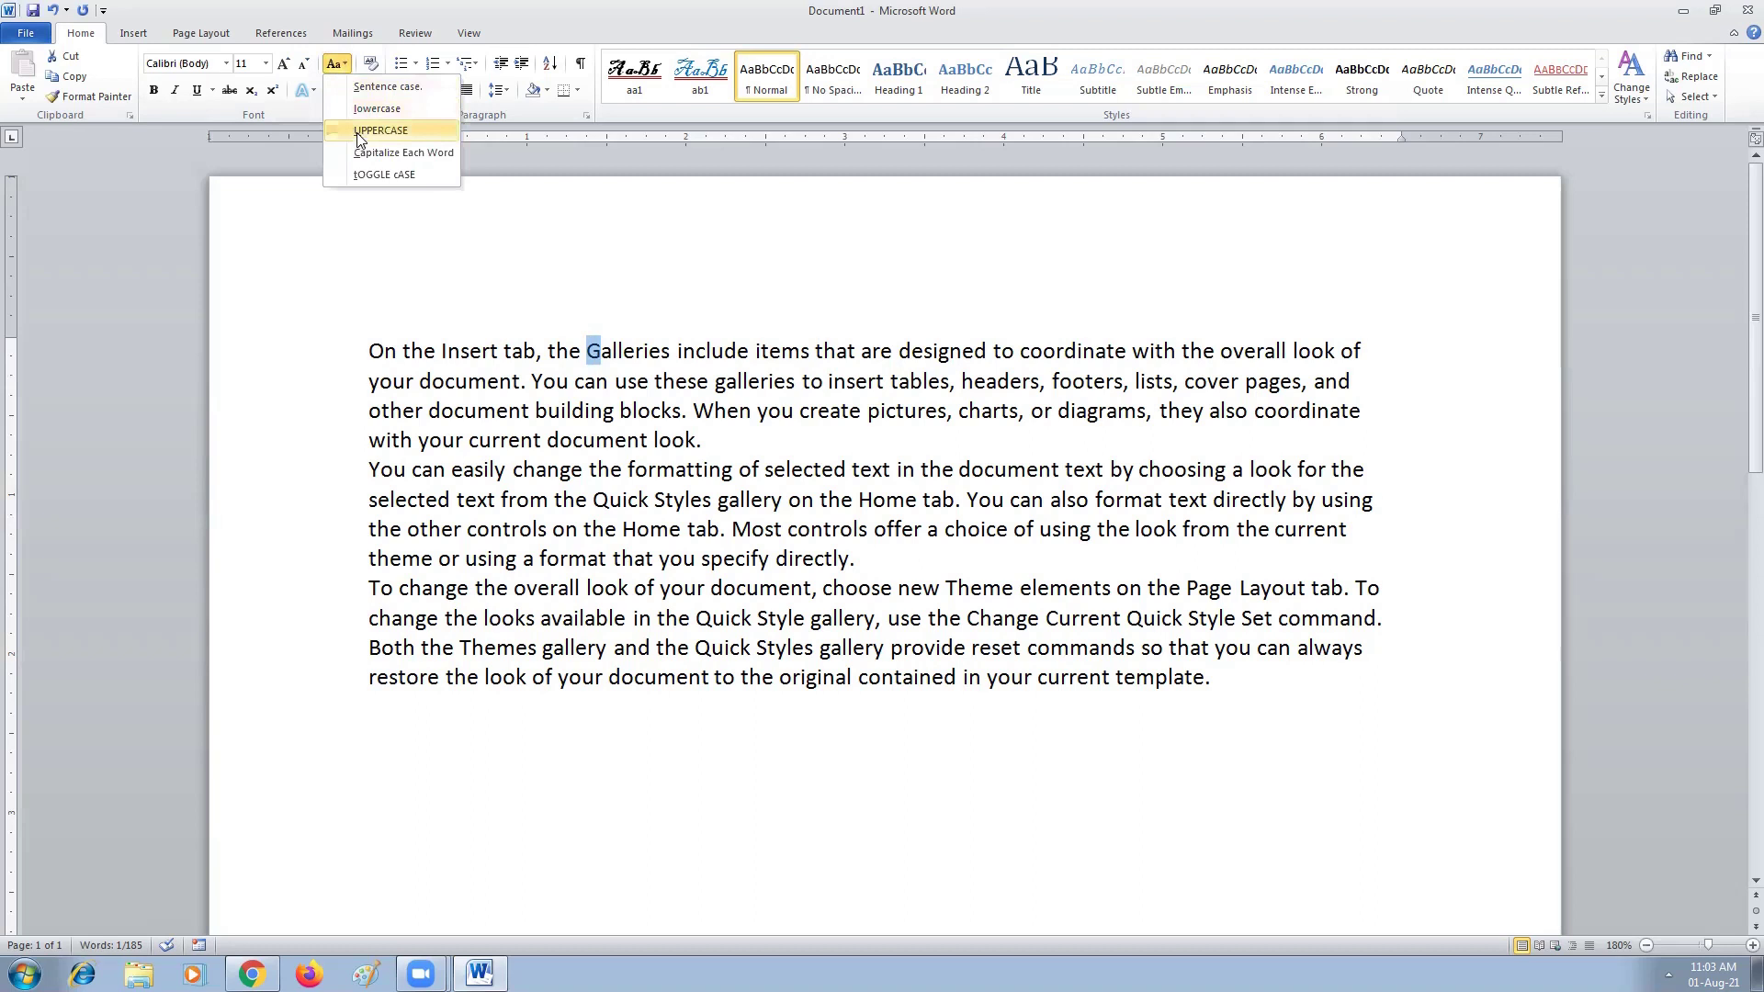
click(469, 10)
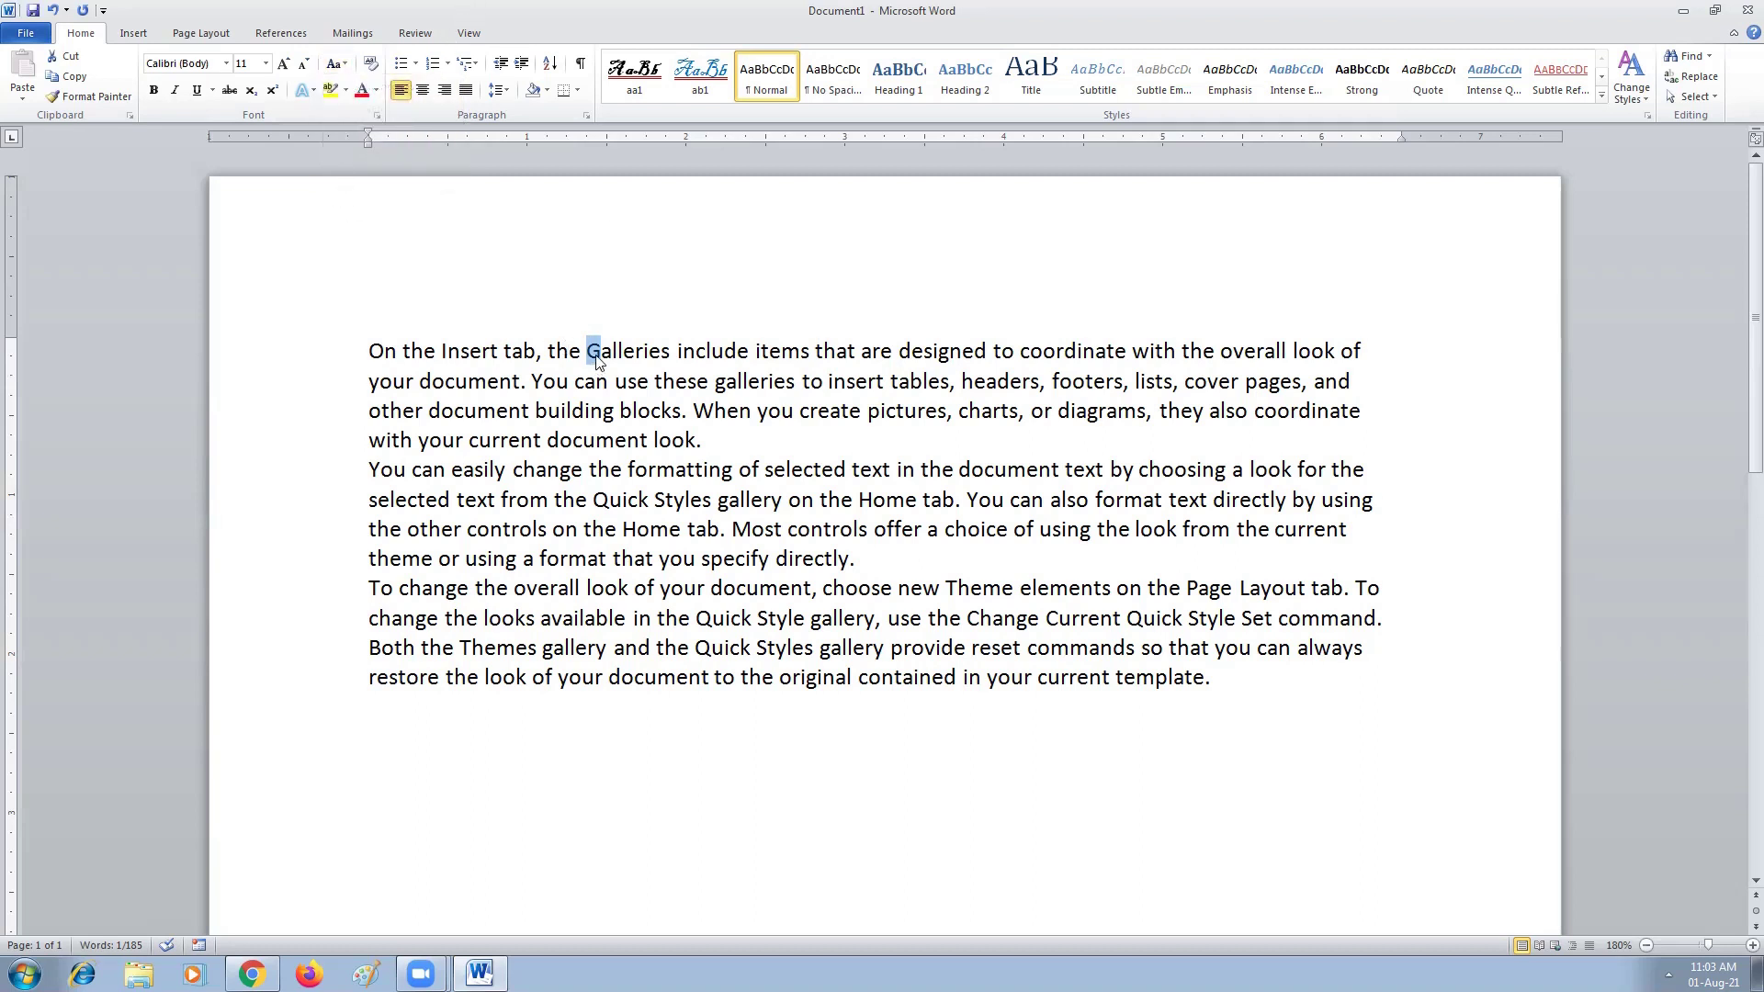
click(376, 115)
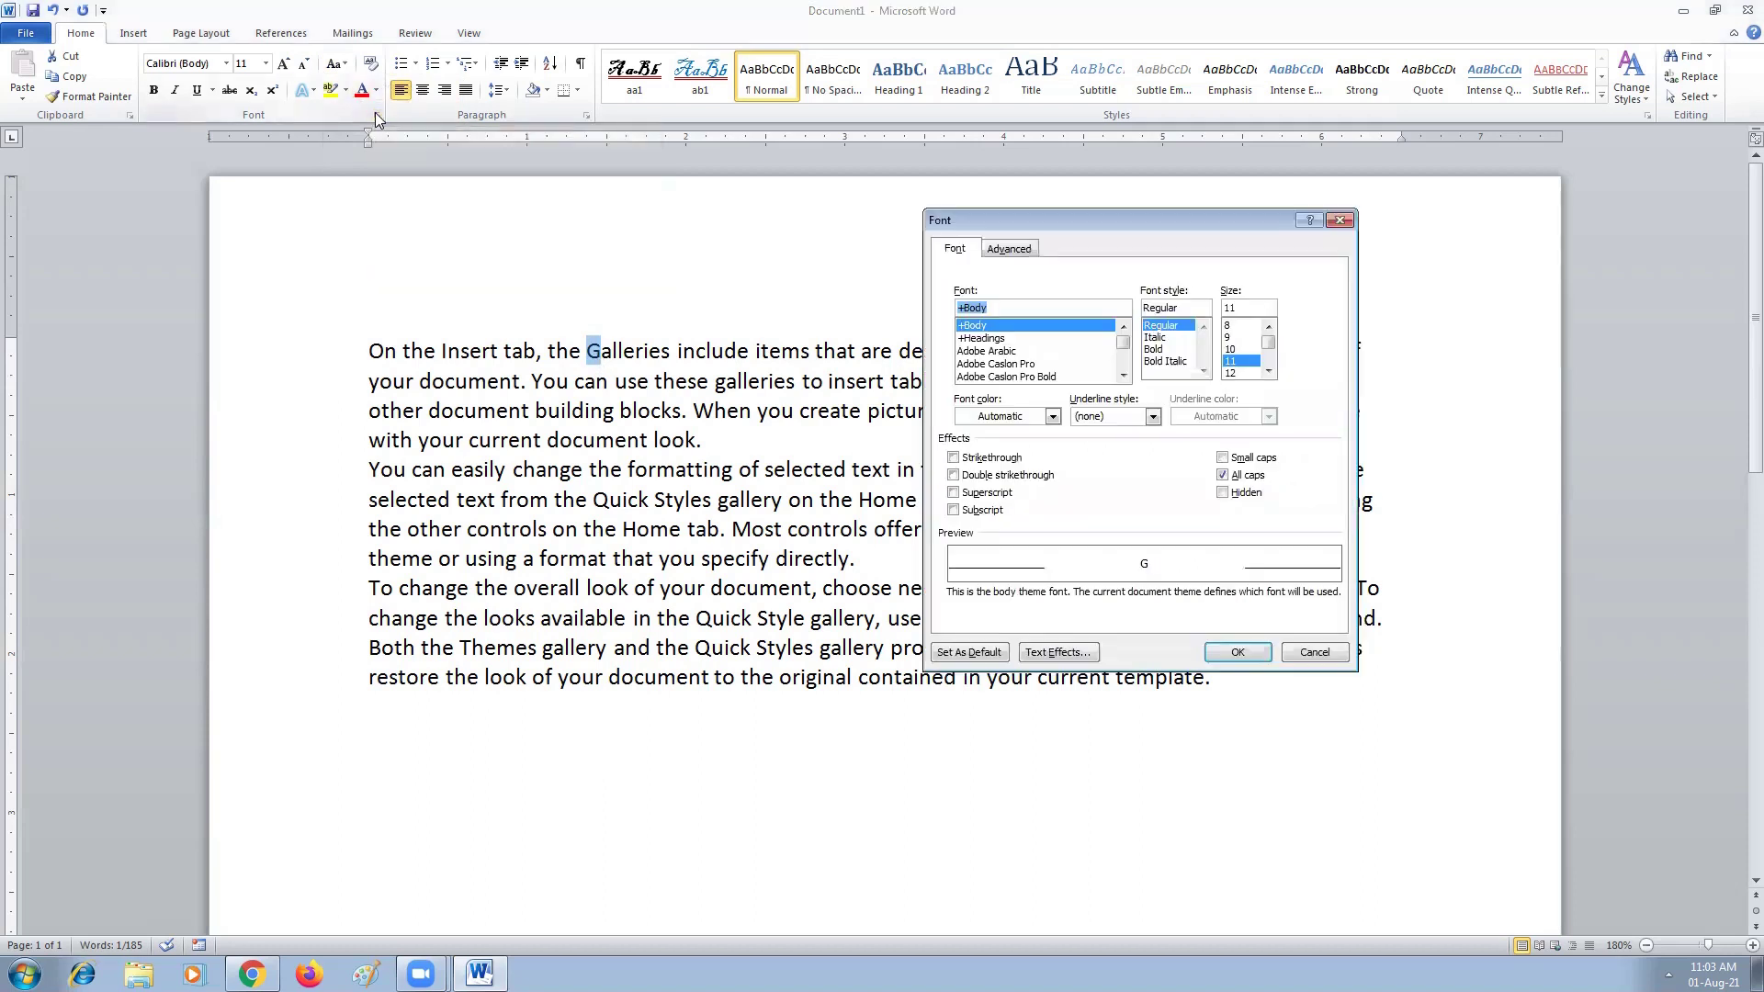
click(1222, 475)
click(1237, 652)
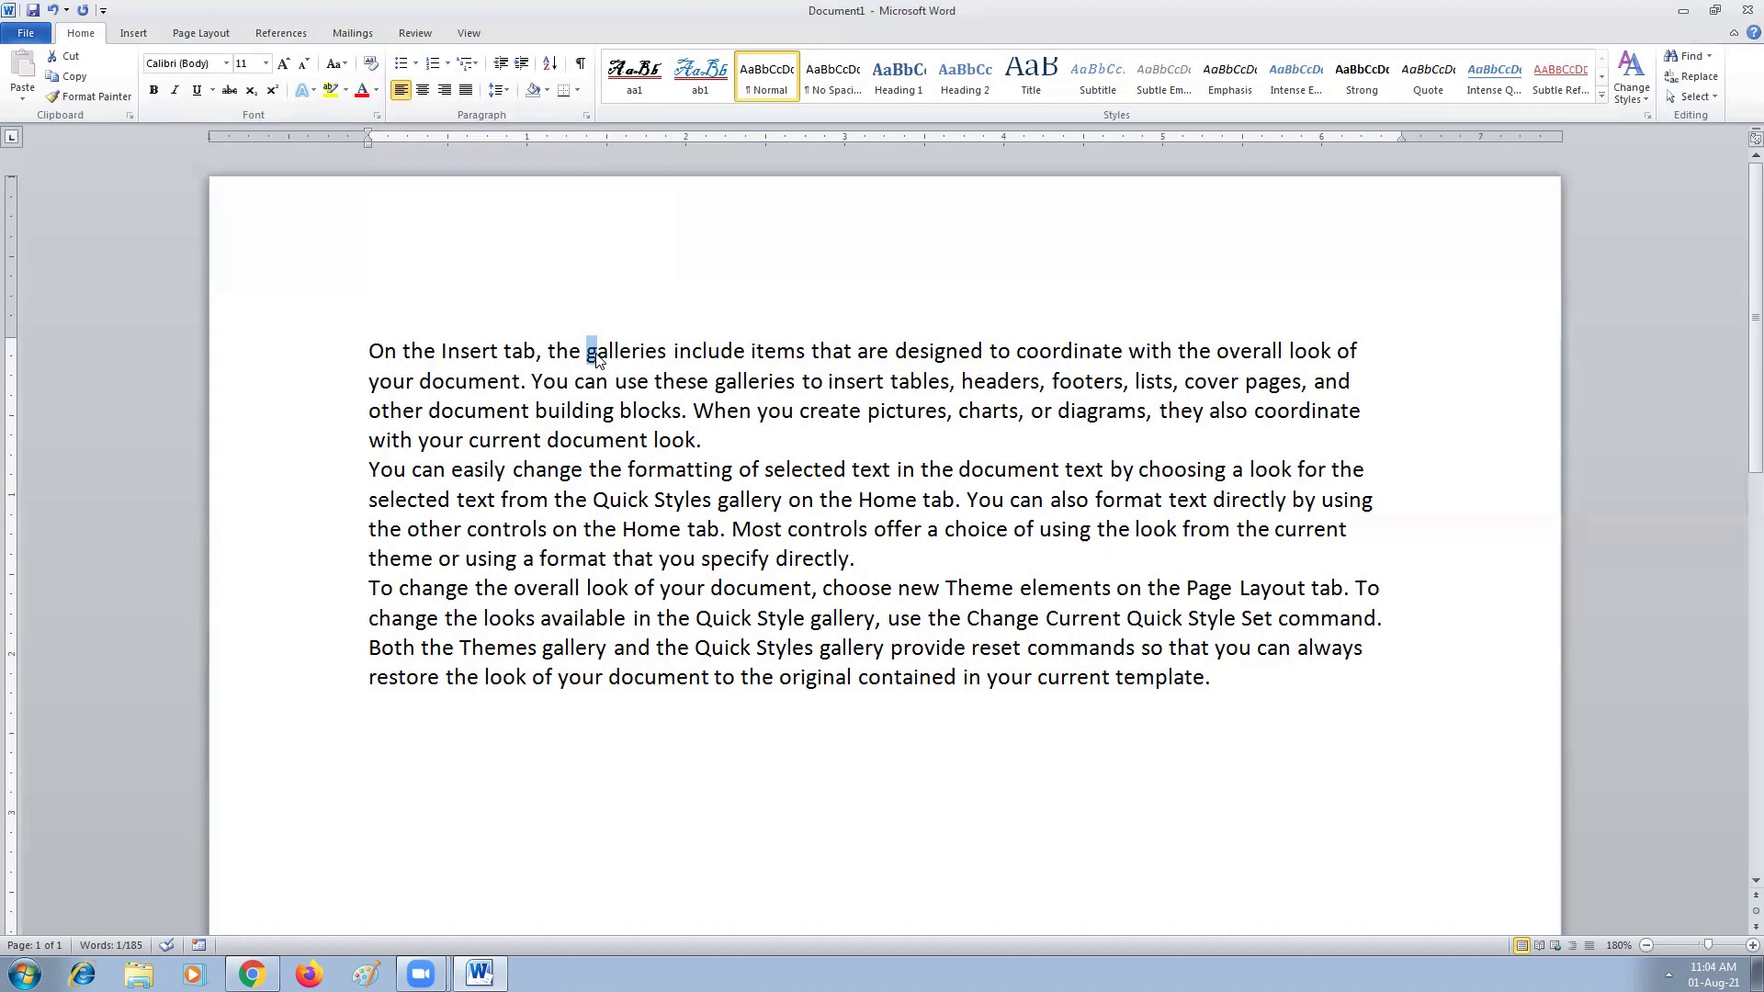
- Capitalize the selected first letter of "galleries" again with All caps and check the effect in the Font dialog
key(shift+F3)
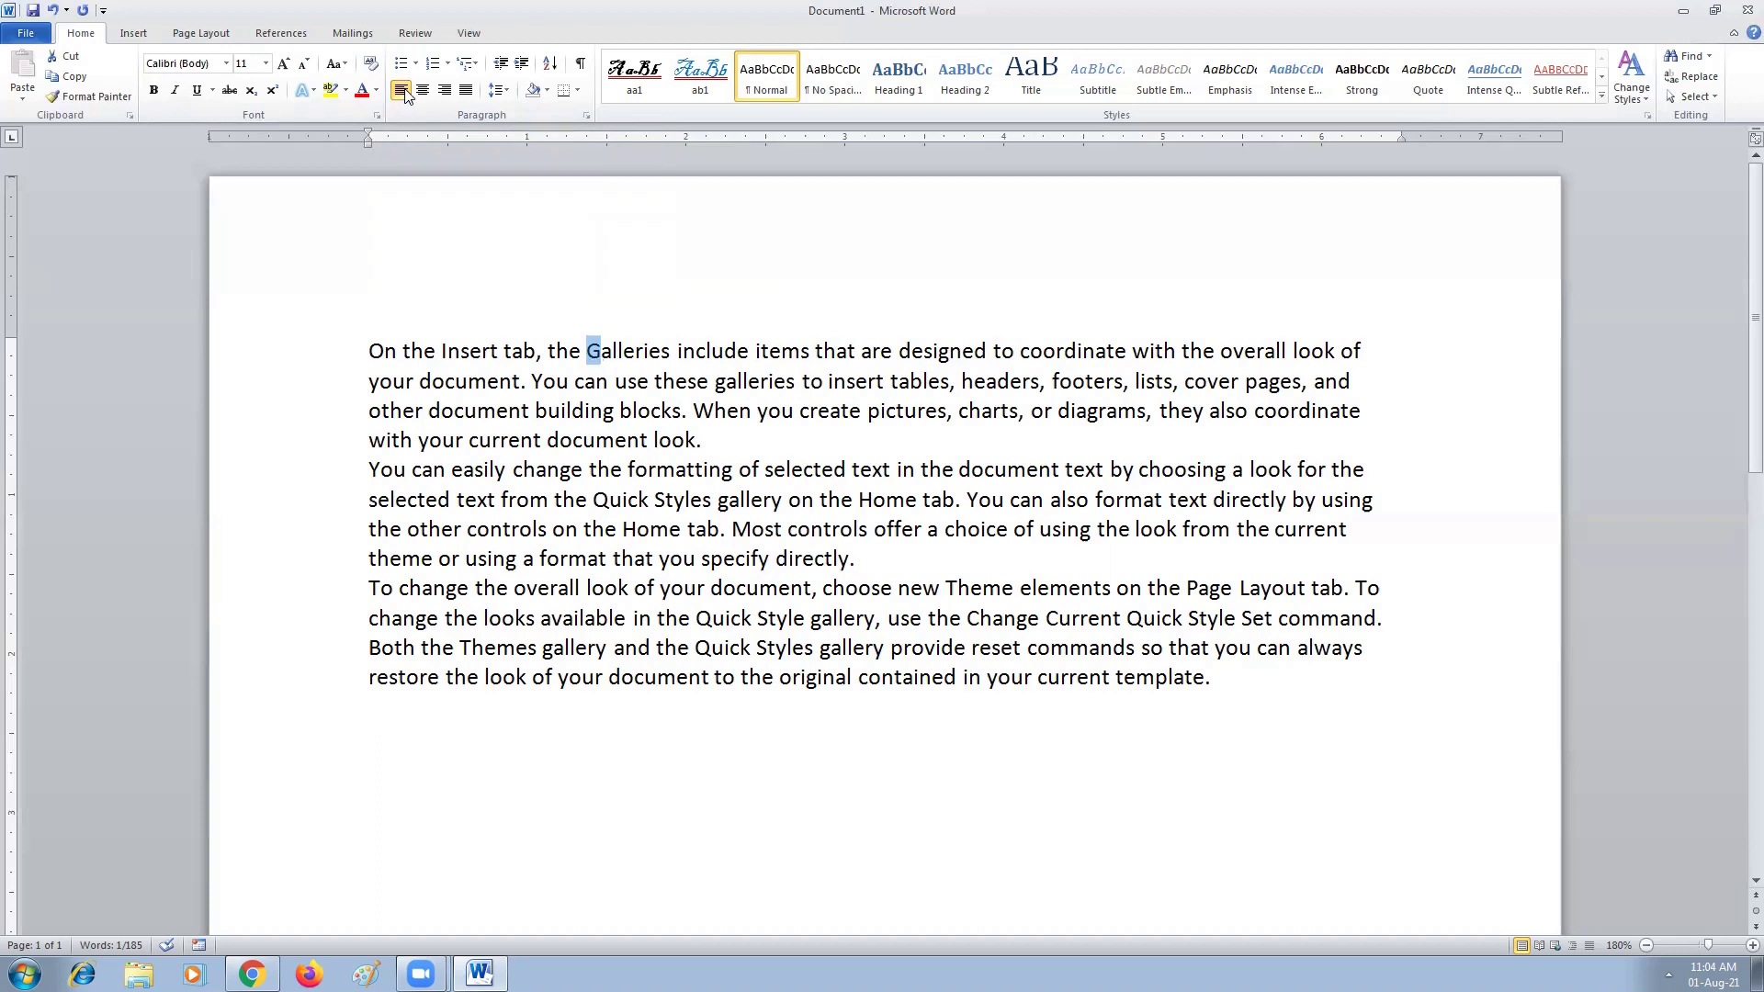
click(376, 116)
click(1223, 475)
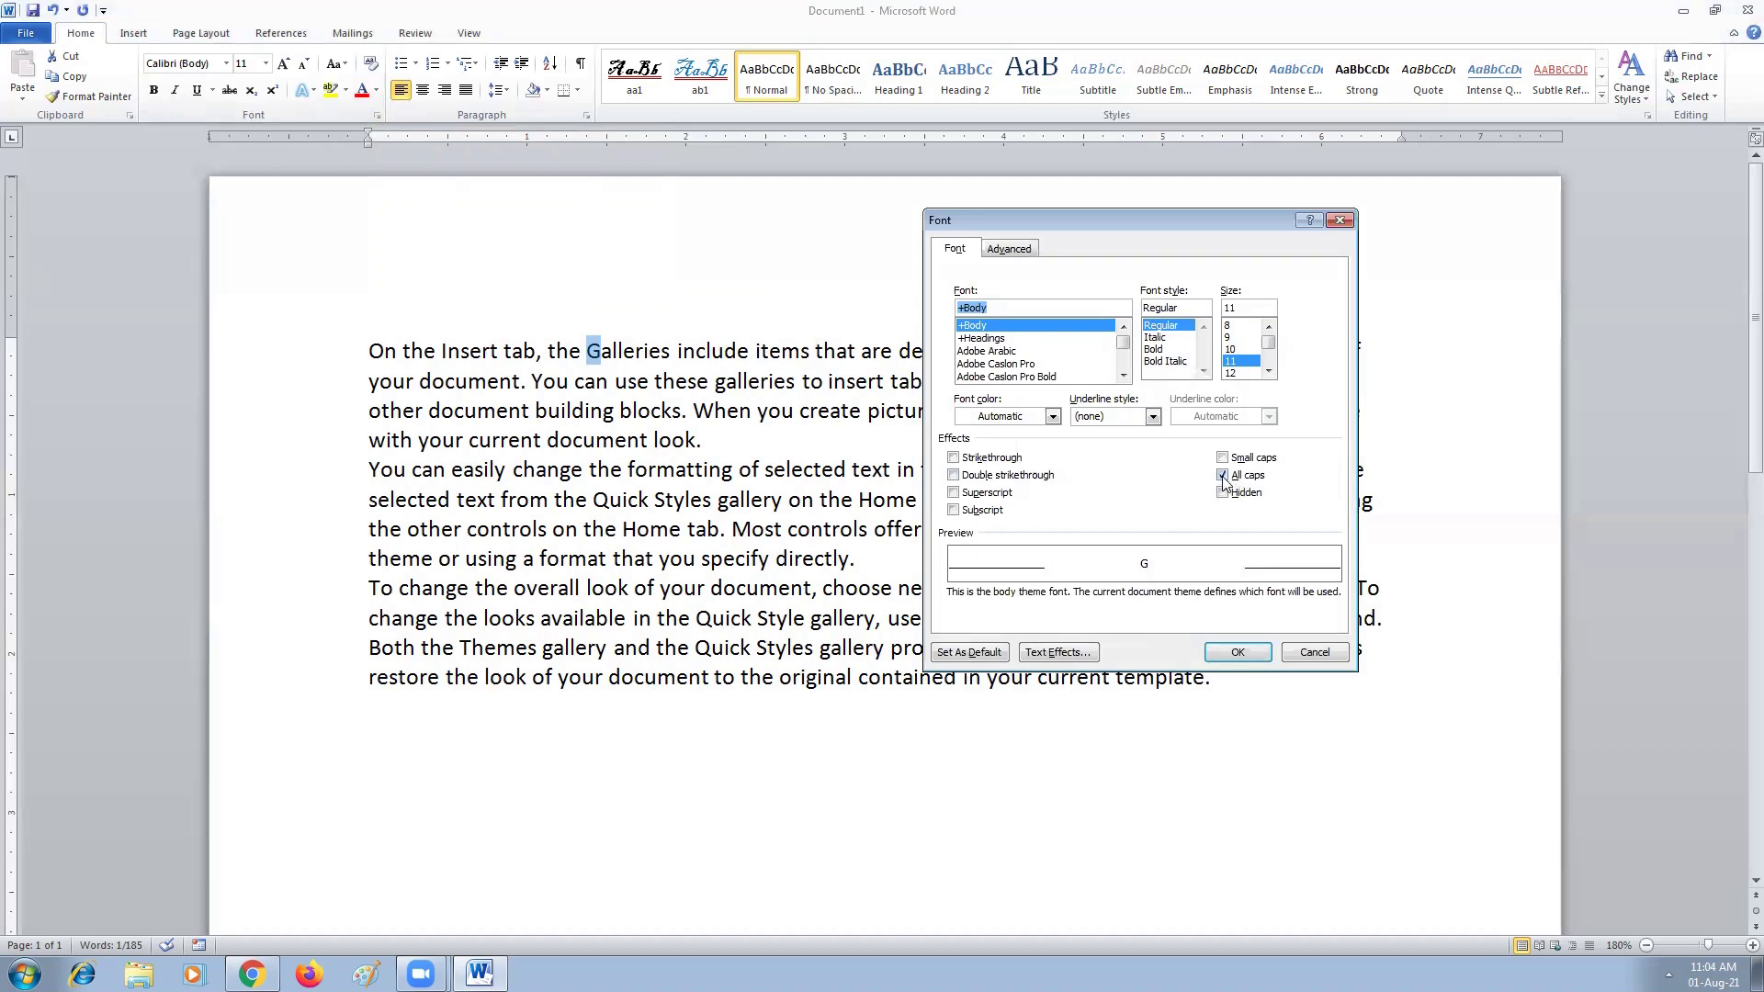
click(1222, 476)
click(1236, 651)
- Insert a lowercase "g" after the capital G in "Galleries" and apply the Small caps effect to it
click(605, 351)
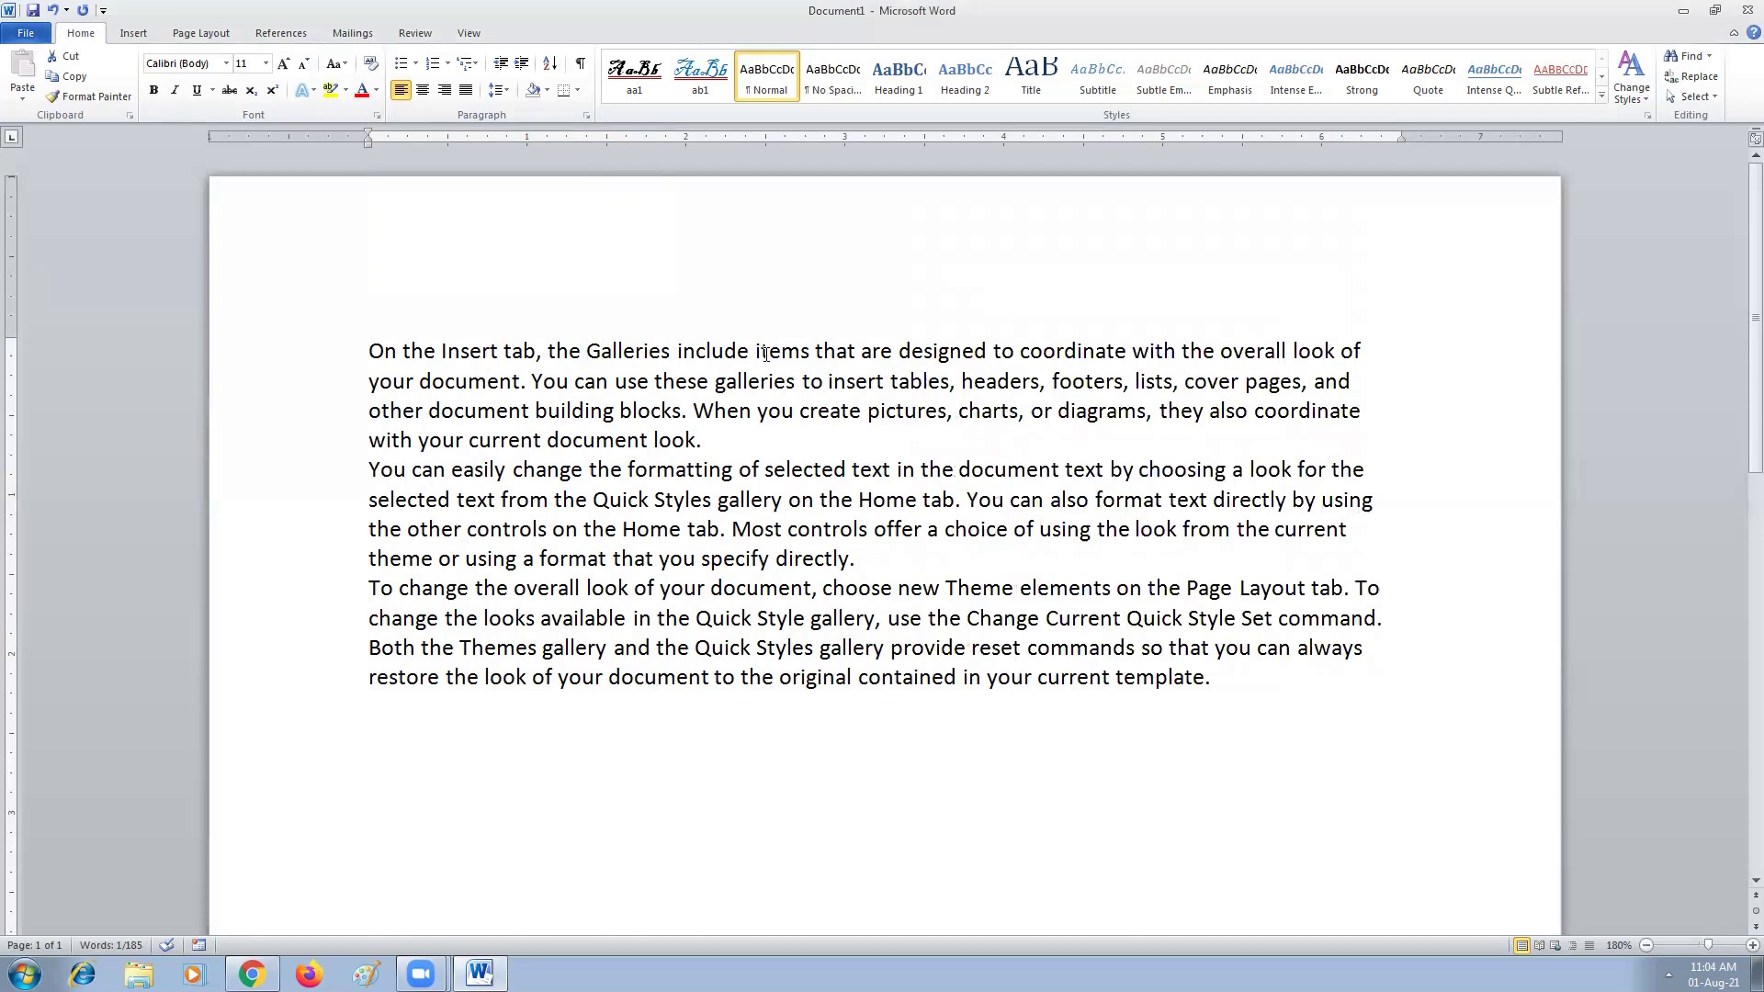
text(g)
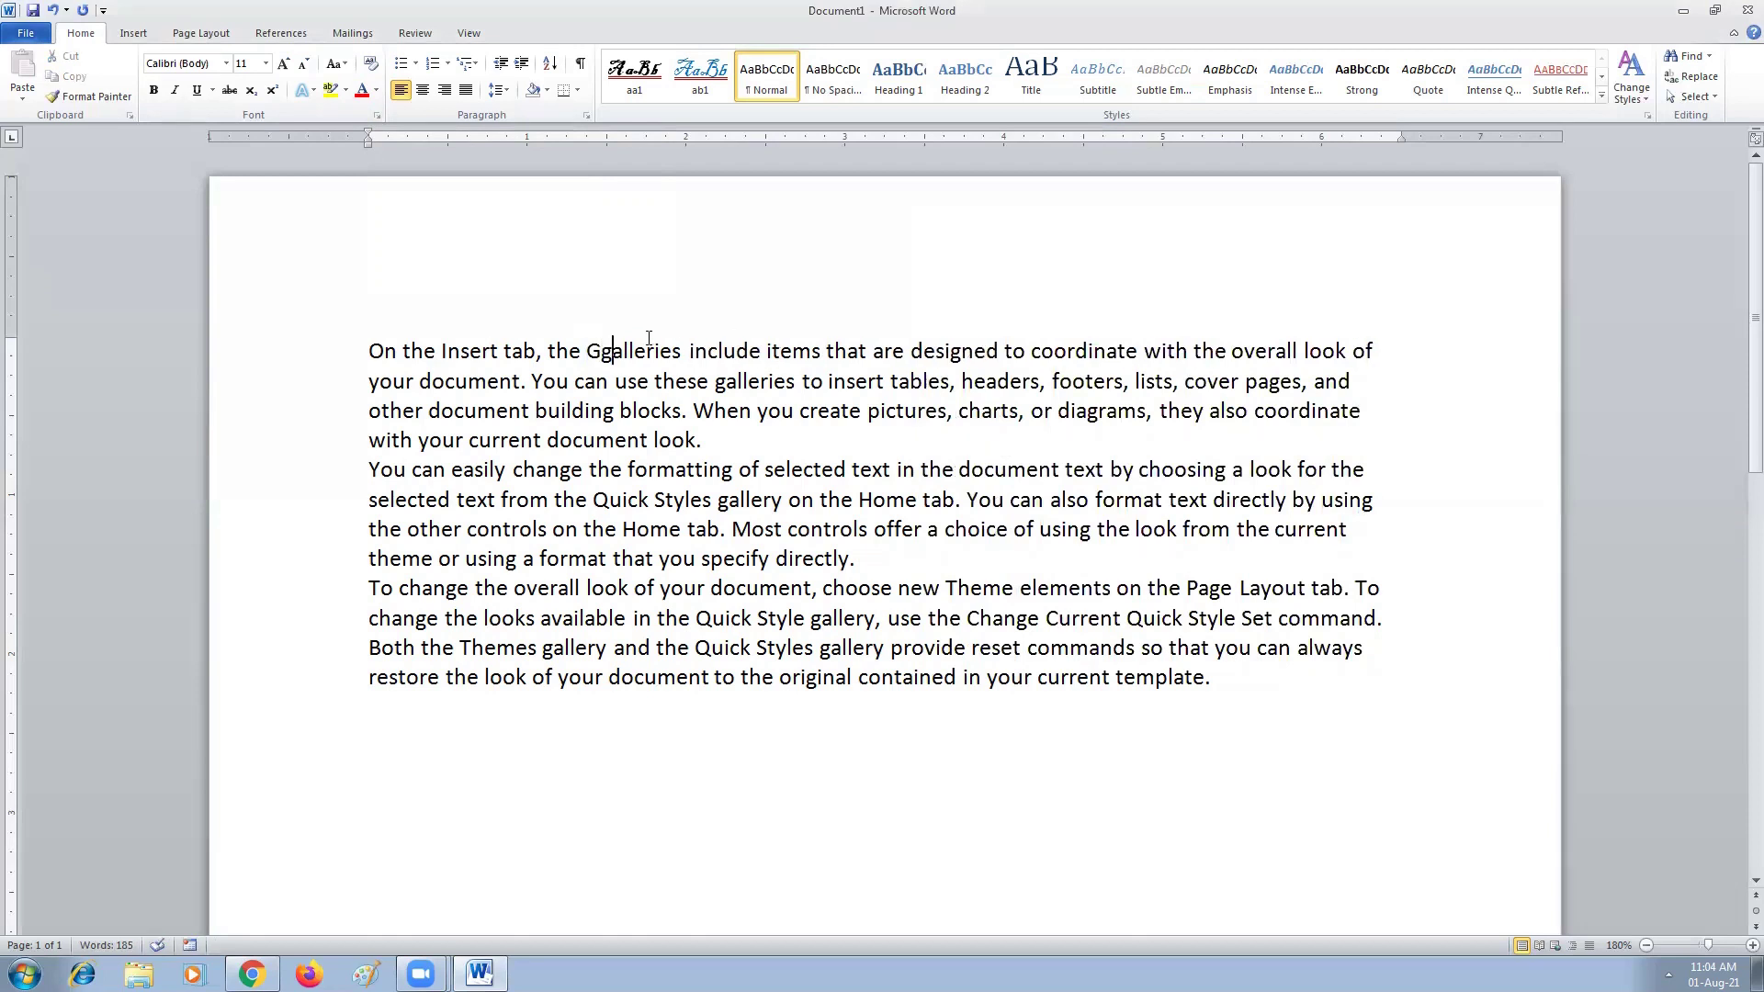
drag(612, 353, 600, 352)
click(375, 115)
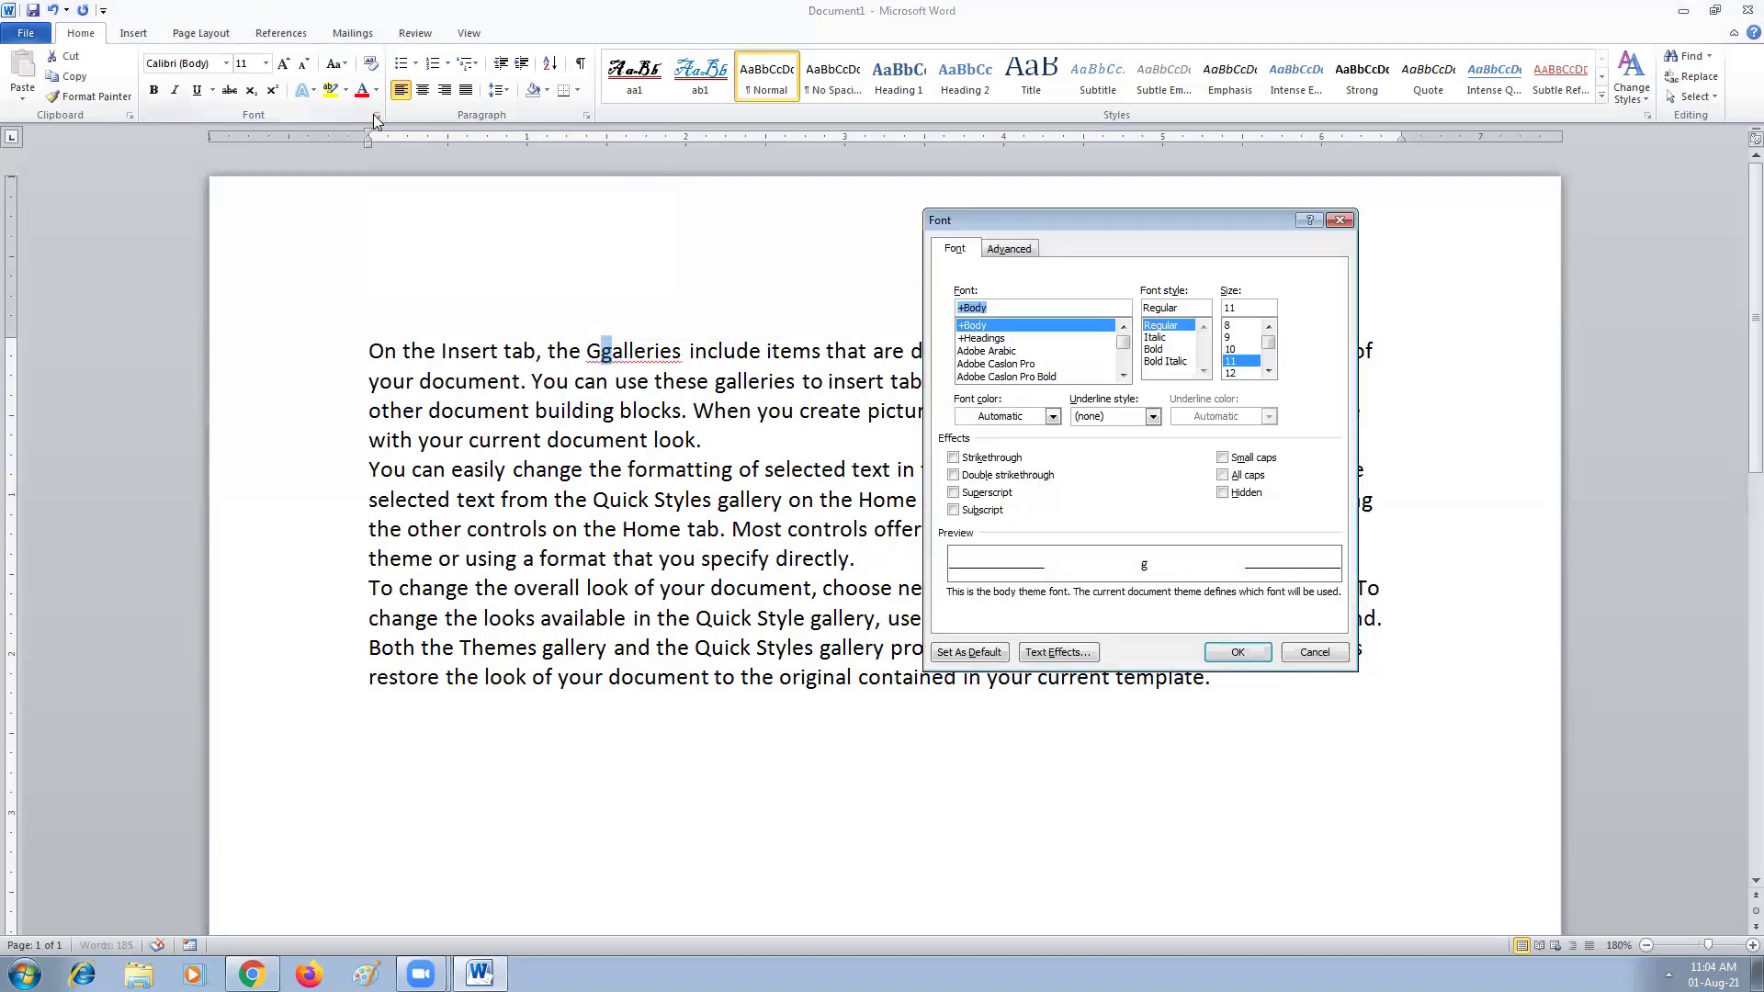
click(1223, 459)
click(1236, 651)
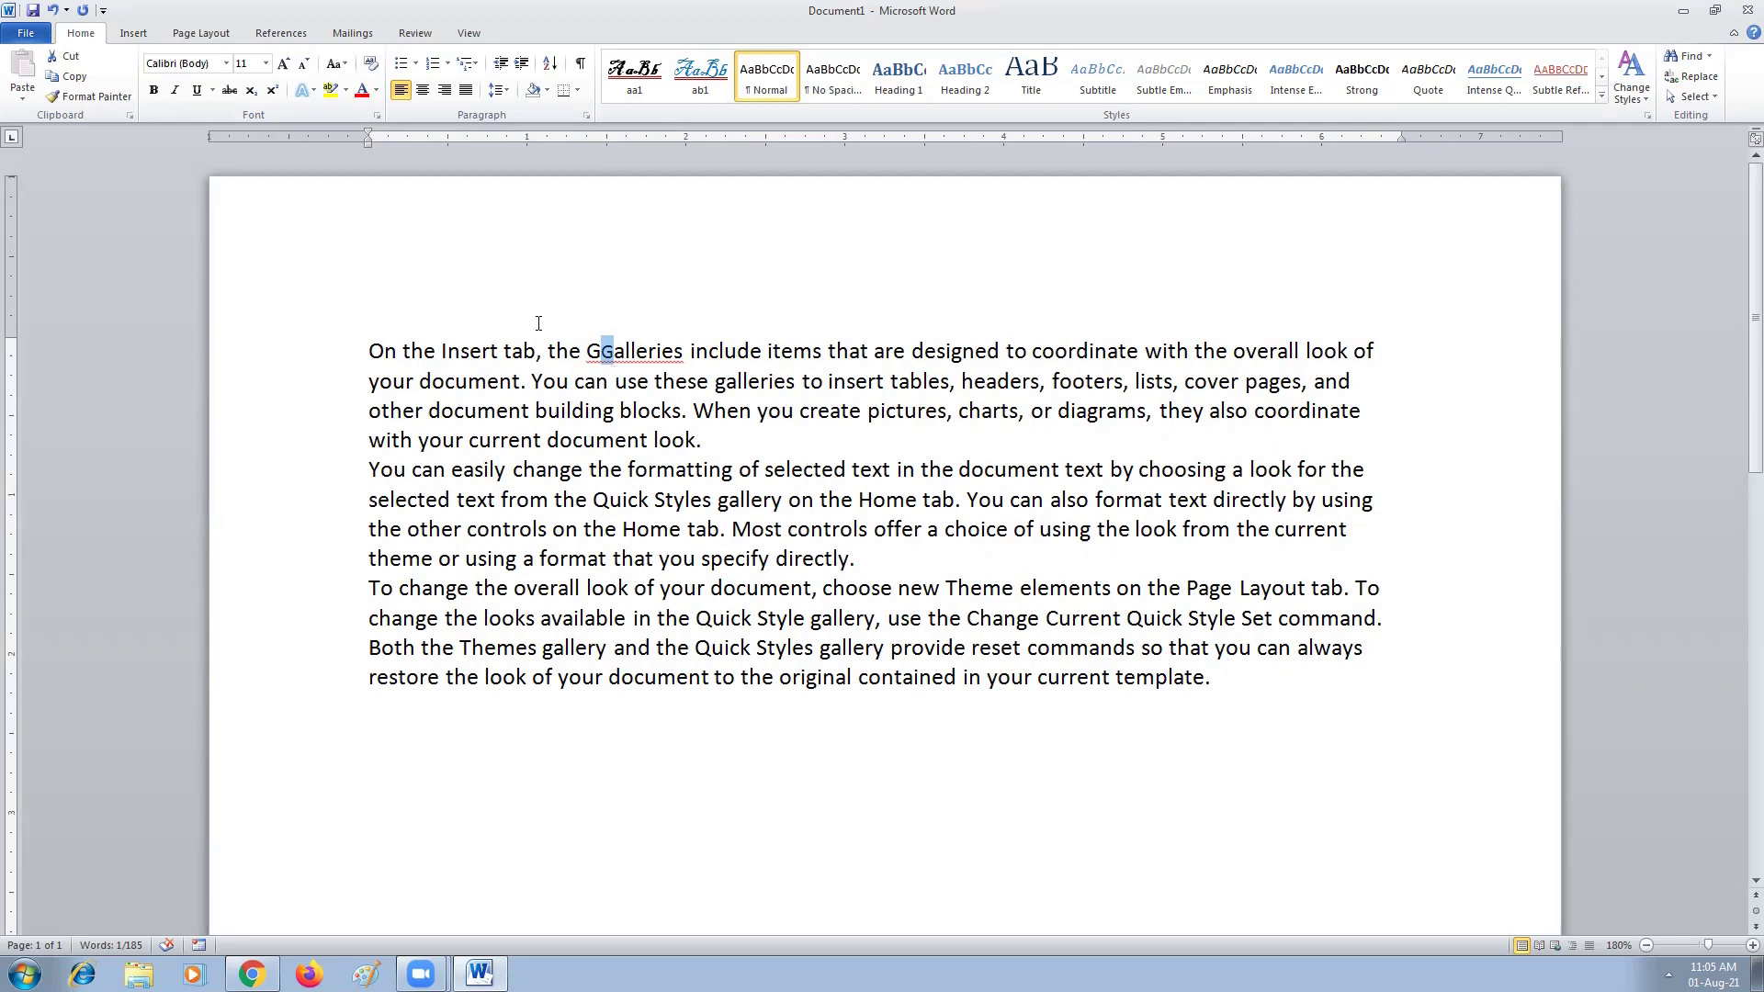
- Remove the Small caps effect from the inserted "g" and delete the capital G in front of it
click(379, 118)
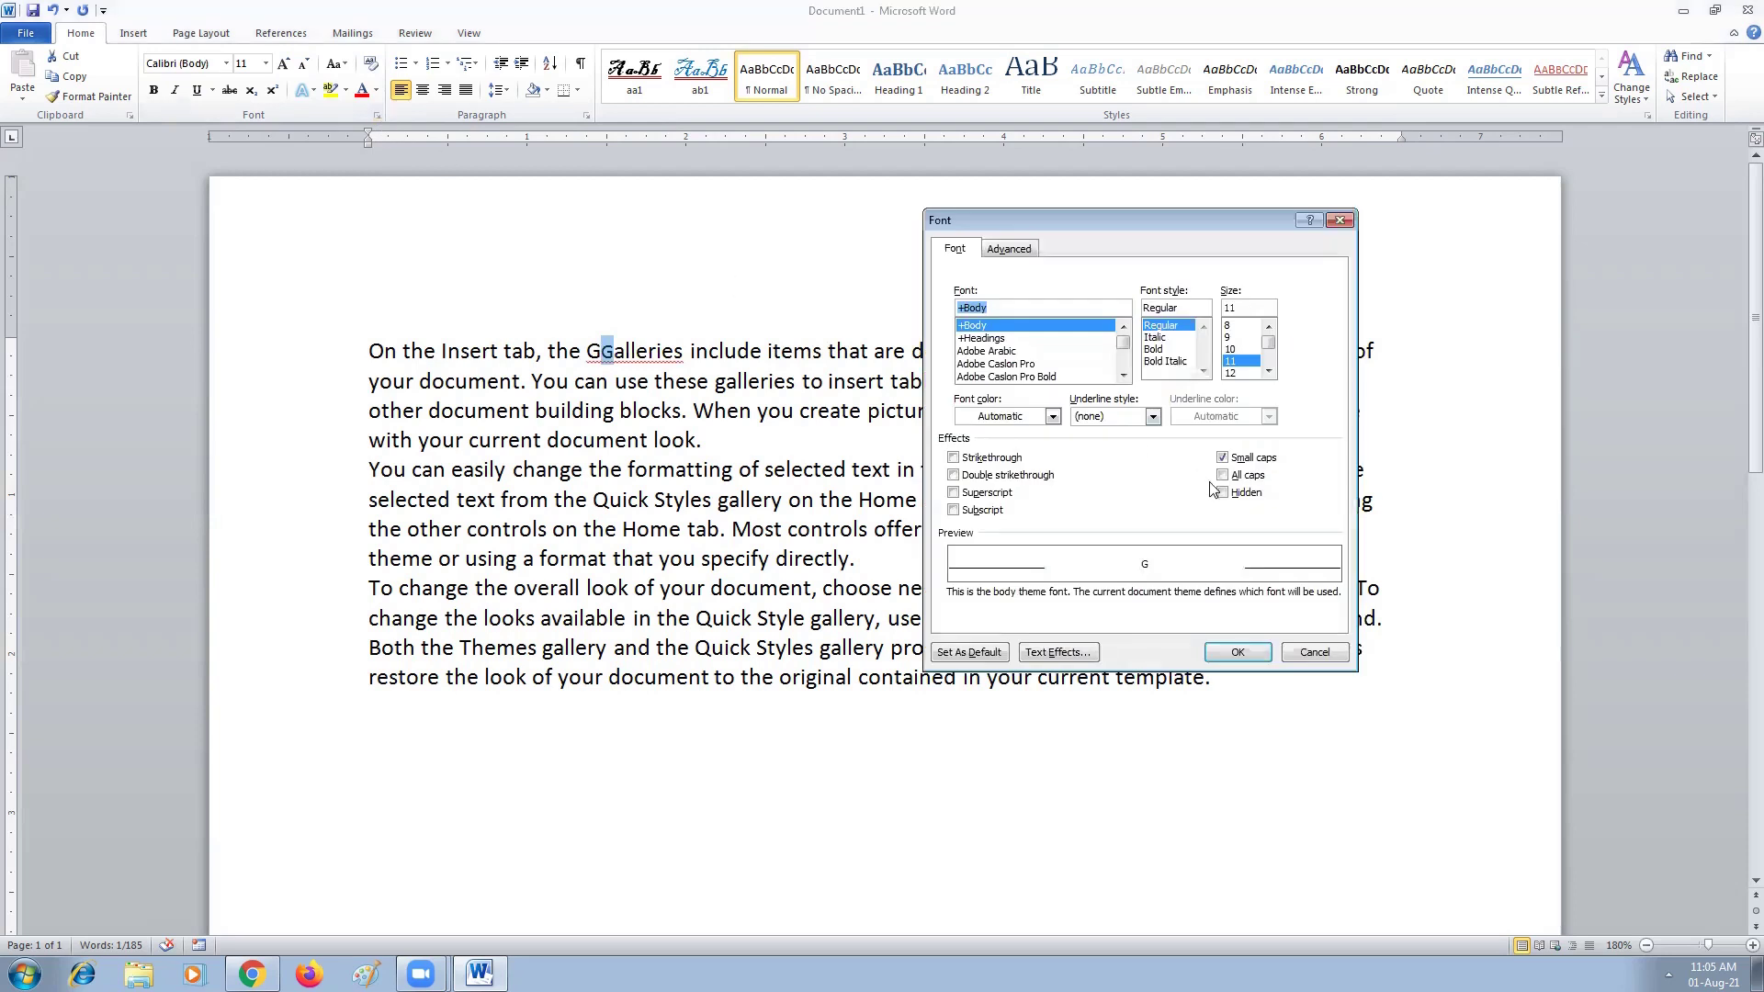
click(1229, 461)
click(1223, 458)
click(1238, 651)
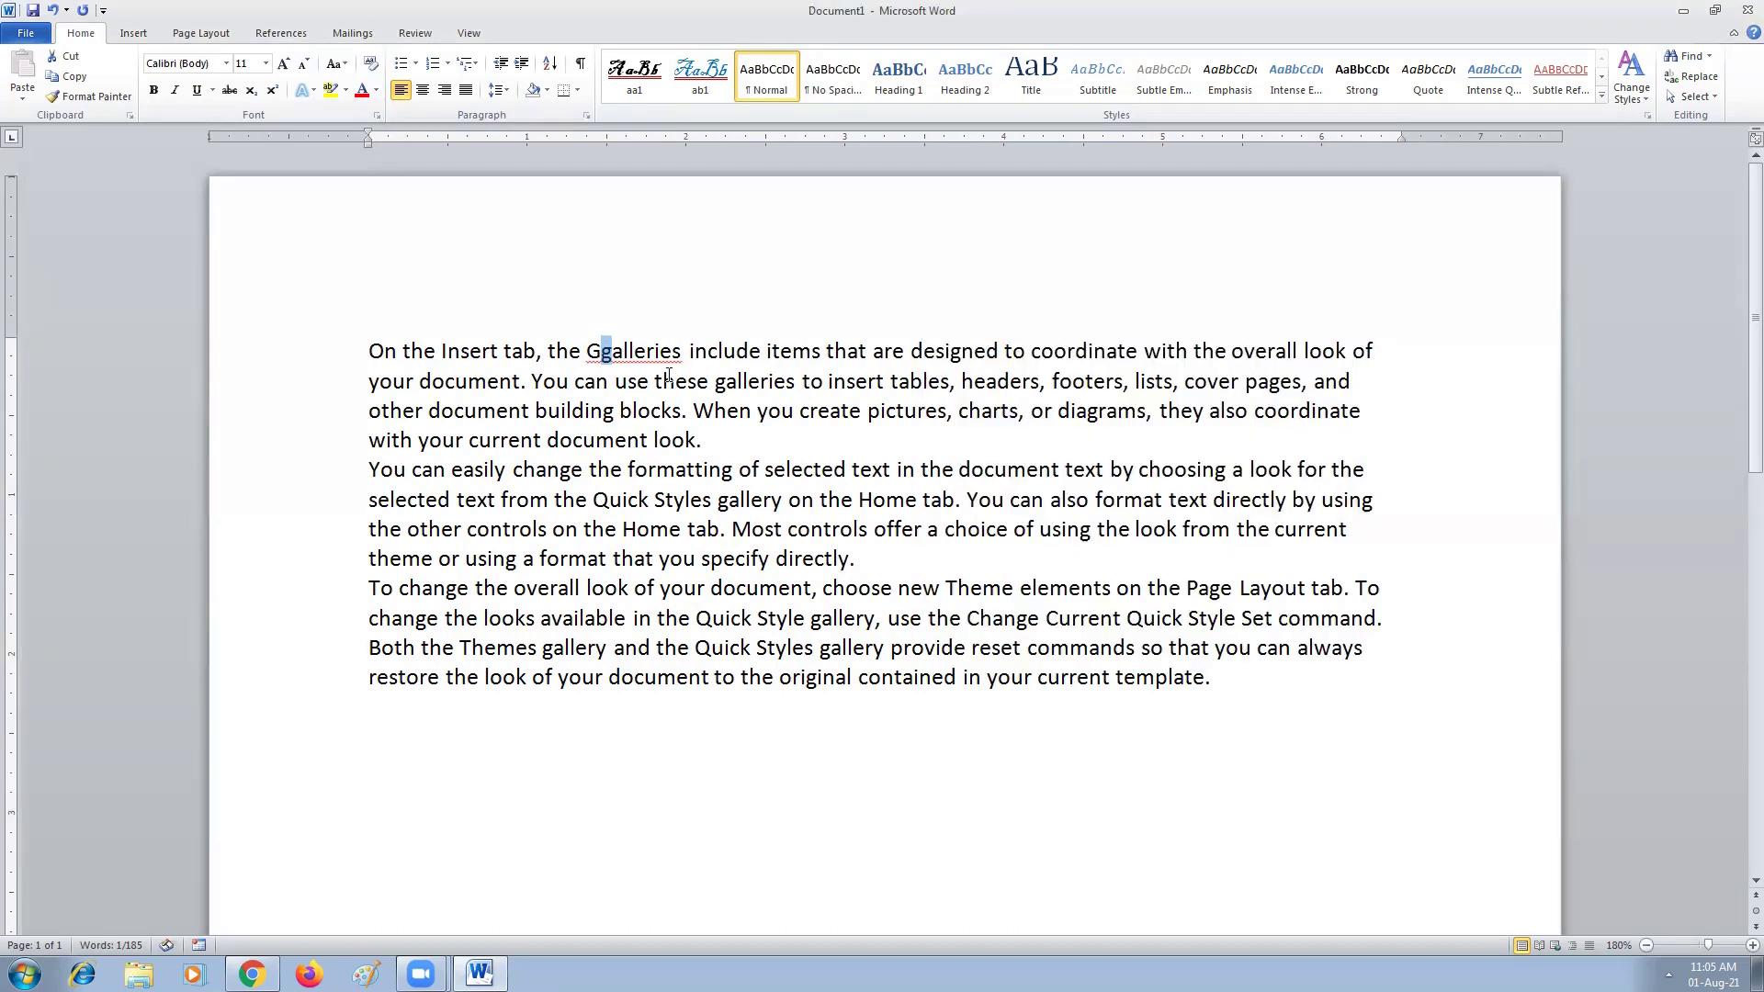
click(601, 353)
key(BackSpace)
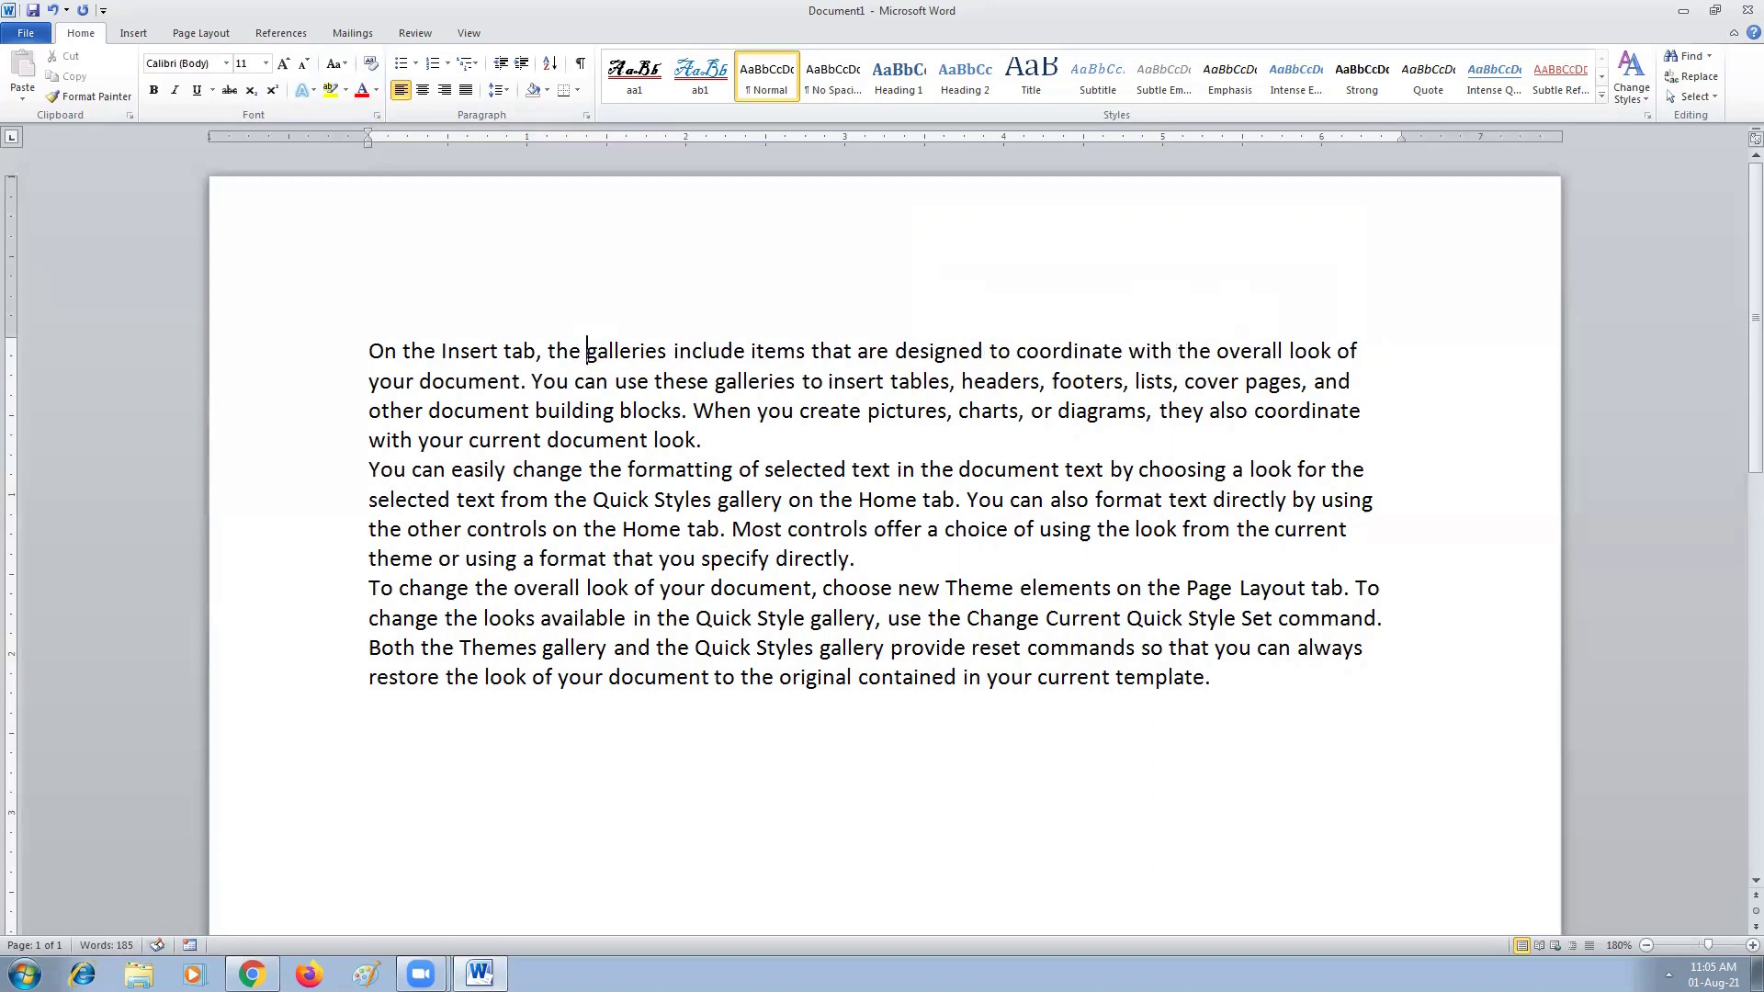
click(375, 116)
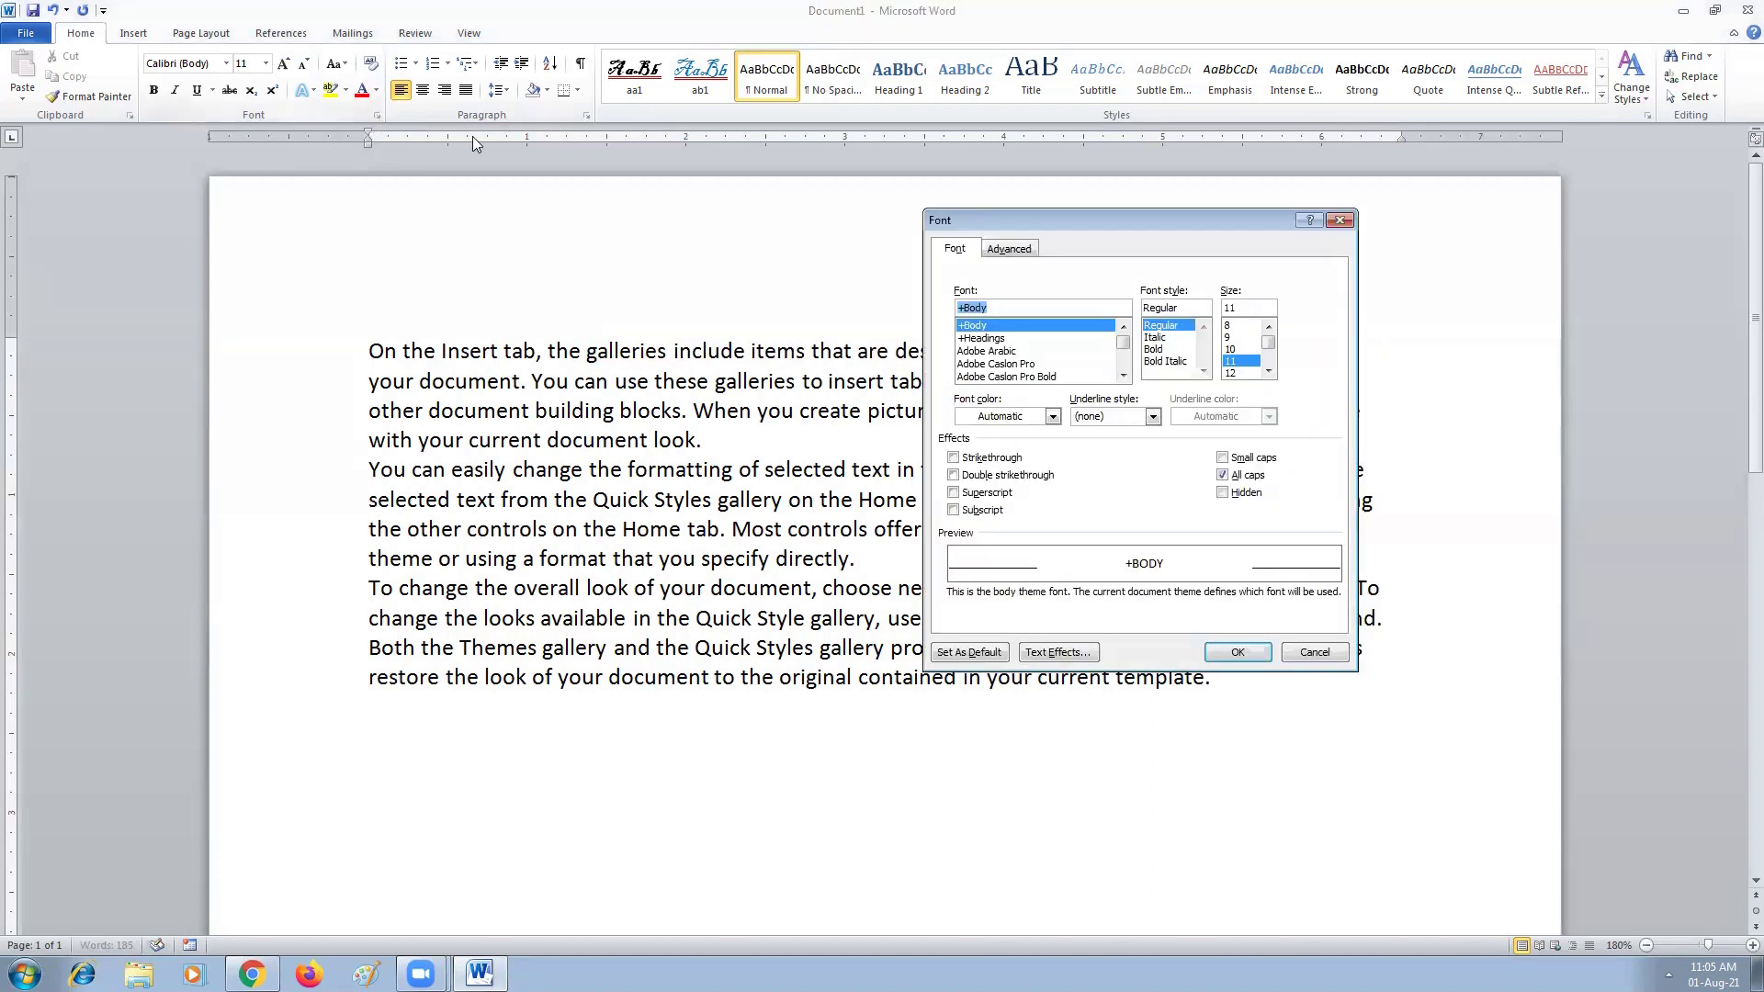
click(1221, 475)
click(1319, 652)
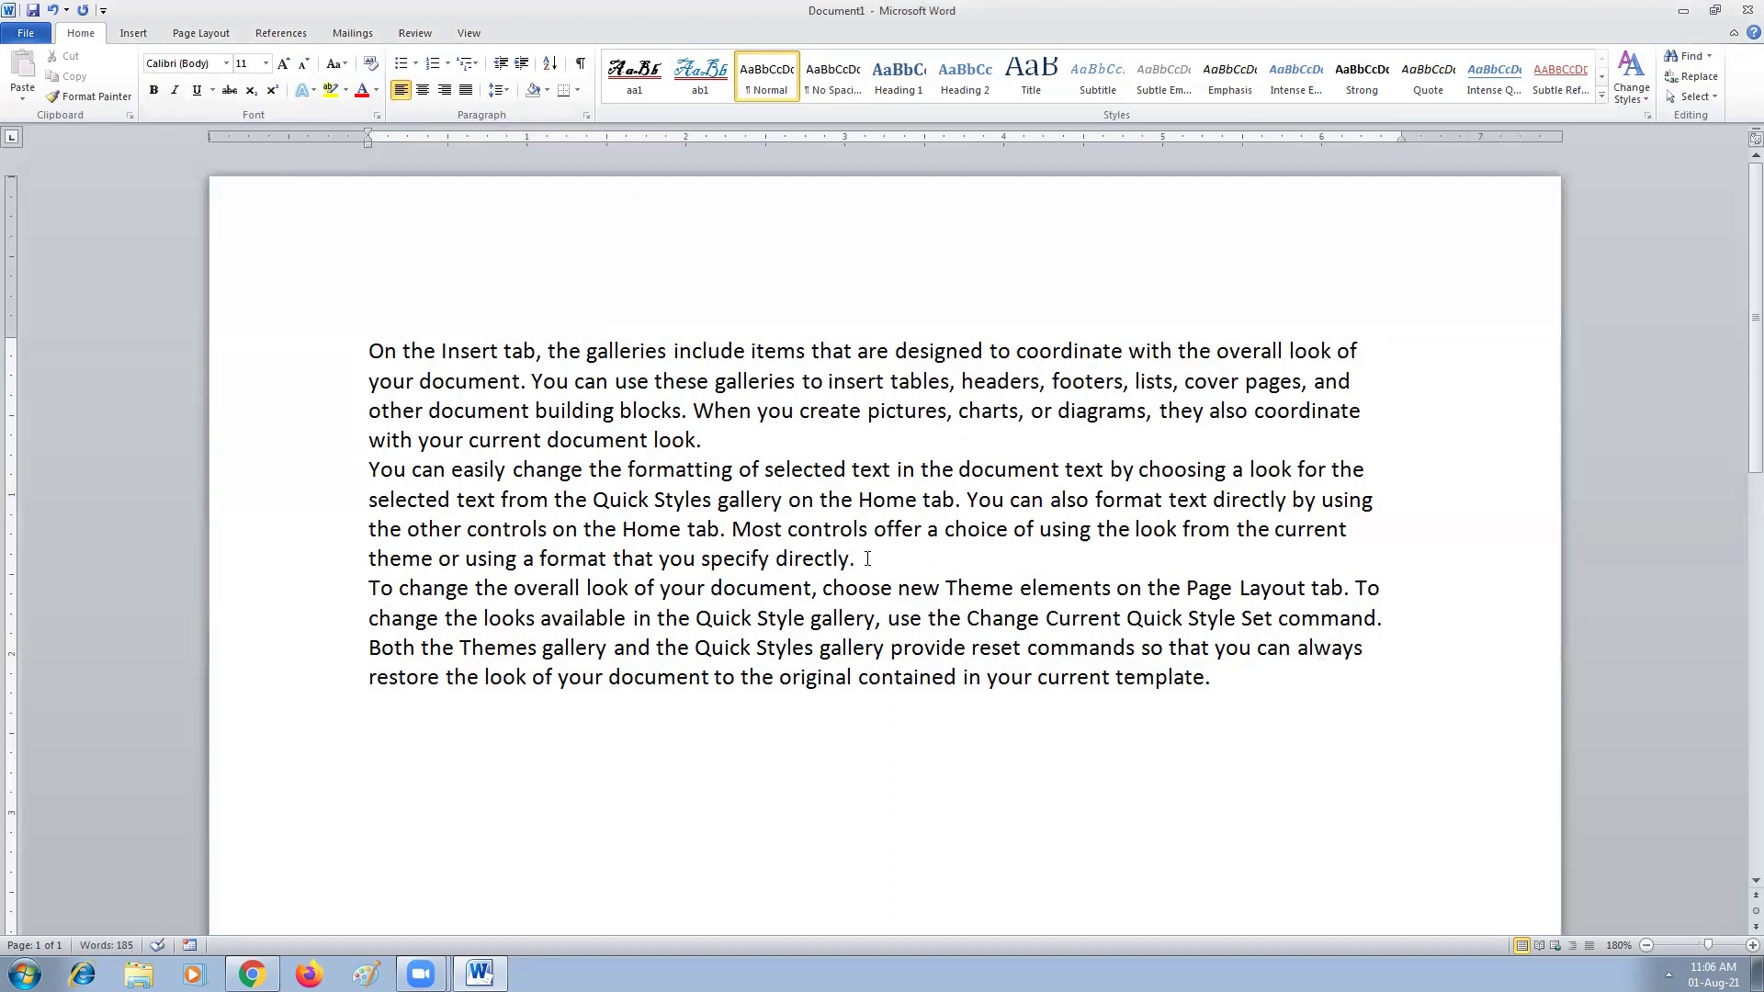
- Hide the second paragraph, starting with "You can easily change", using the Hidden font effect
drag(860, 559, 391, 471)
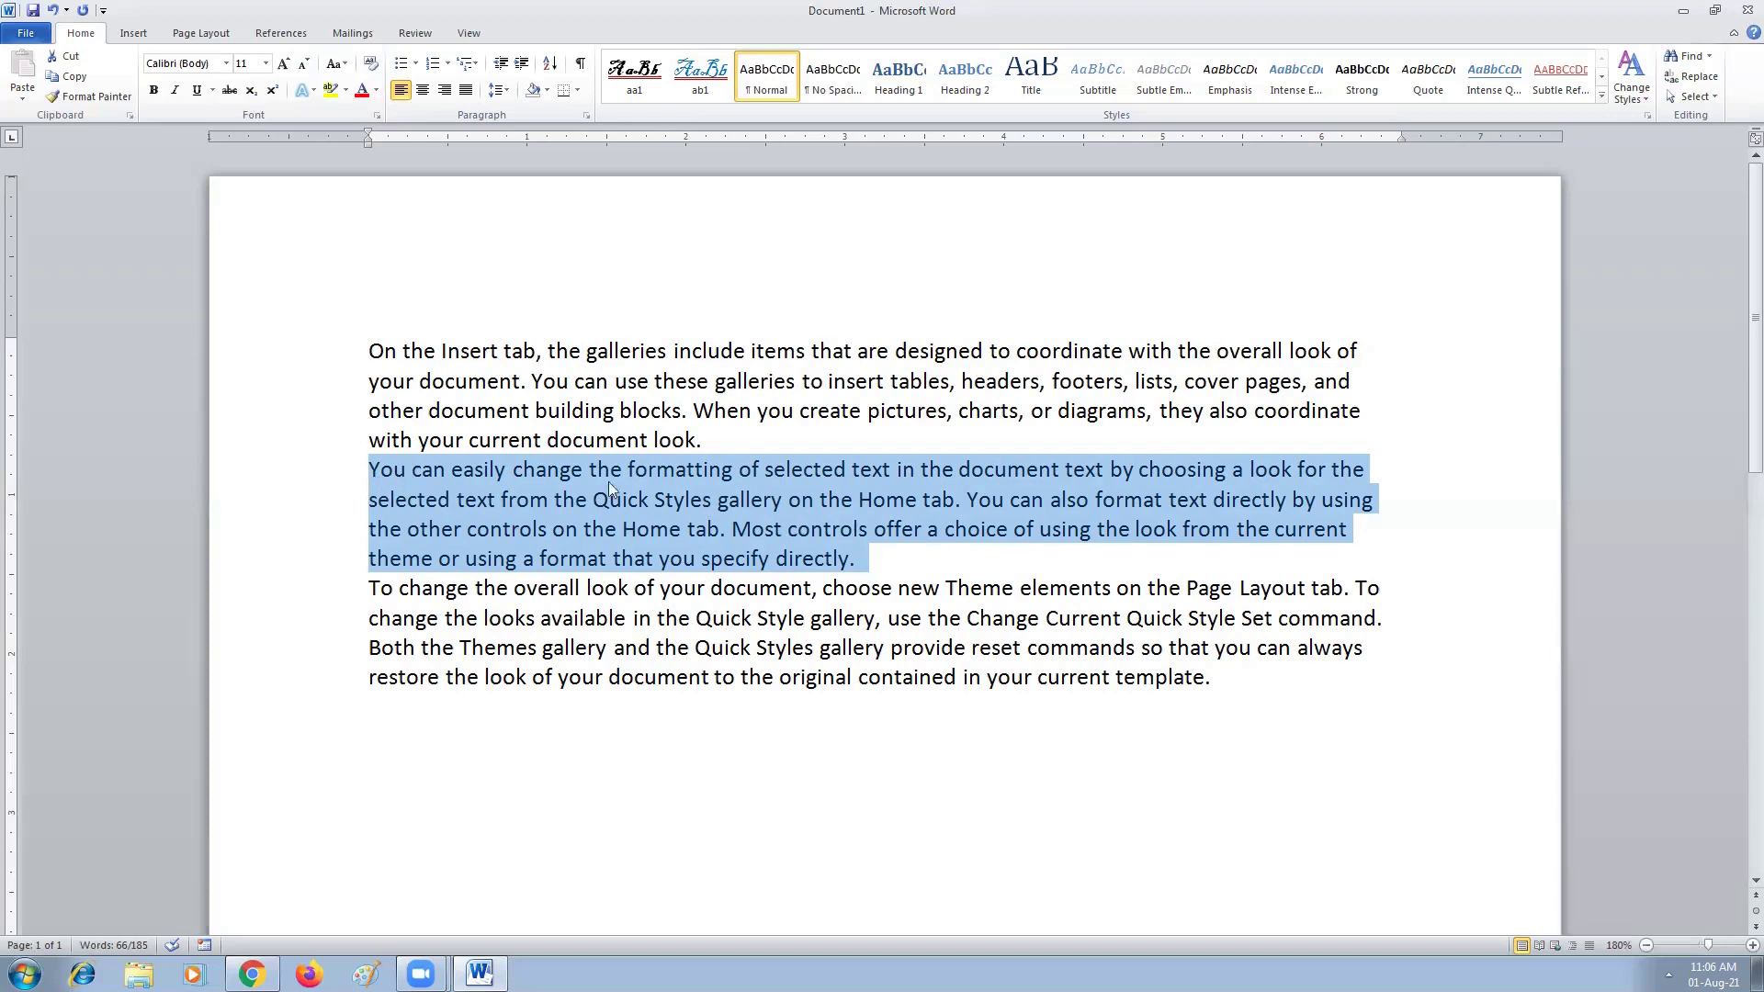
click(375, 116)
click(1222, 492)
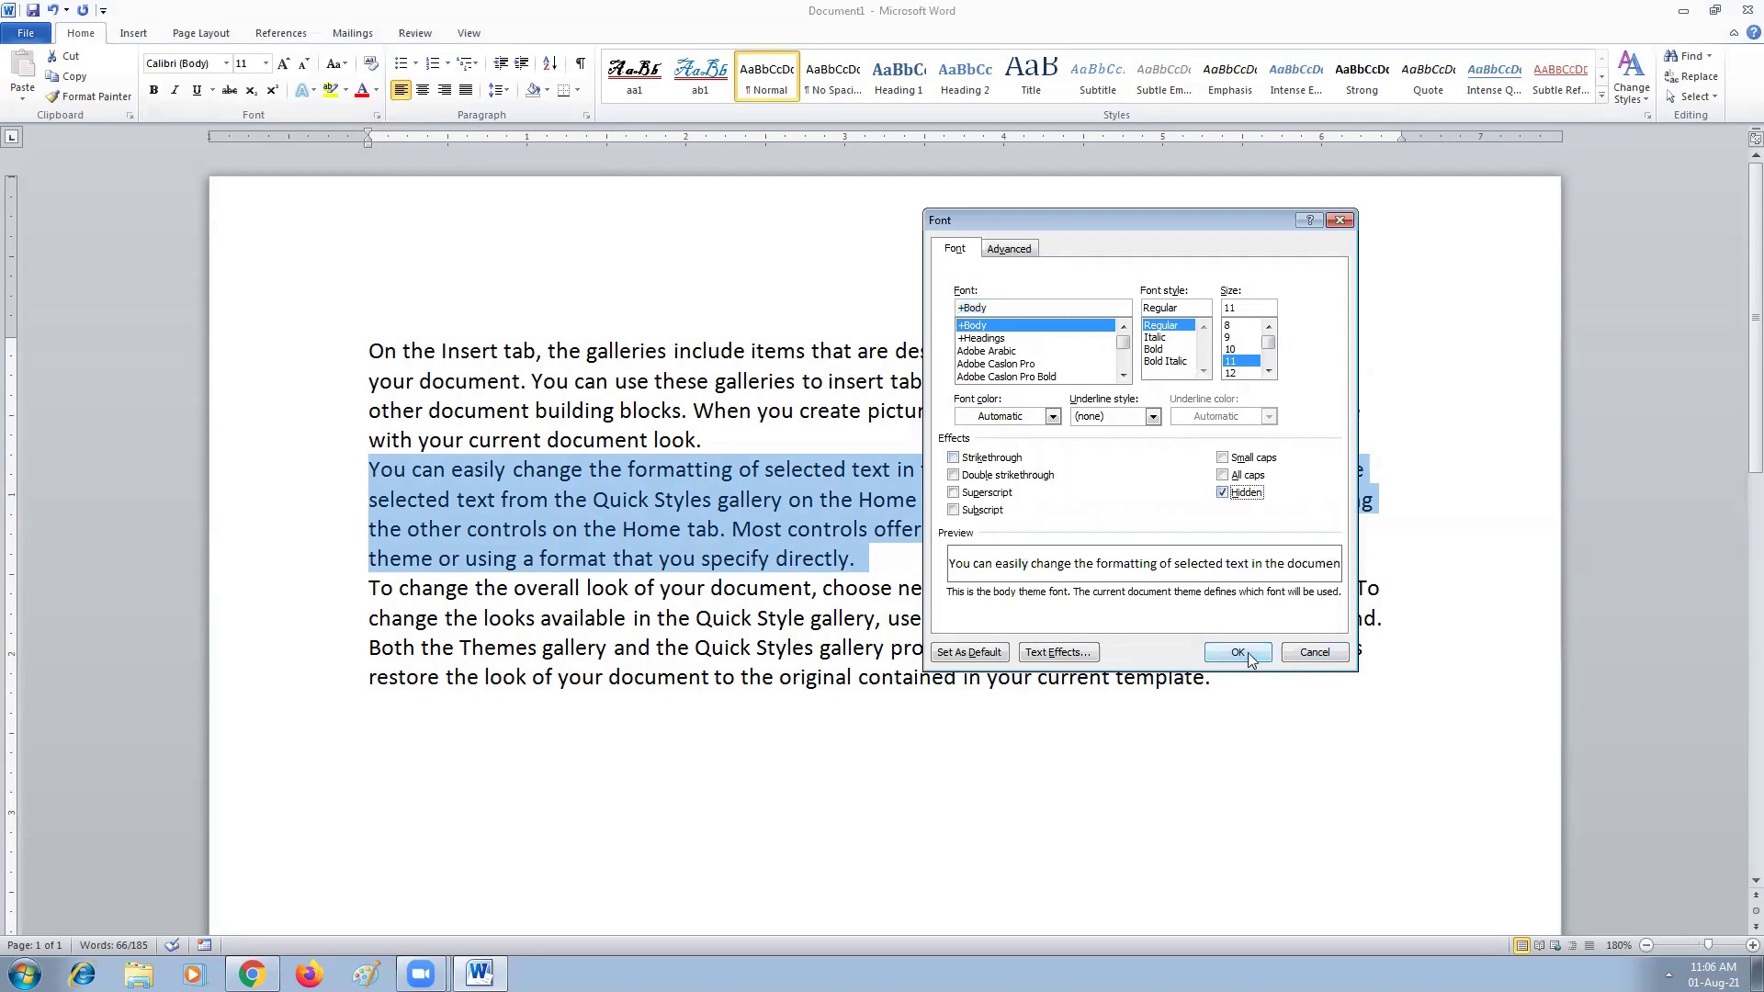
click(1247, 652)
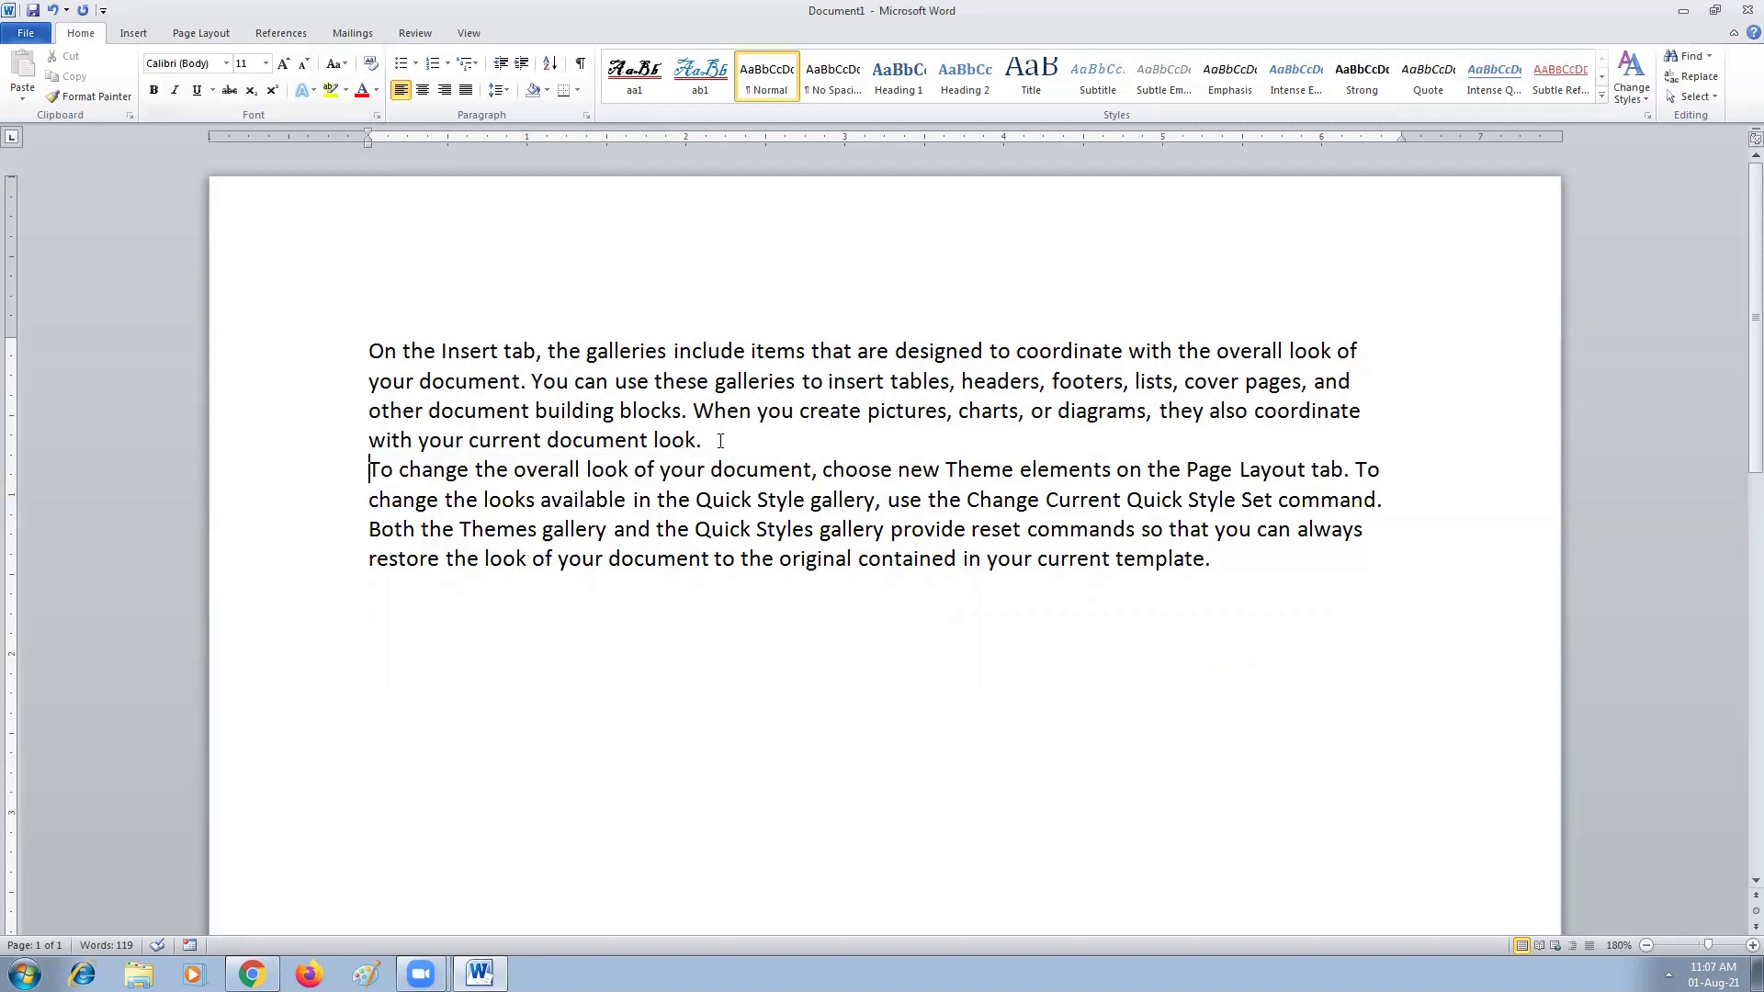
- Check how the document looks in the print preview and review the font effects at the insertion point
click(27, 37)
click(53, 276)
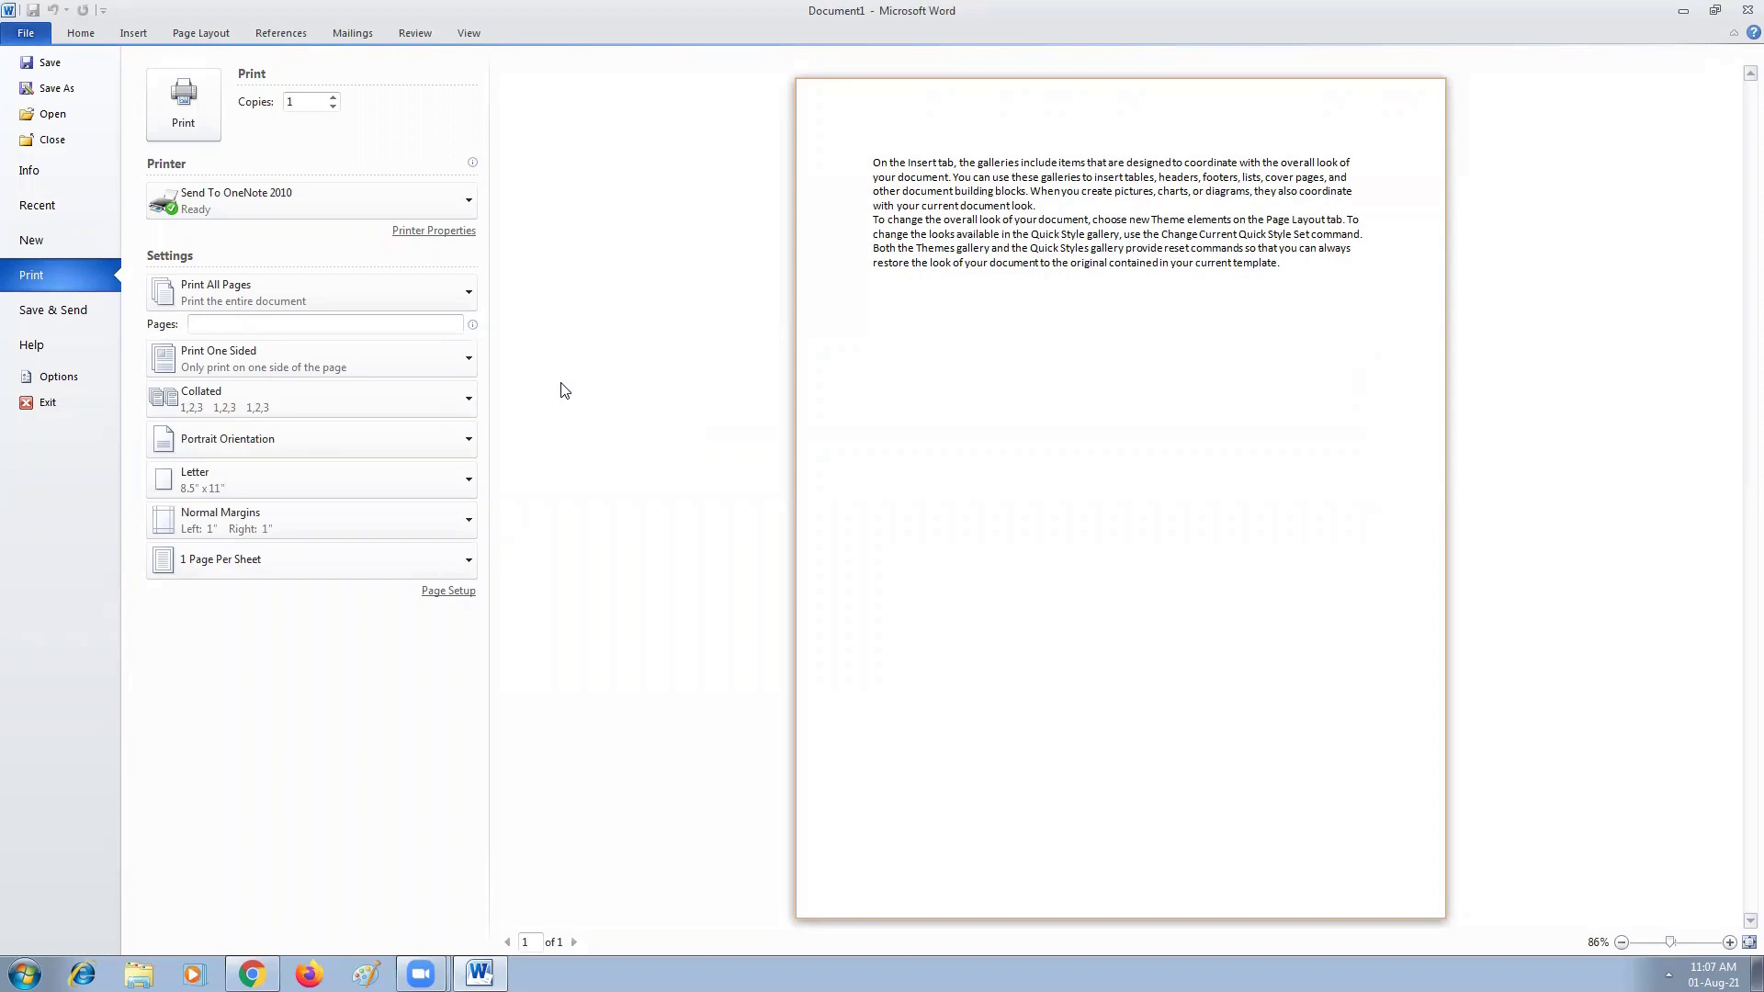
key(Escape)
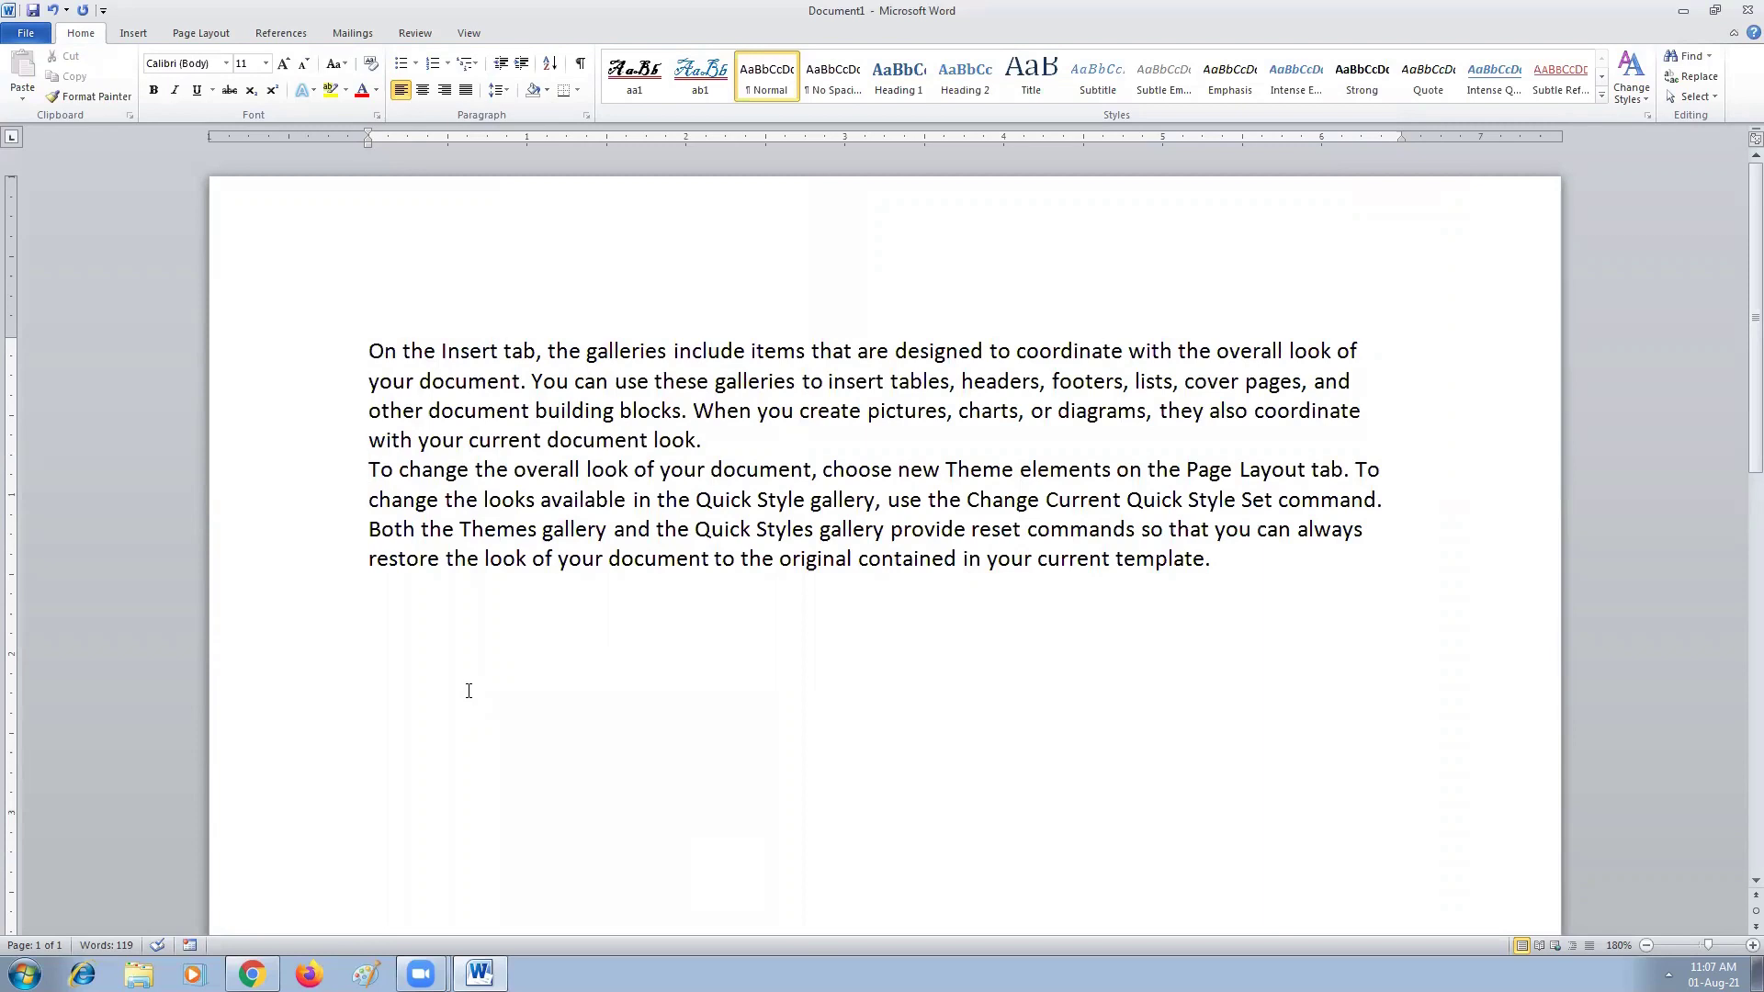
click(377, 114)
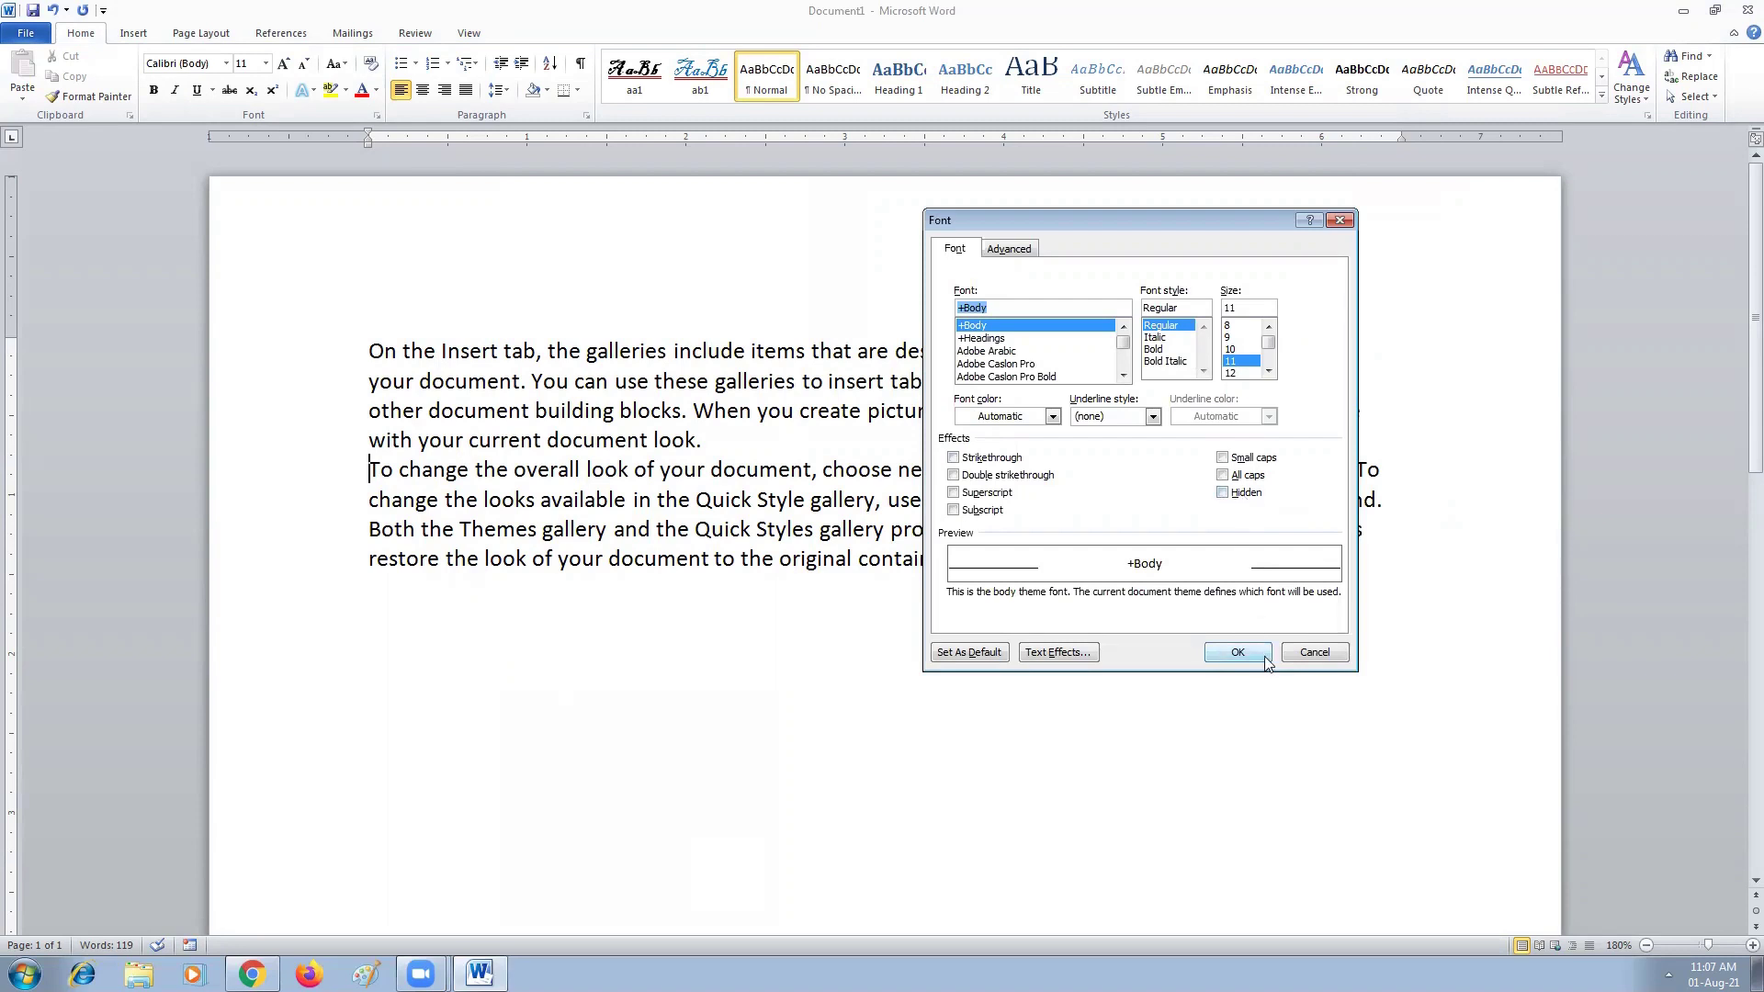
click(1314, 652)
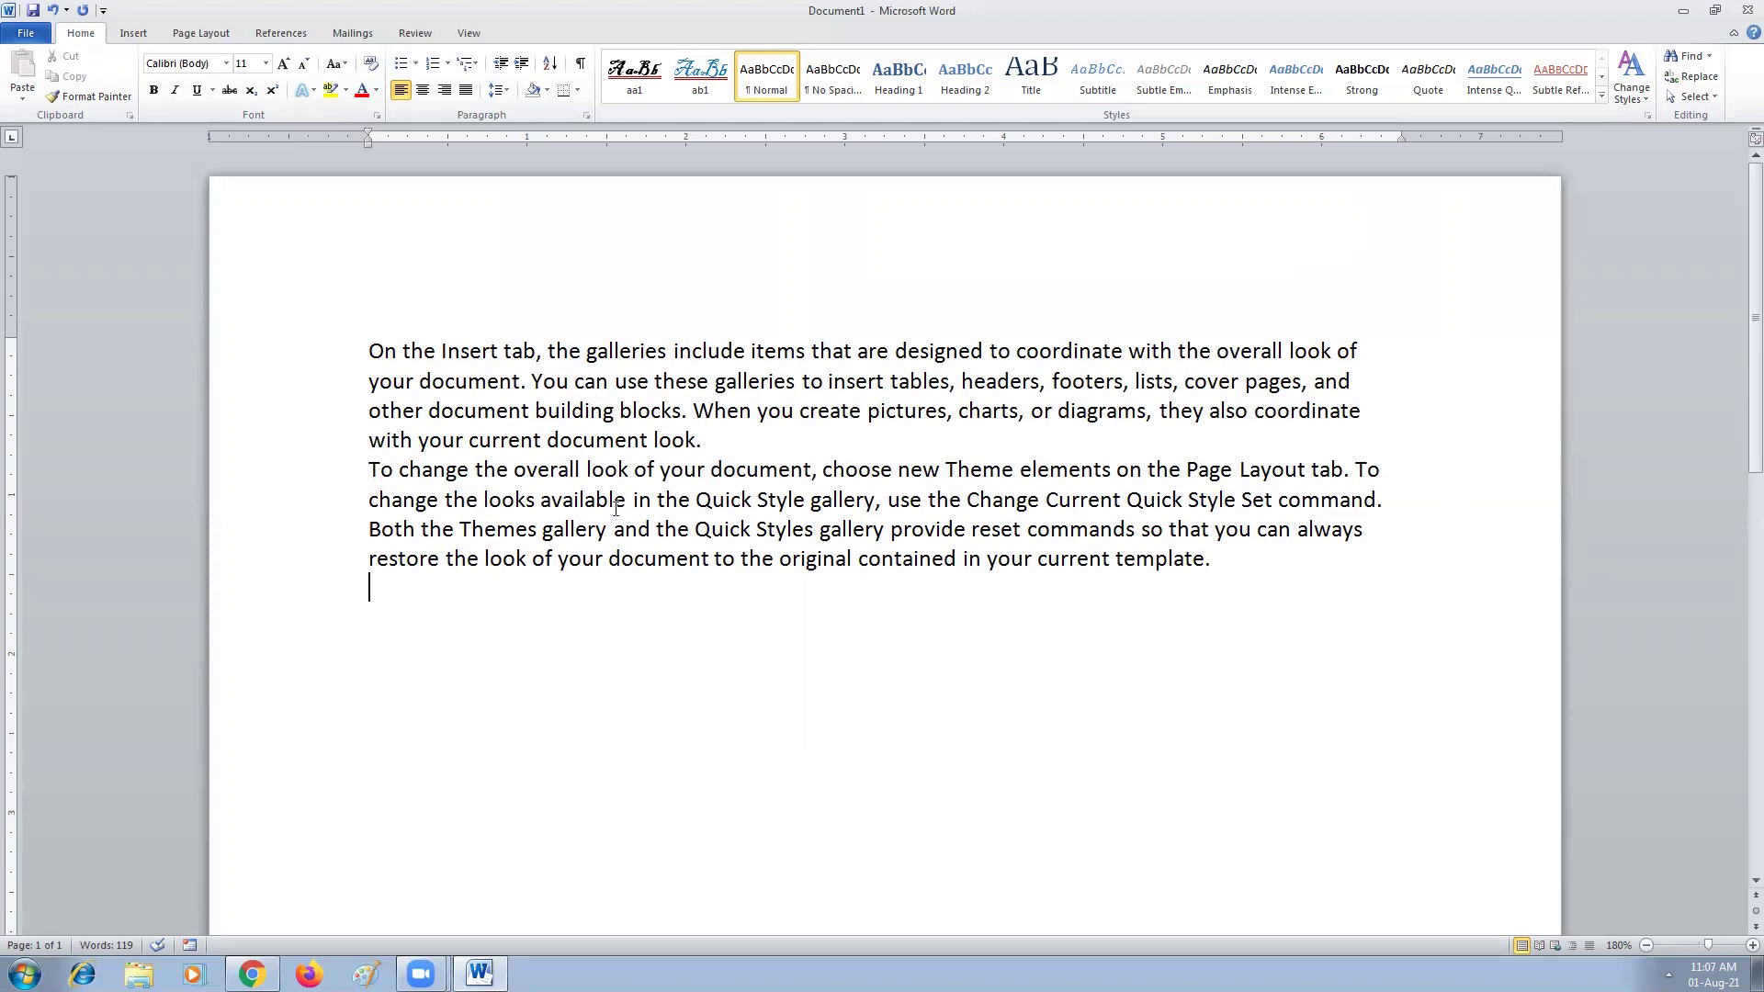
- Clear the Hidden effect on the text from "other document building blocks" through "Quick Style gallery", spanning the hidden paragraph
click(367, 410)
drag(367, 409, 876, 489)
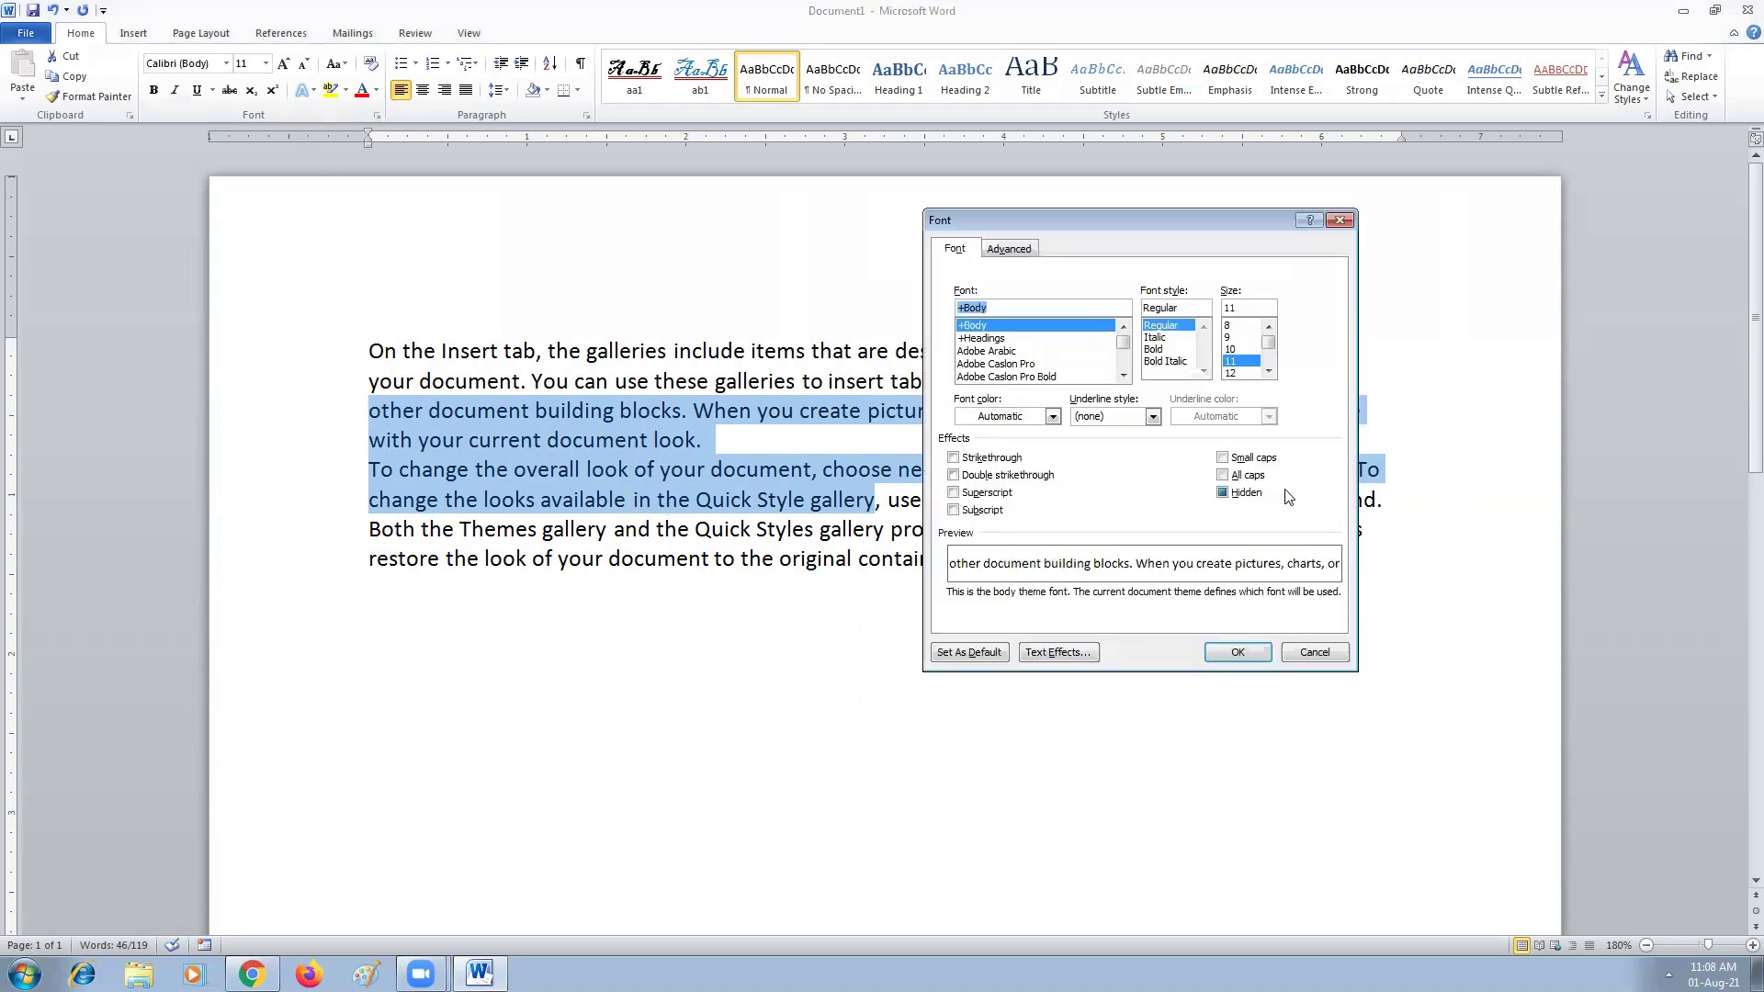
click(1234, 498)
click(1233, 652)
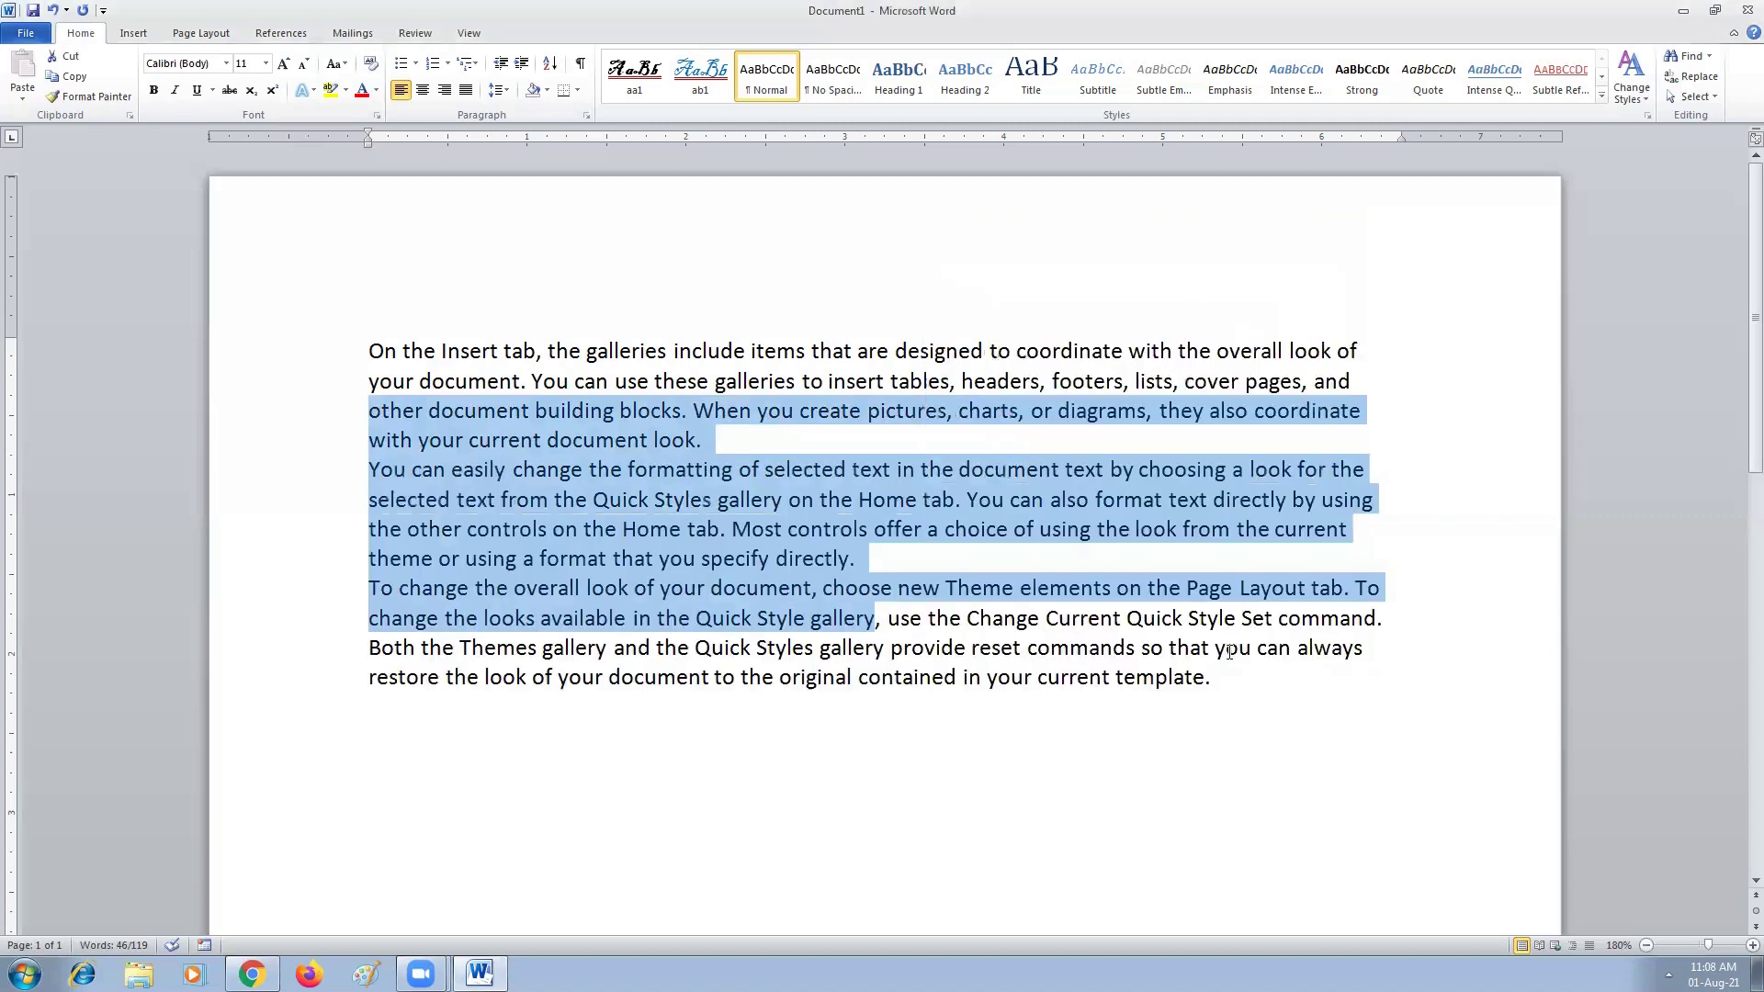
click(879, 562)
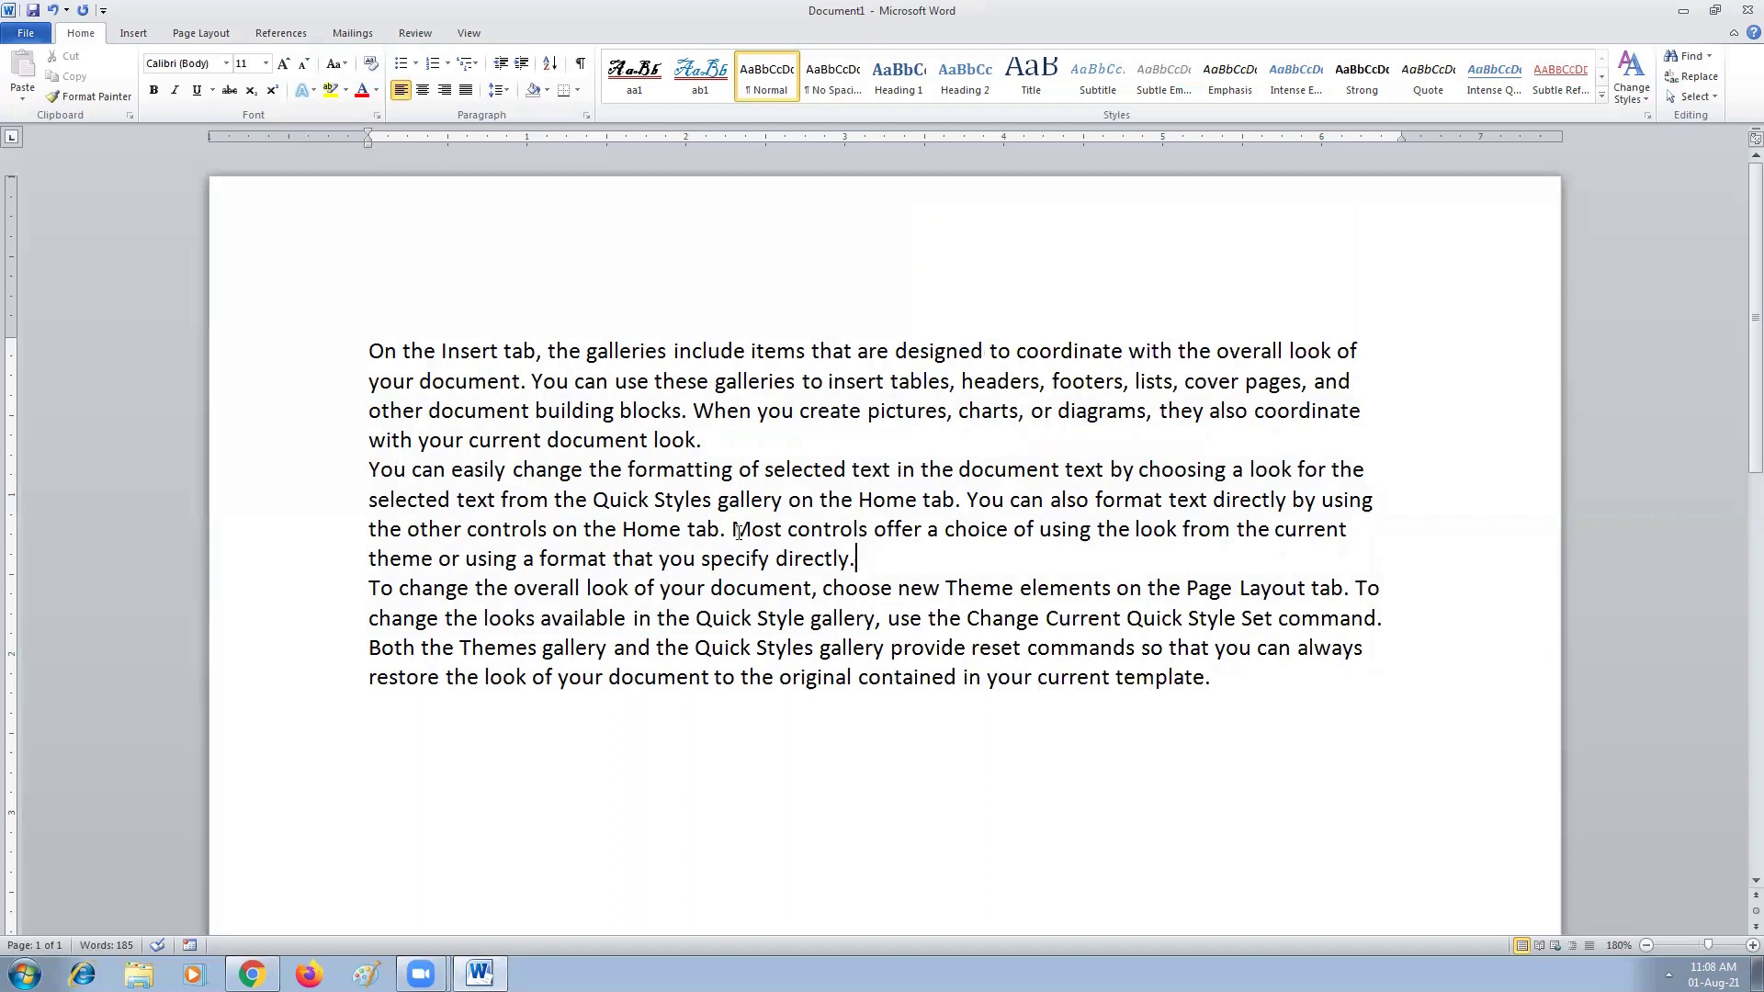
- Select the second paragraph again and reapply the Hidden font effect to it
drag(856, 559, 441, 470)
key(ctrl+c)
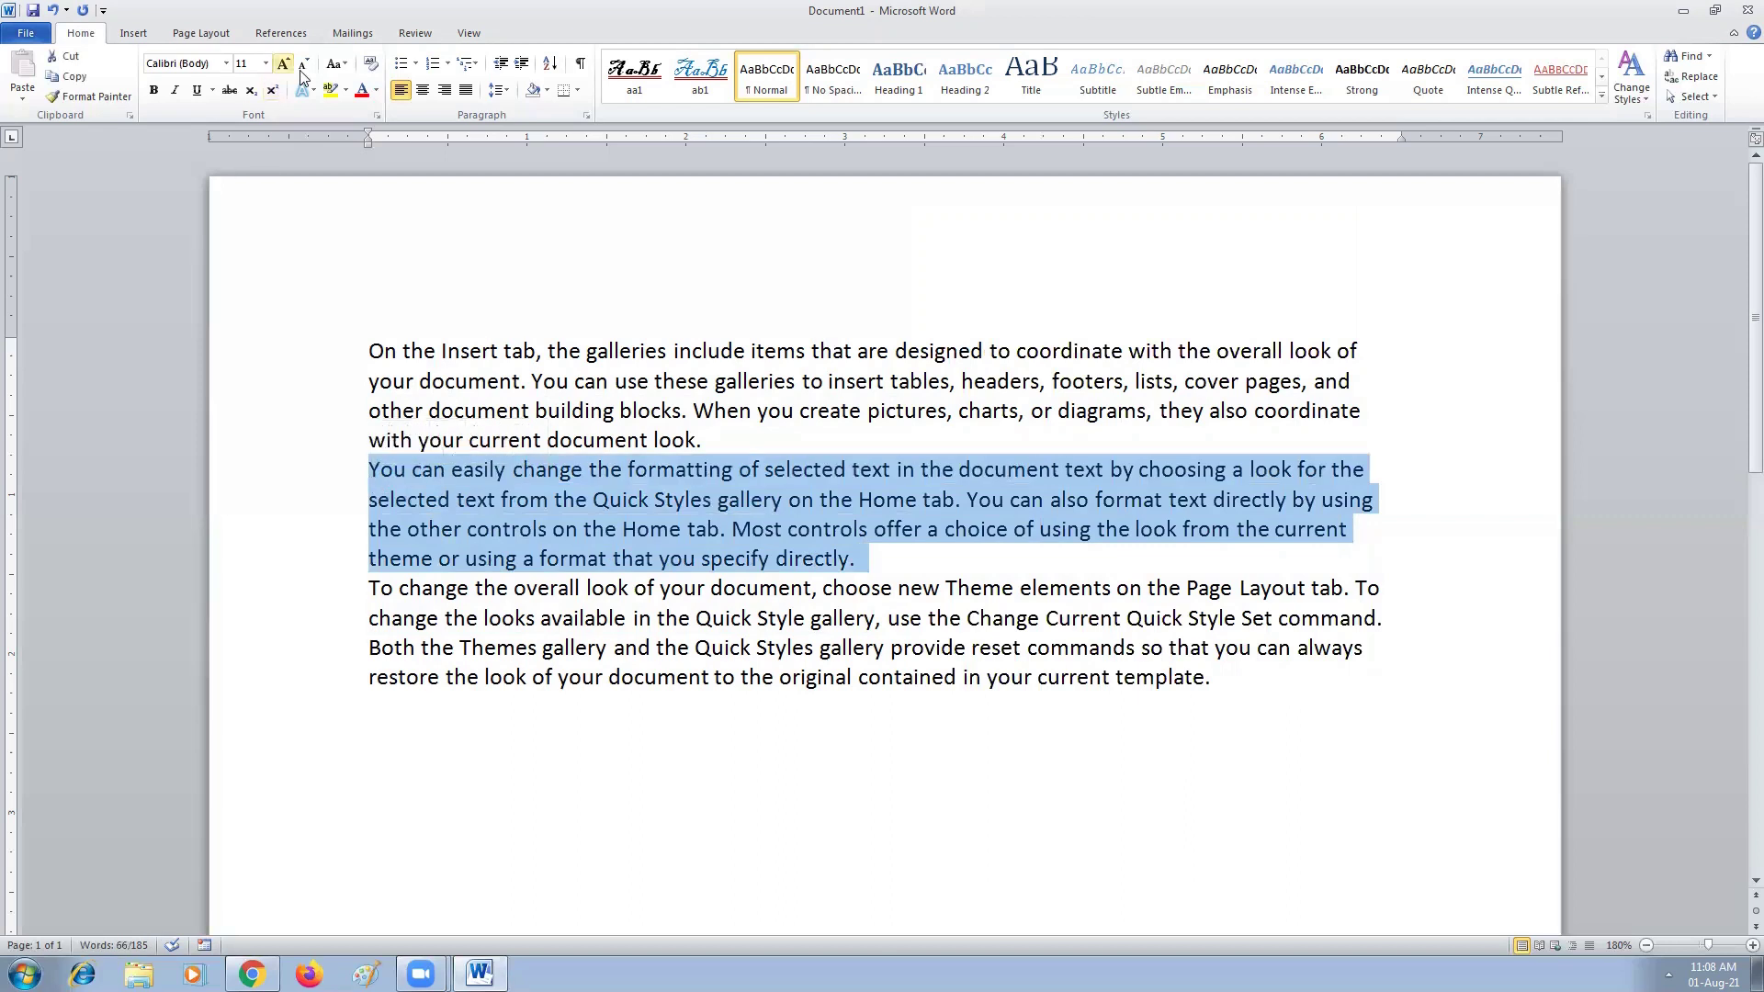
click(377, 115)
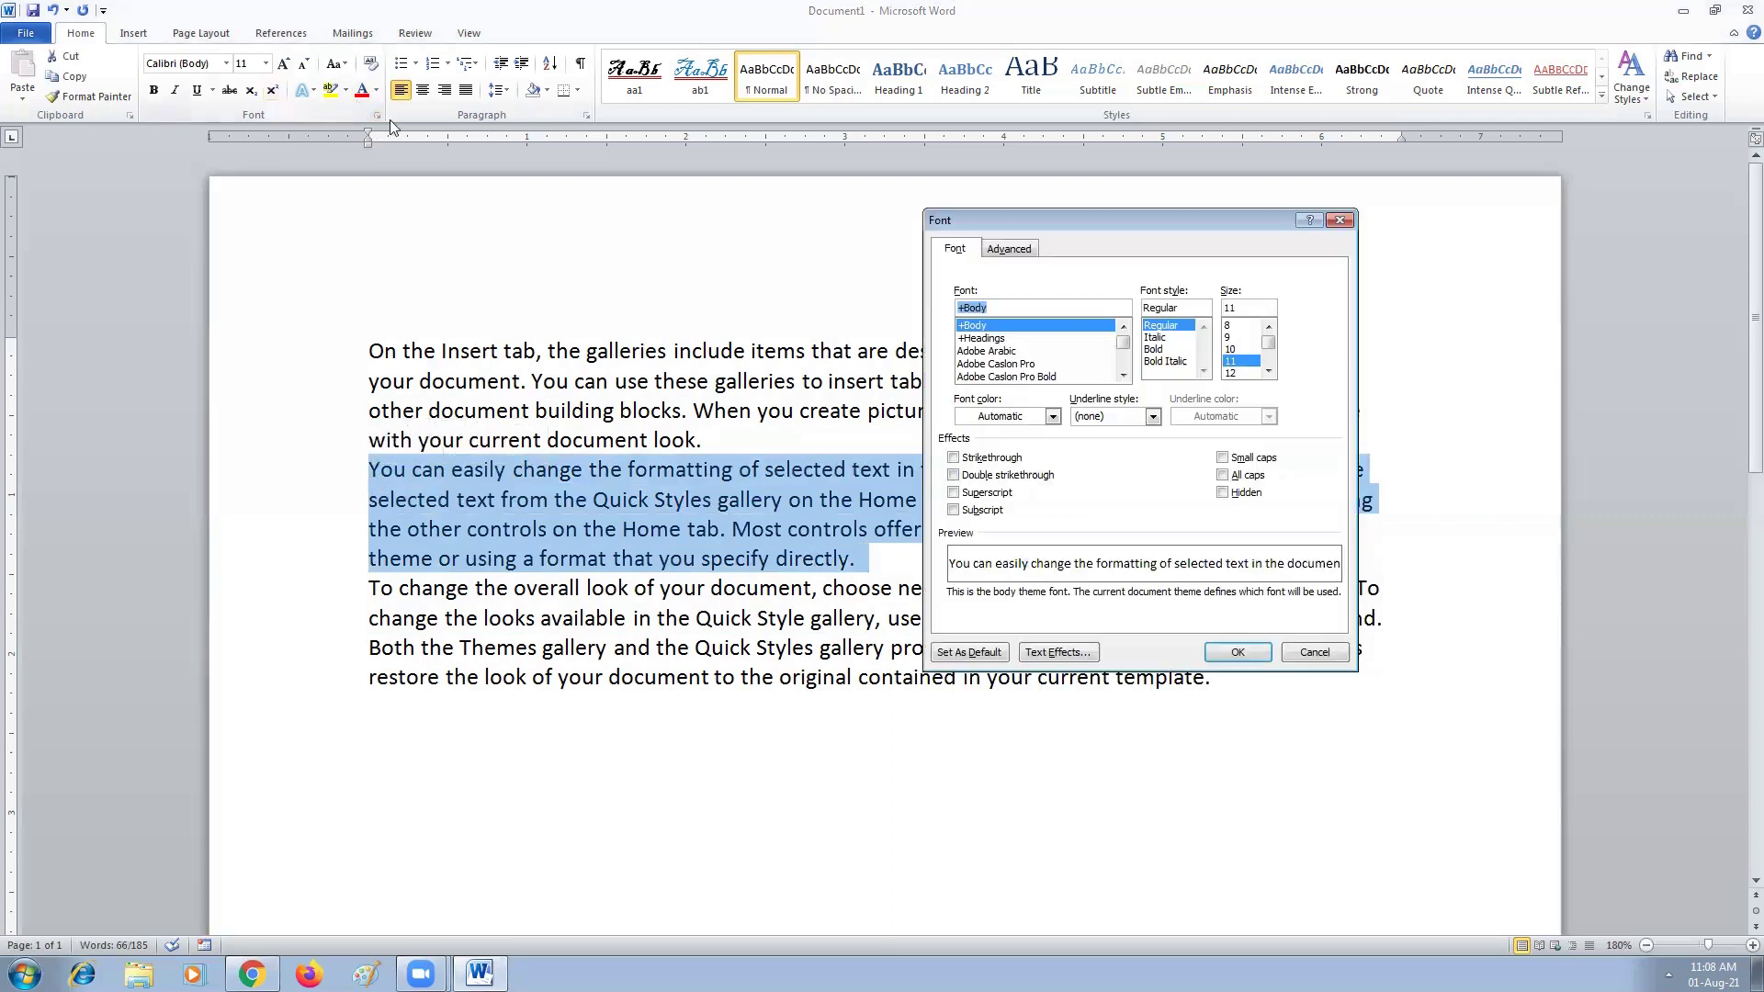
click(1222, 493)
click(1237, 652)
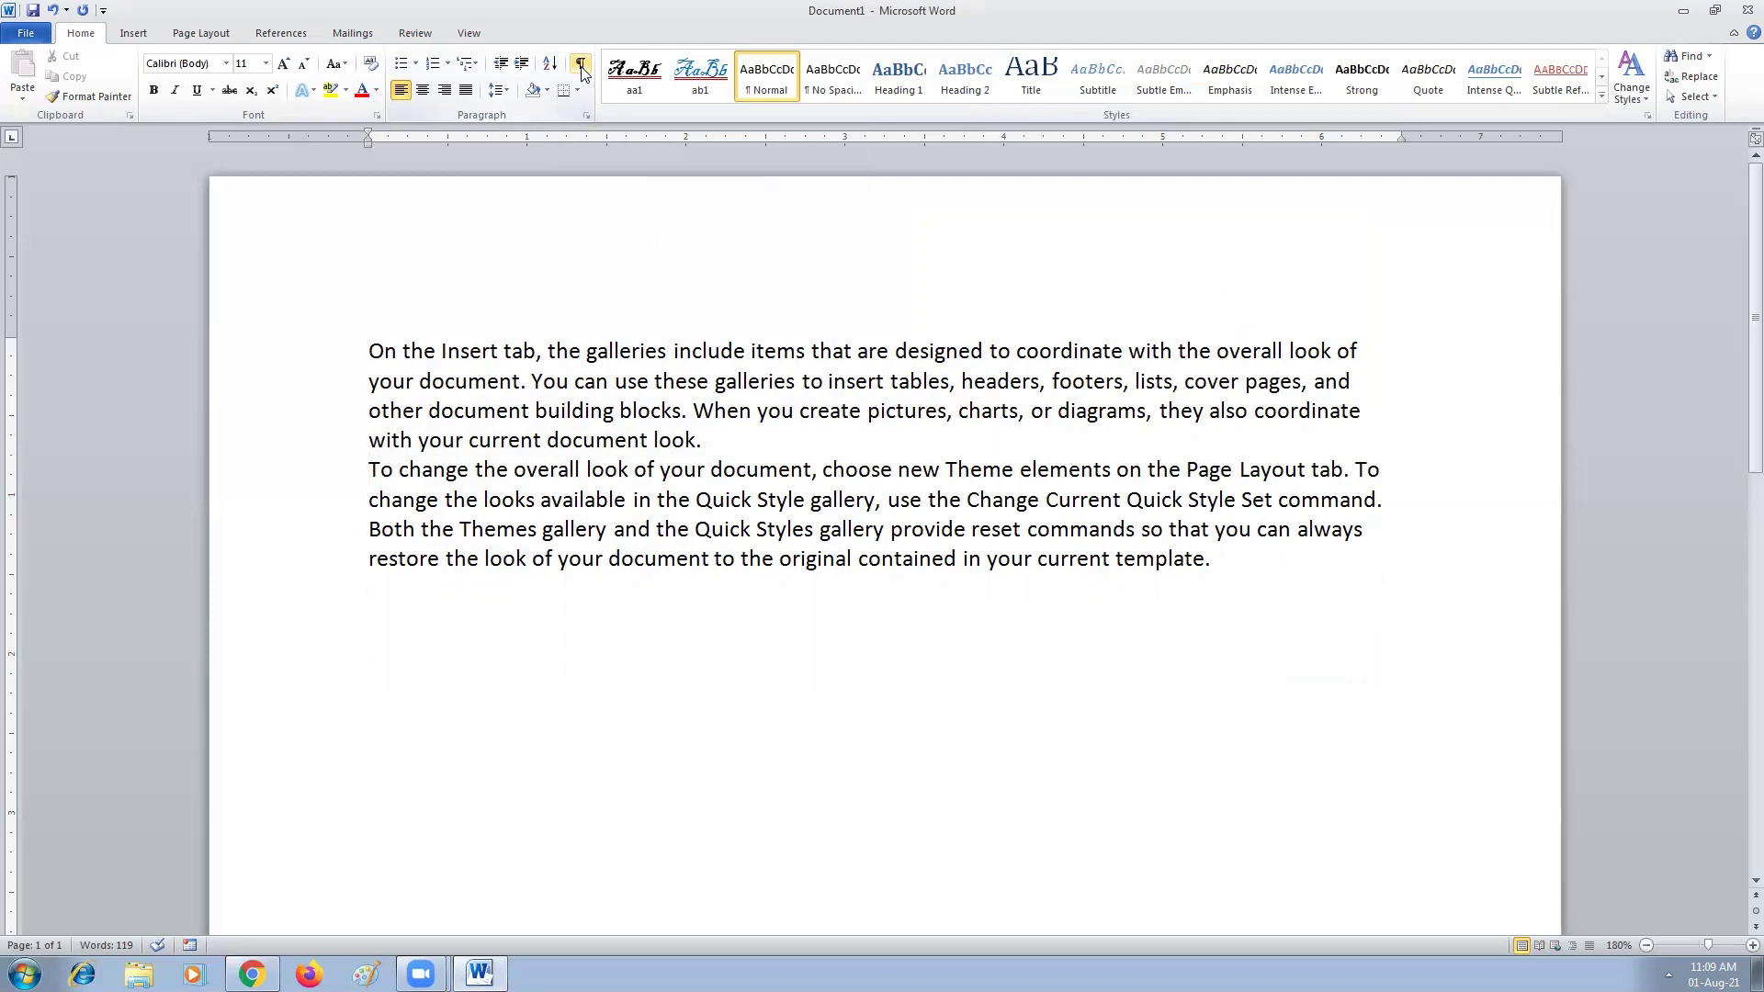
- Show the paragraph marks and other hidden formatting symbols to reveal the hidden second paragraph
click(580, 64)
key(ctrl+v)
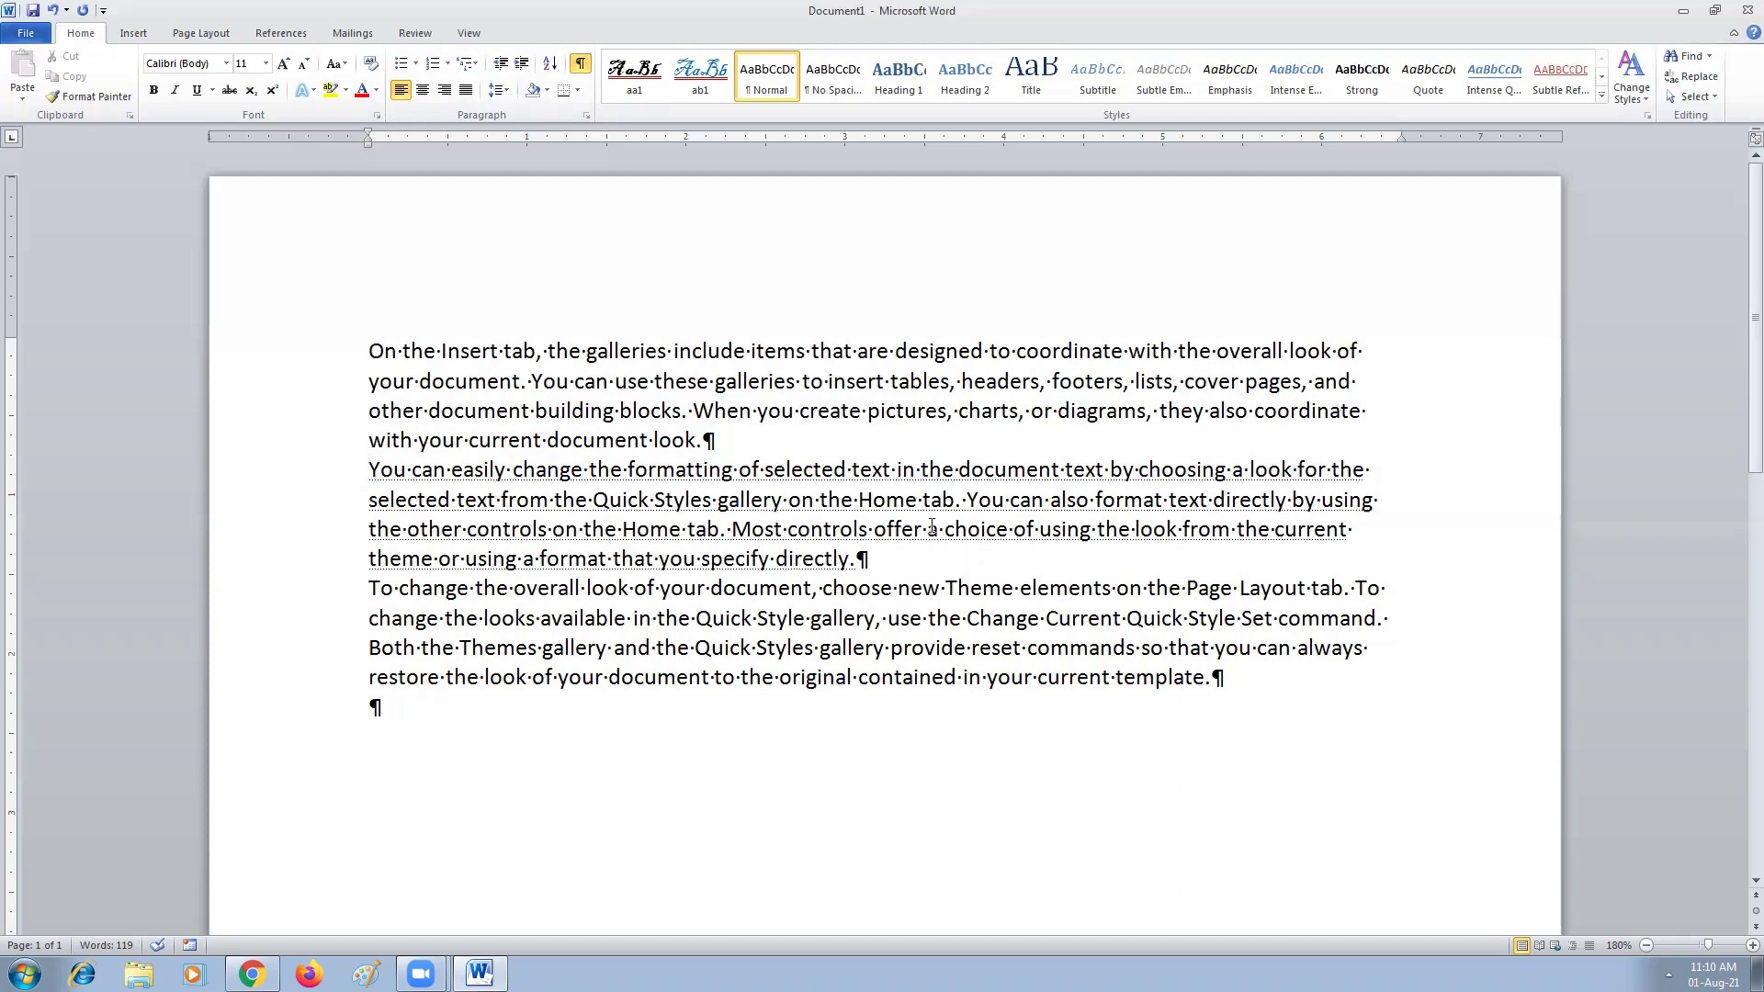
click(581, 64)
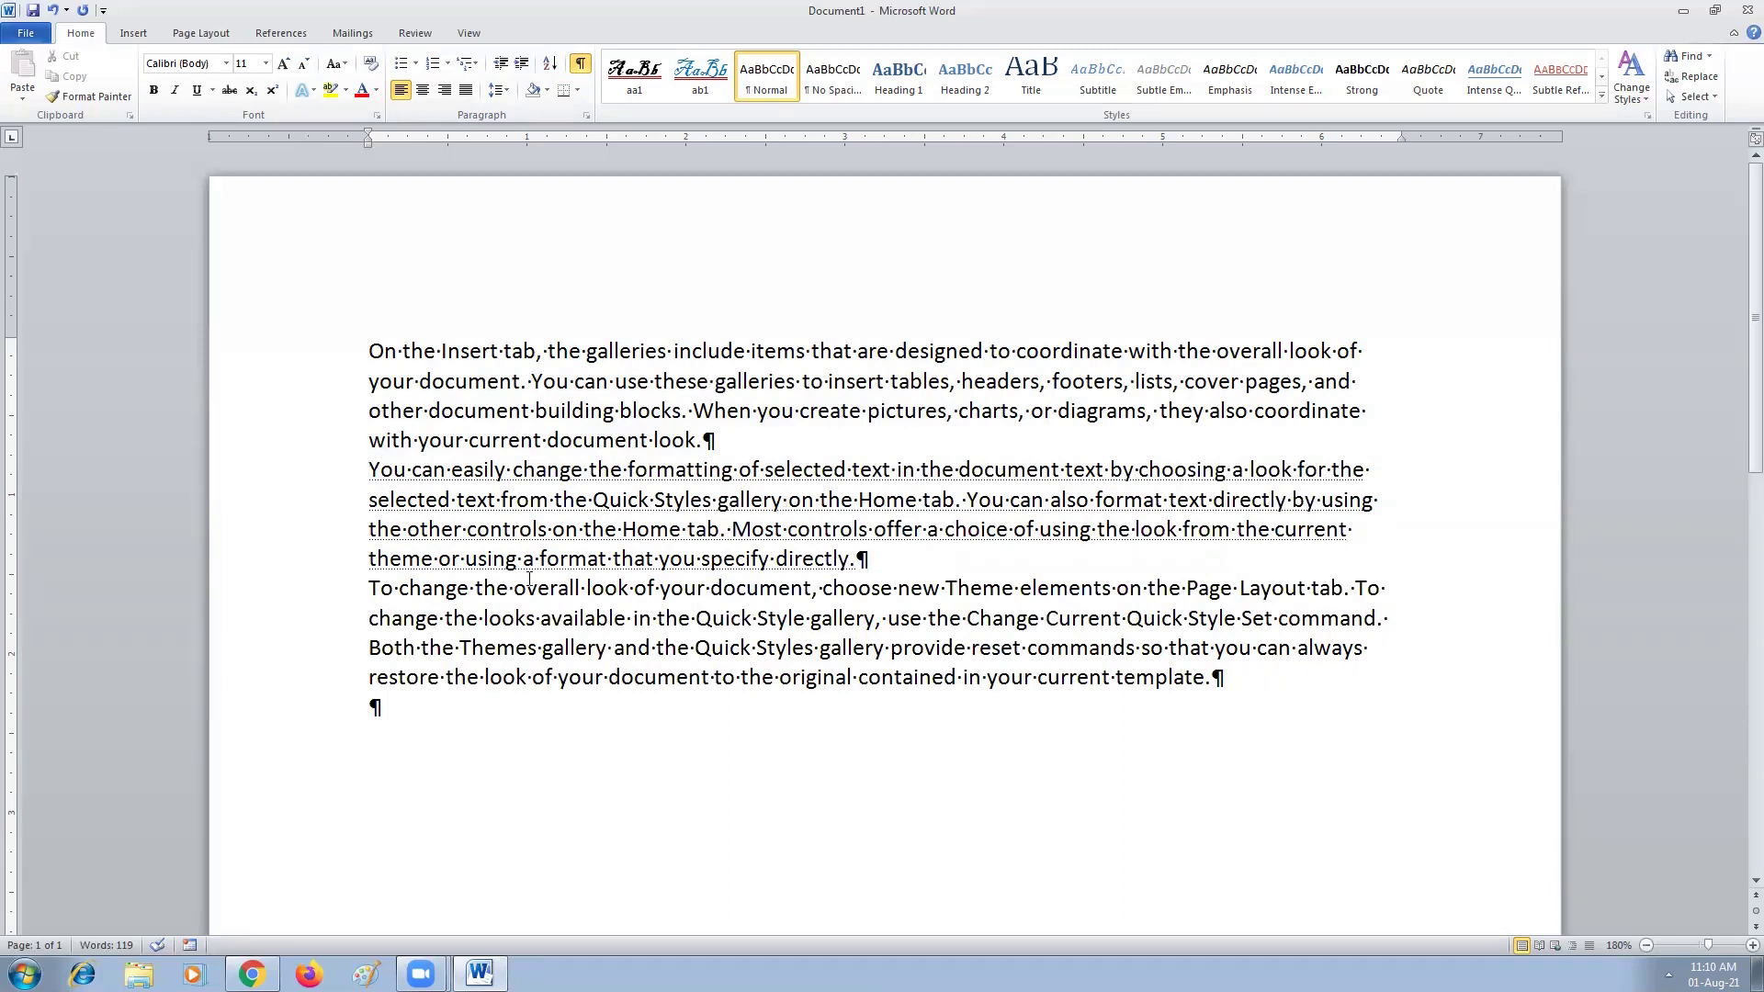
- Remove the Hidden effect from the second paragraph's text and turn off the display of formatting marks
shift+click(697, 529)
shift+click(829, 558)
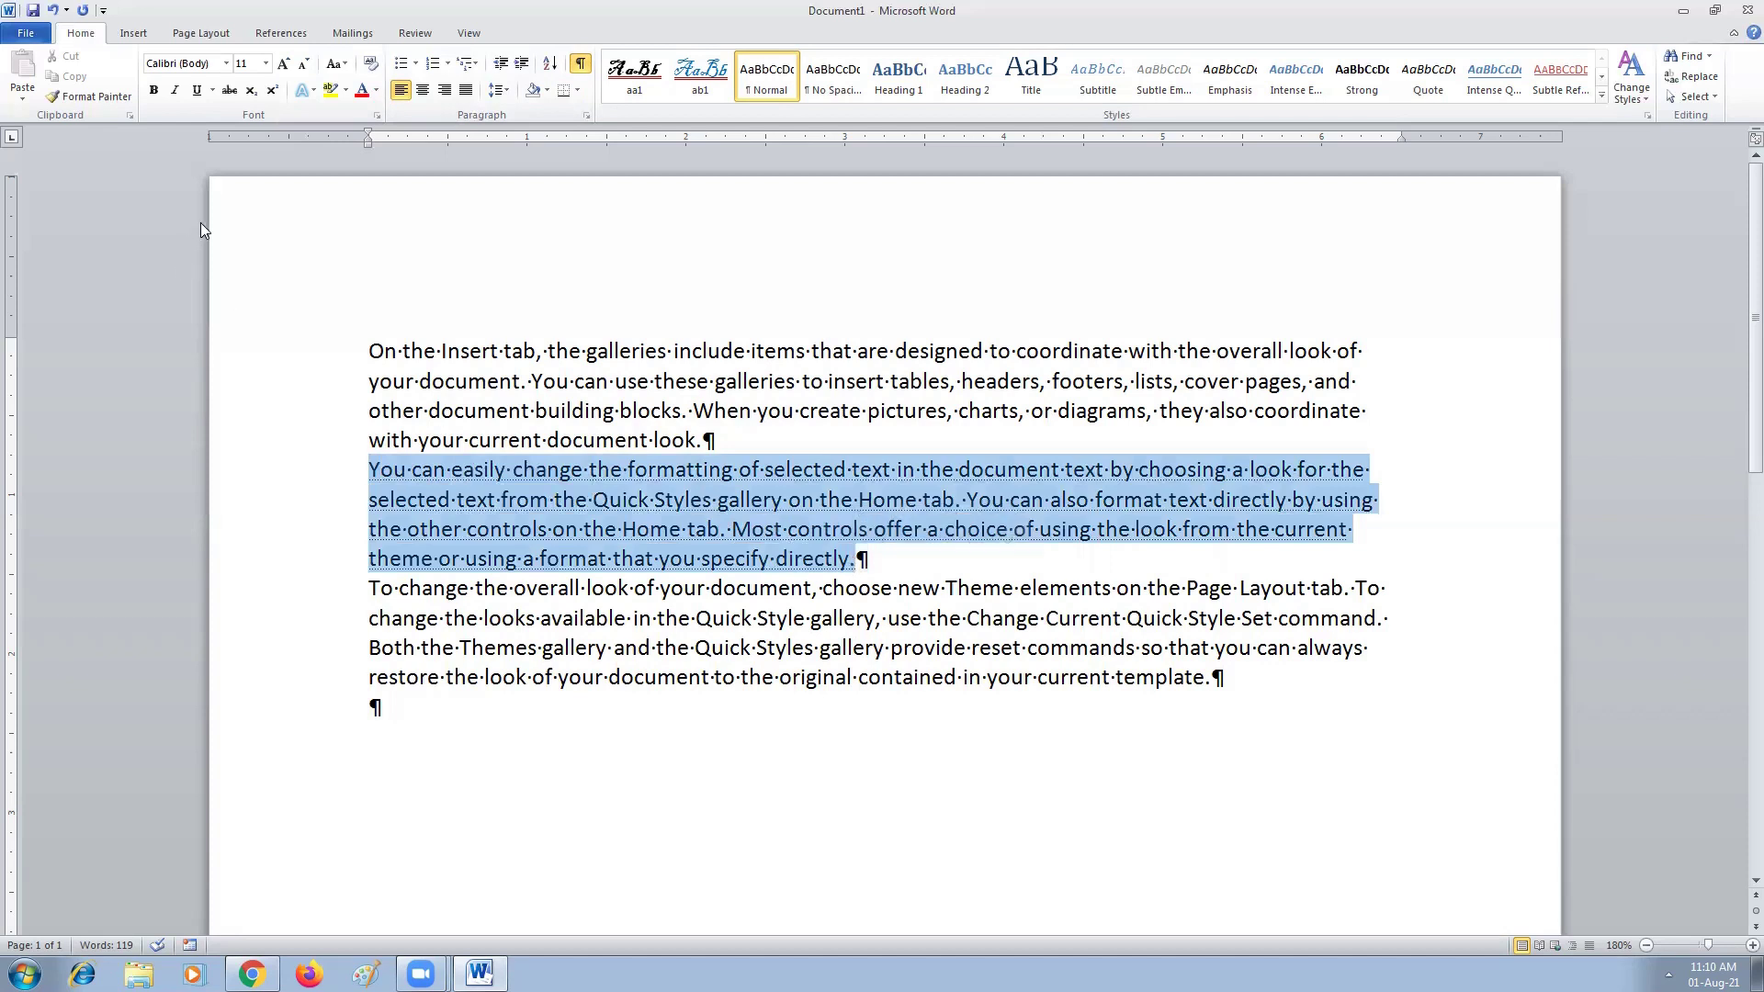
click(377, 115)
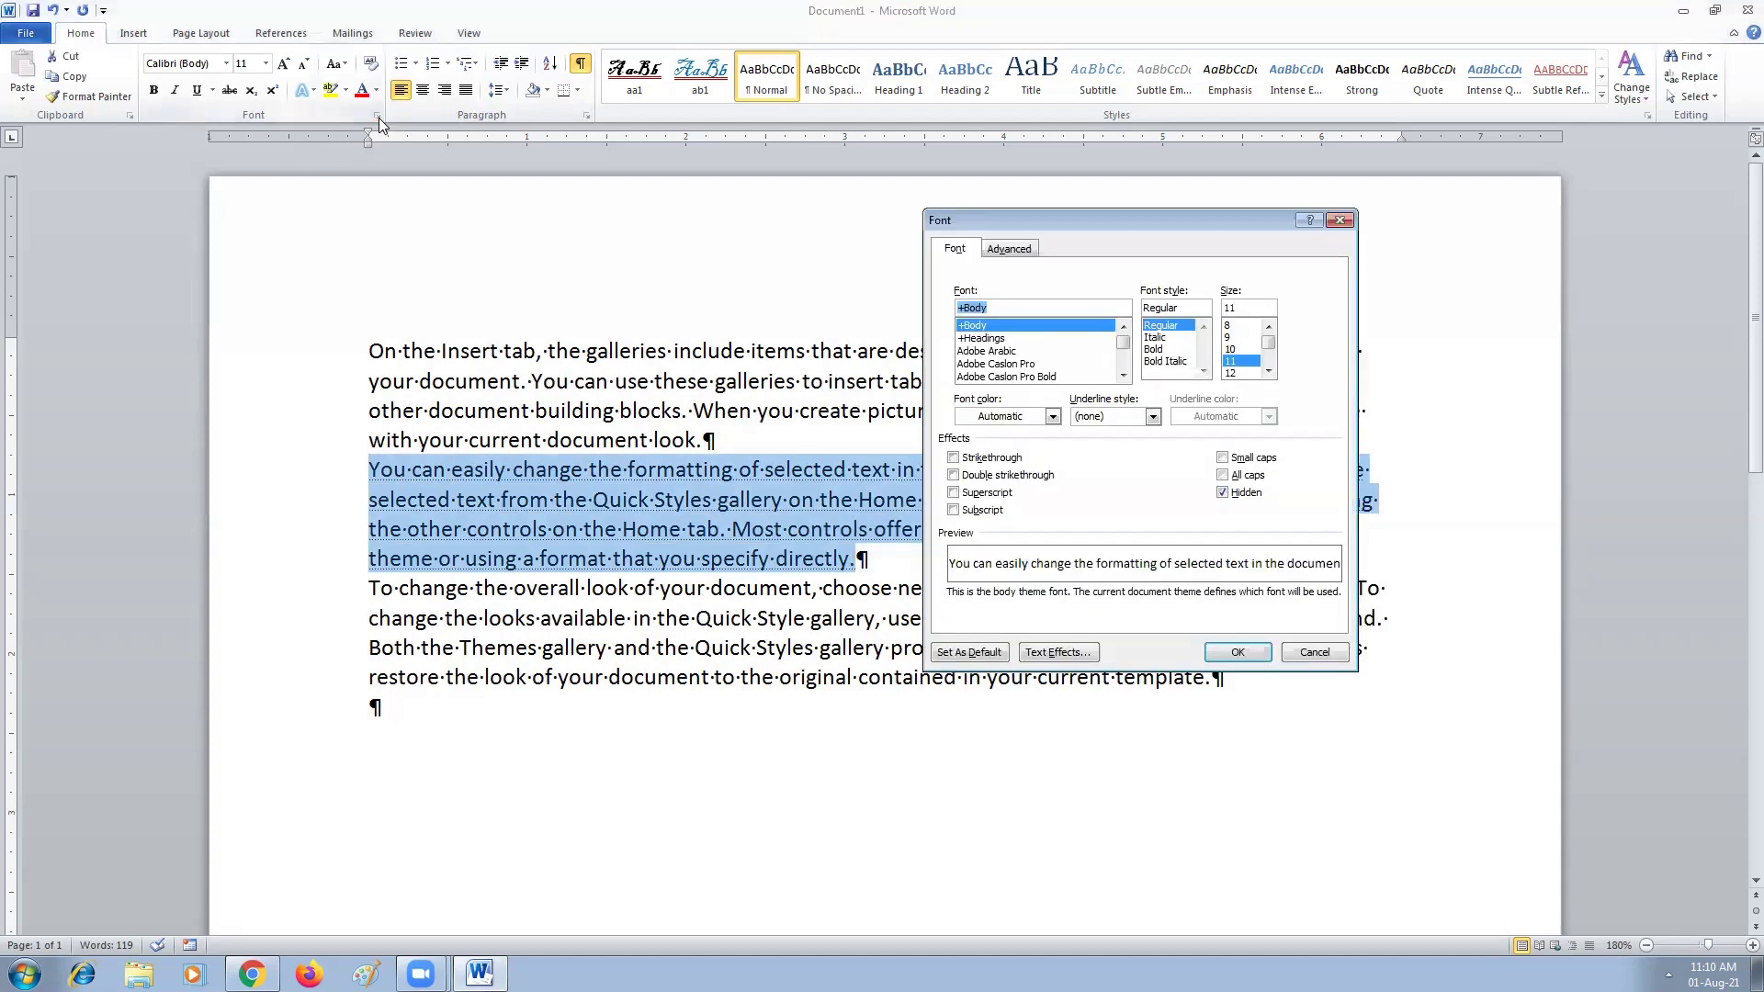
click(1223, 493)
click(1237, 653)
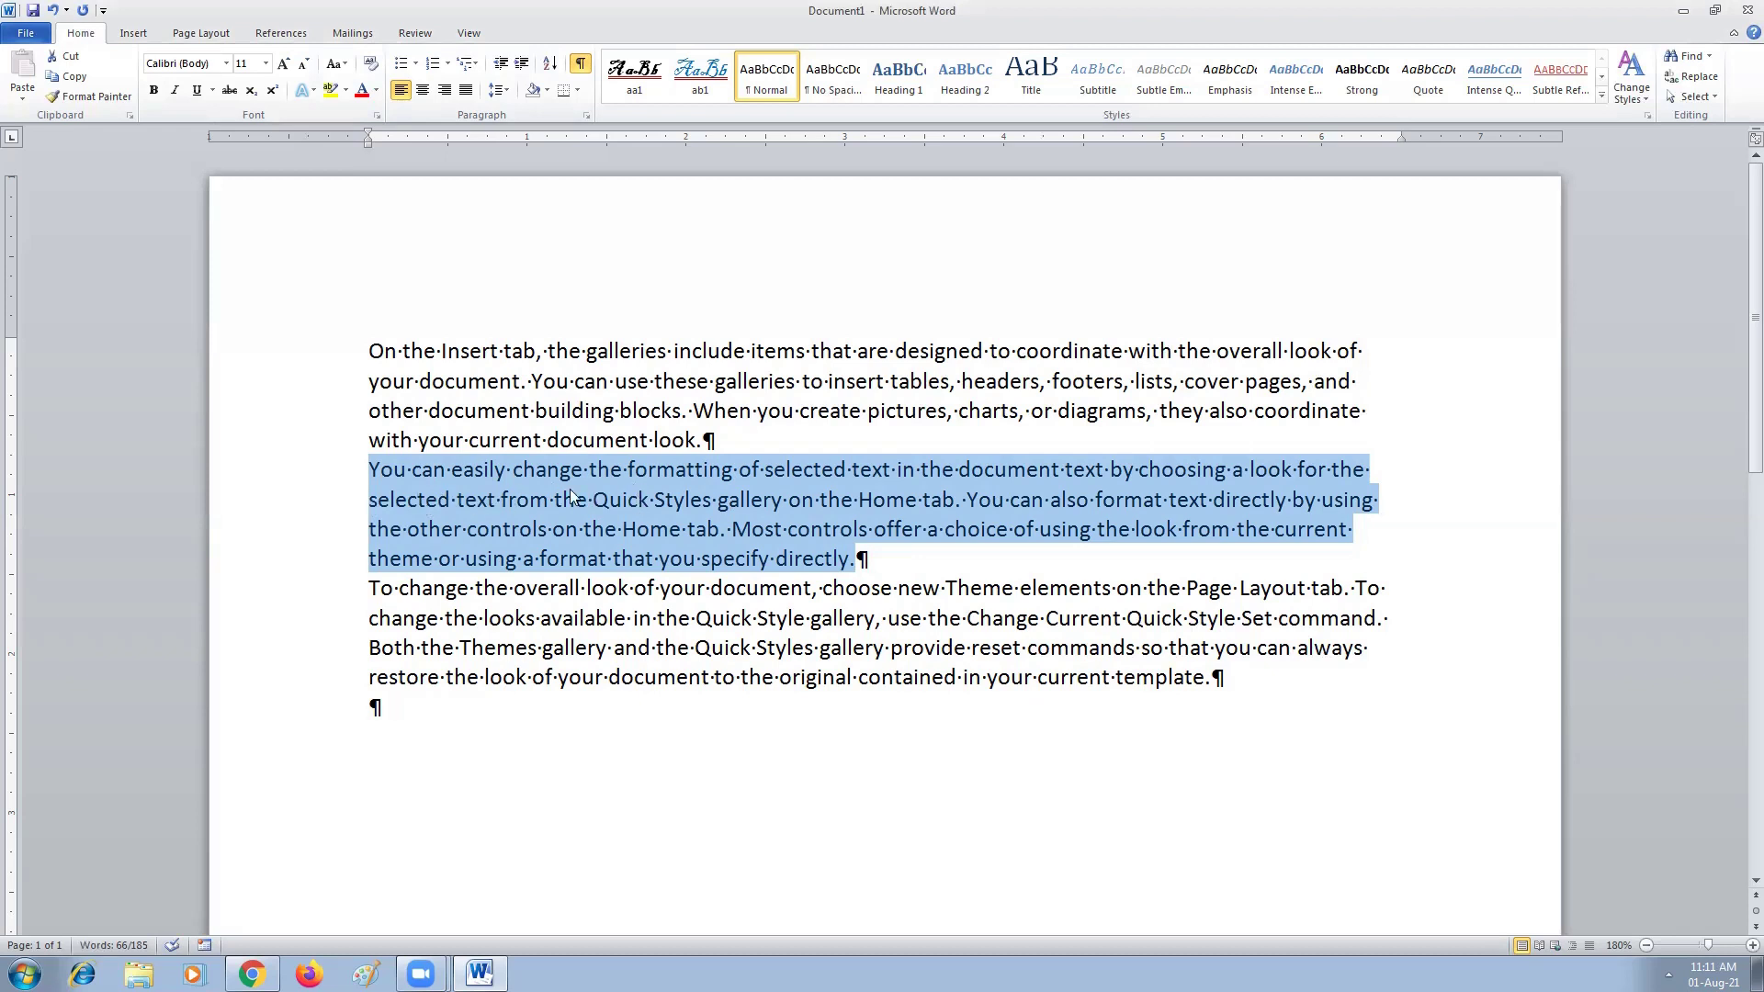
click(581, 66)
click(863, 556)
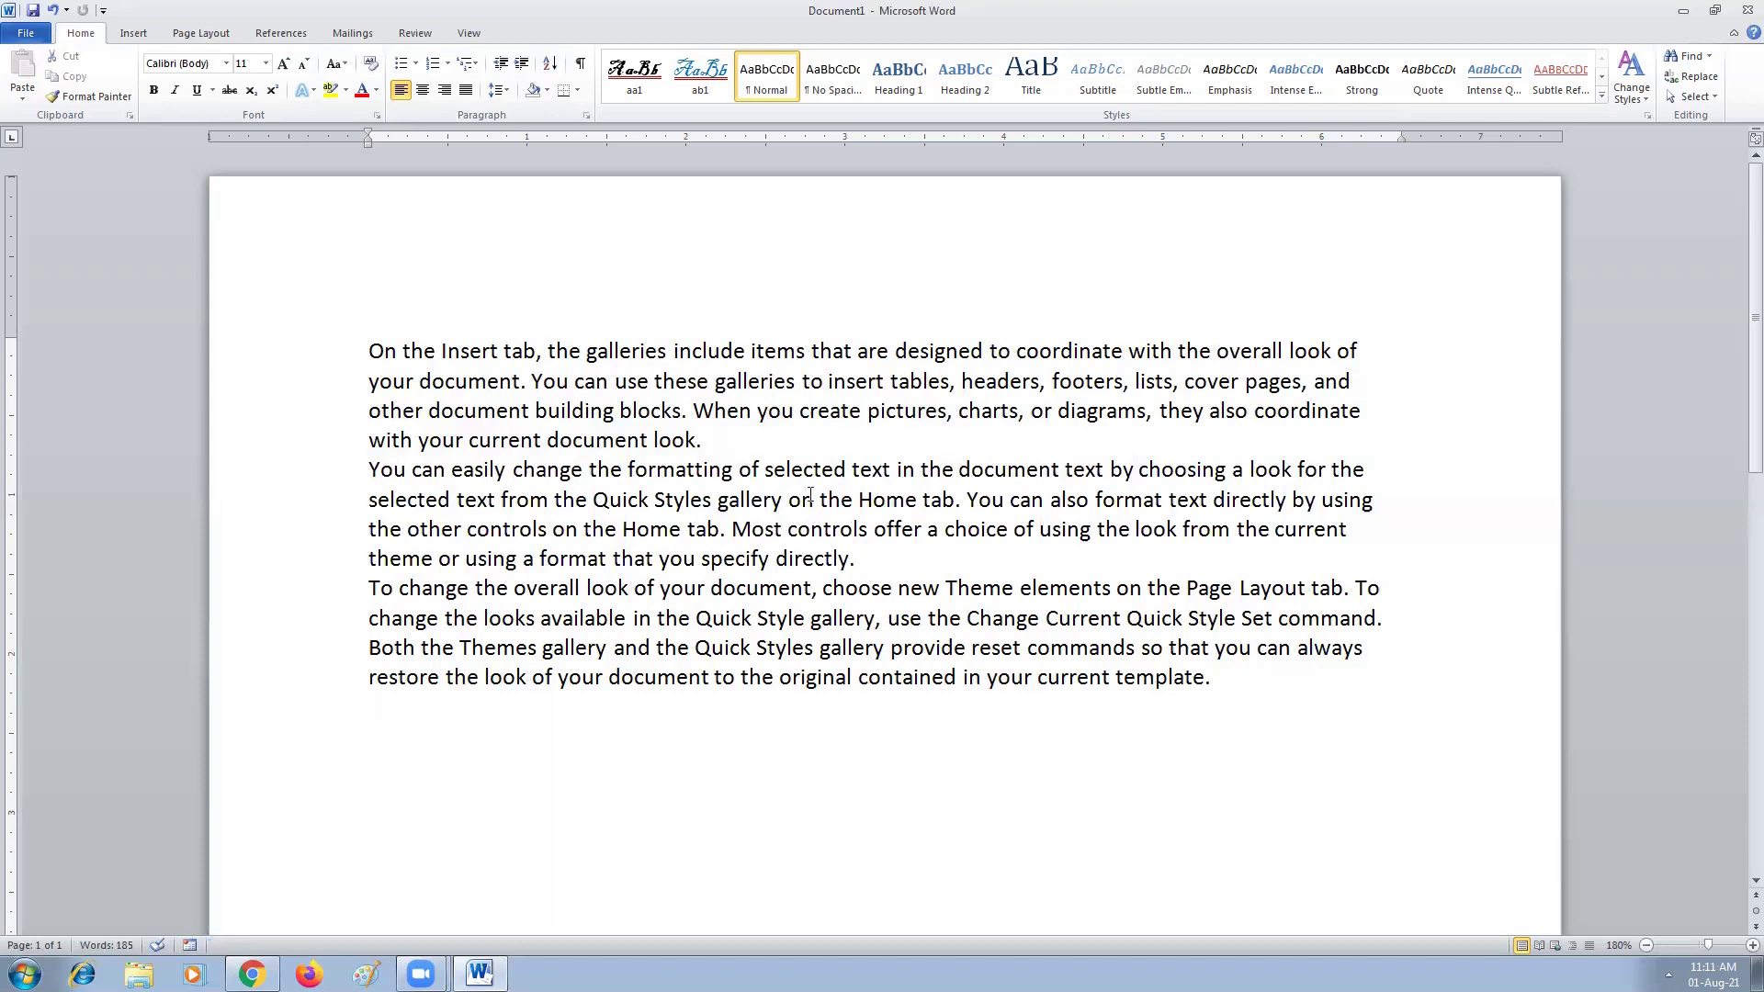
- Check the font effects at the start of the second paragraph without changing them
click(364, 464)
click(376, 115)
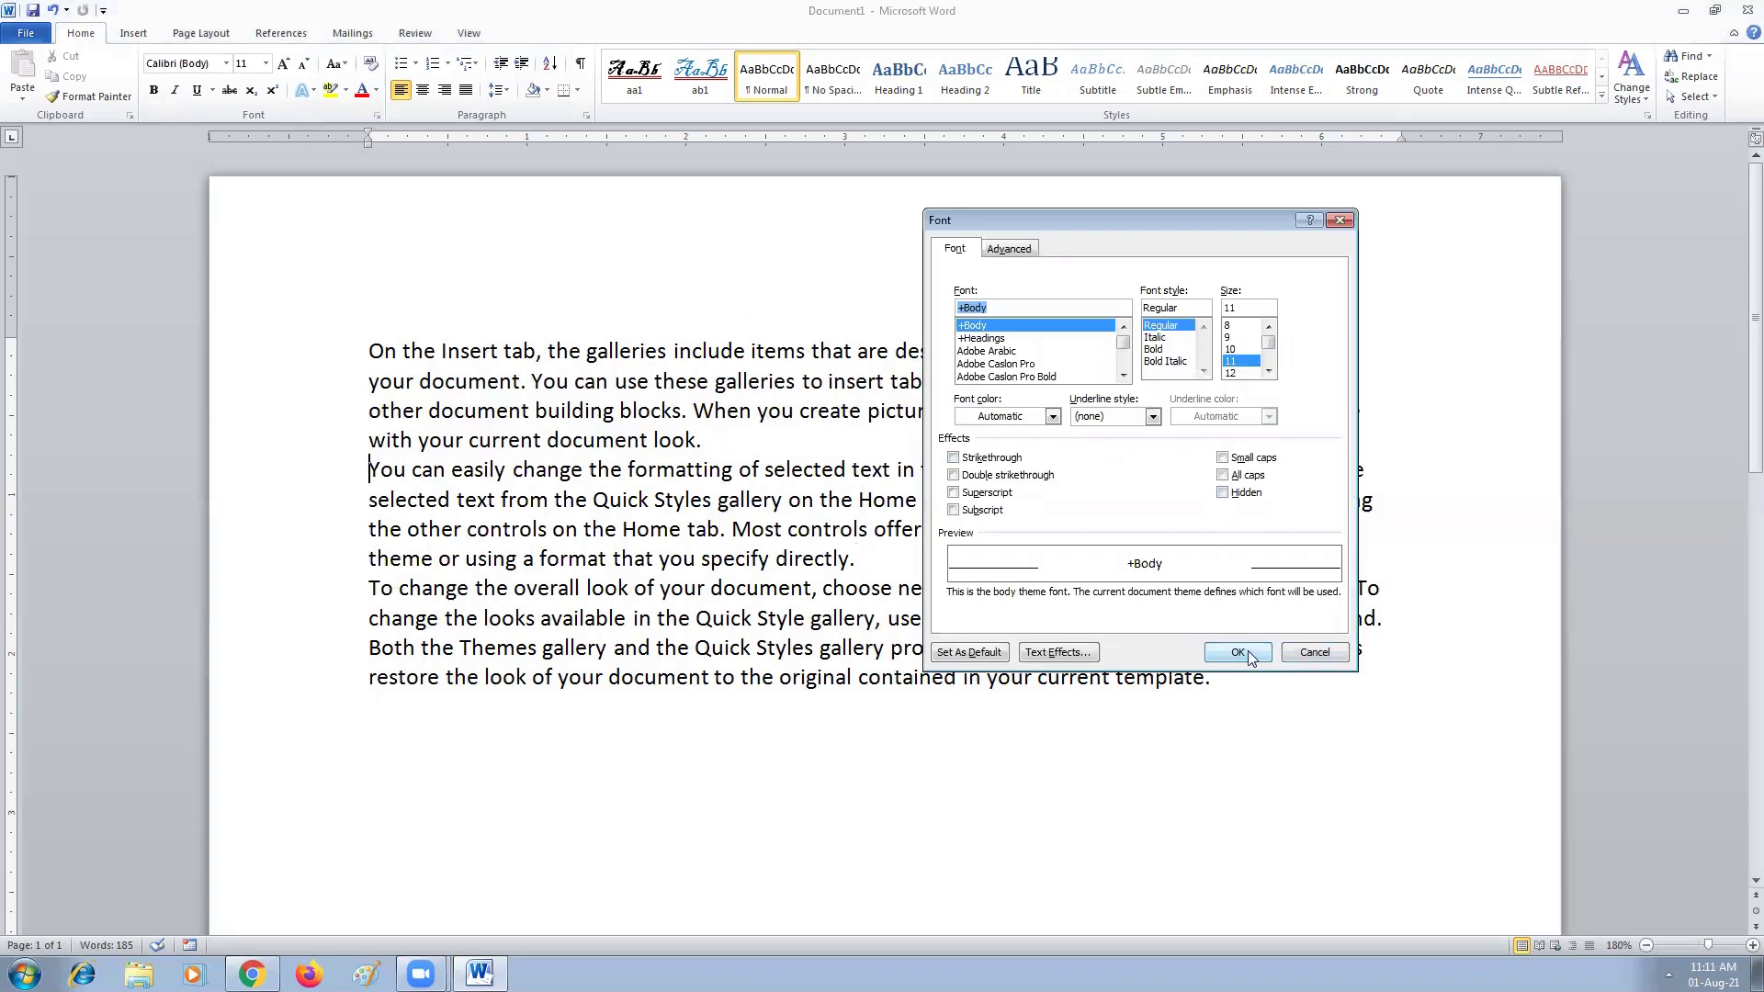
click(1302, 654)
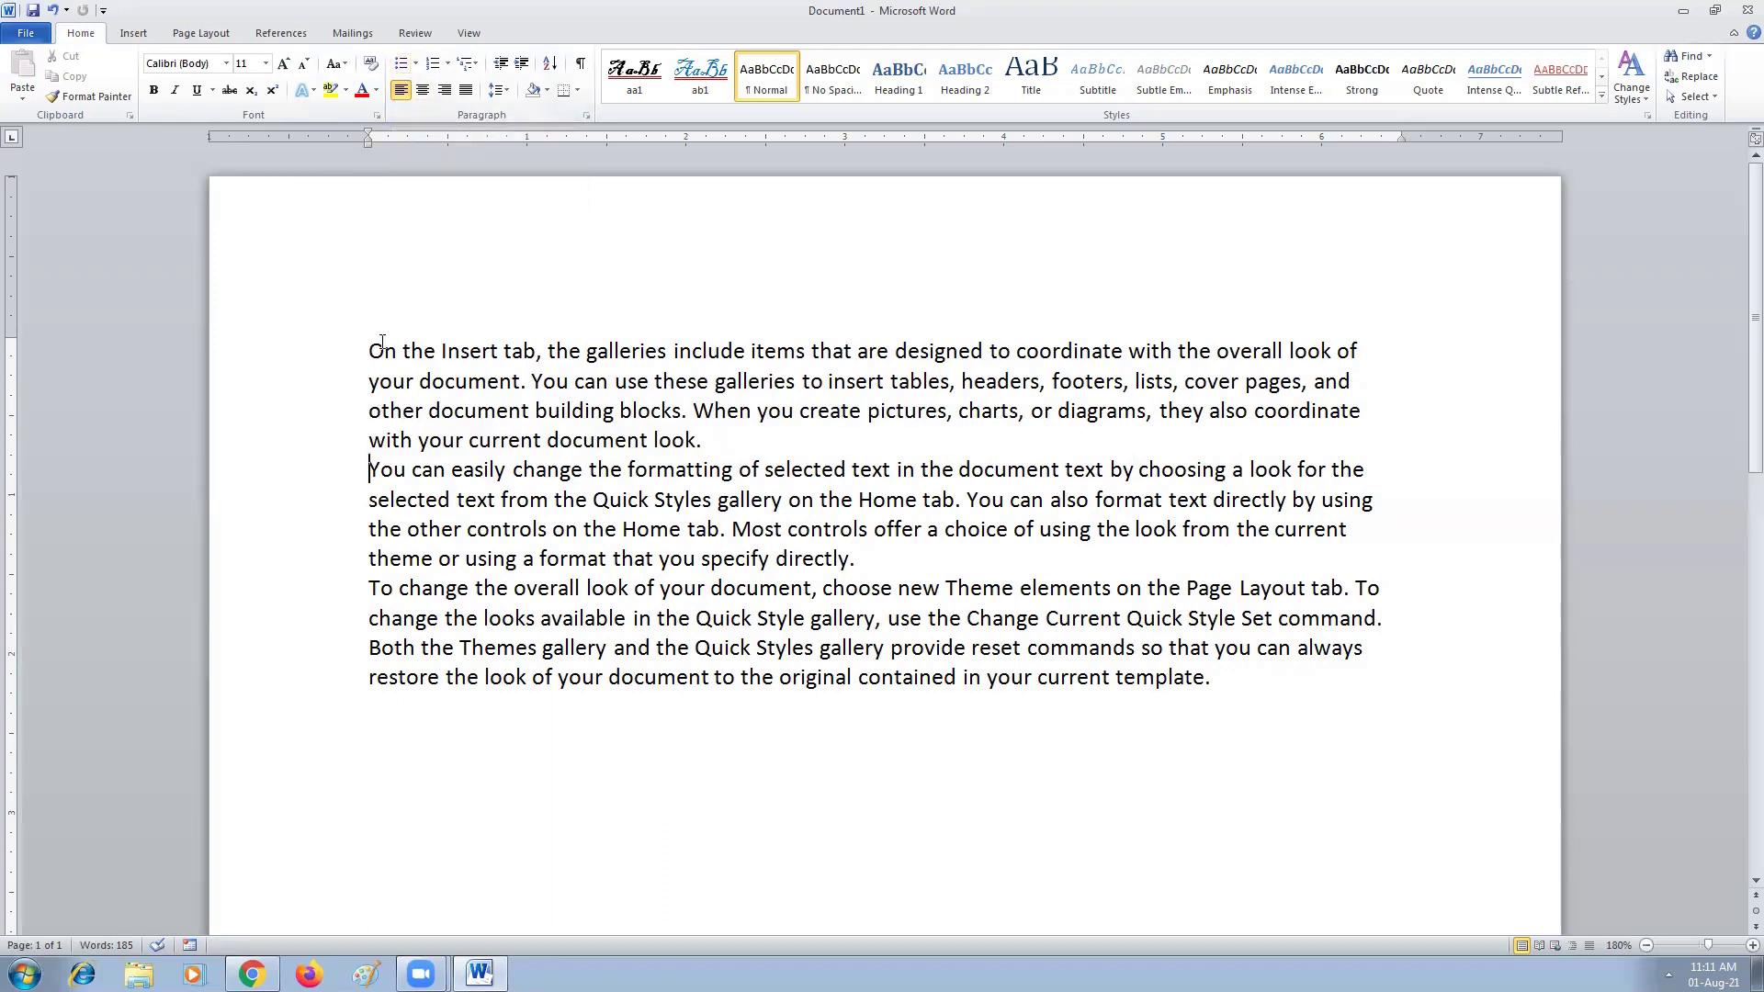
- Apply the arrowhead bullet from the bullet library to all three paragraphs
drag(371, 347, 1188, 691)
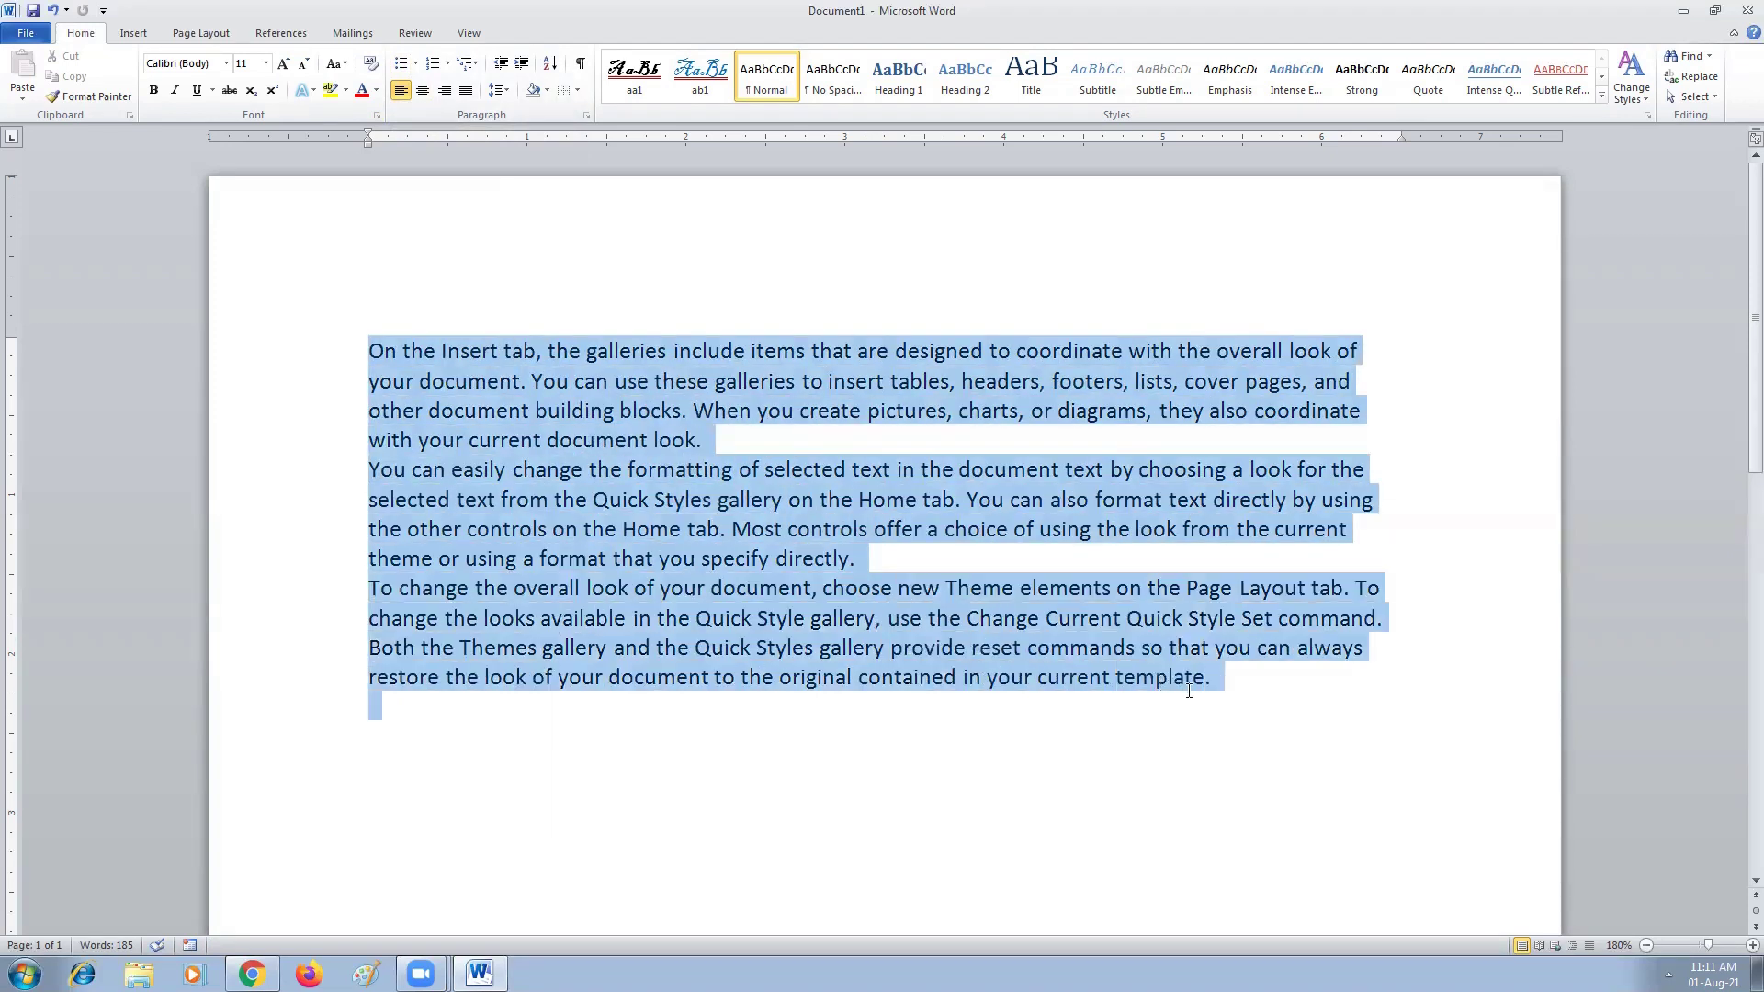
click(416, 64)
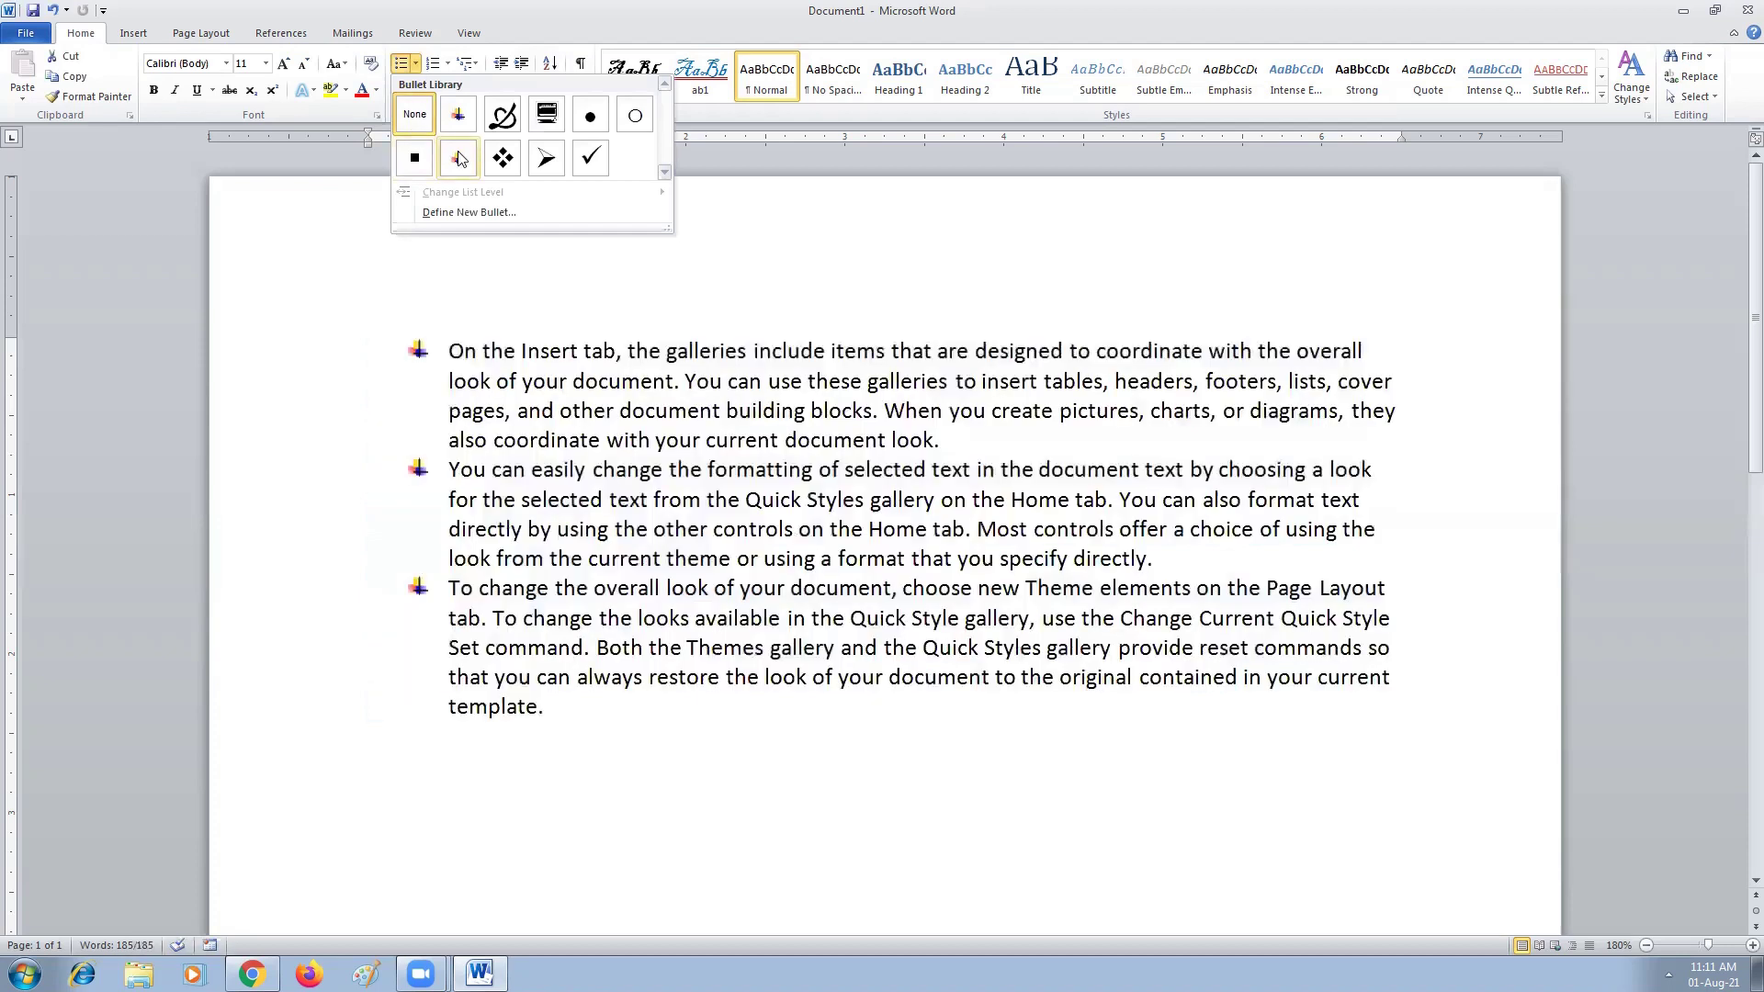
click(548, 164)
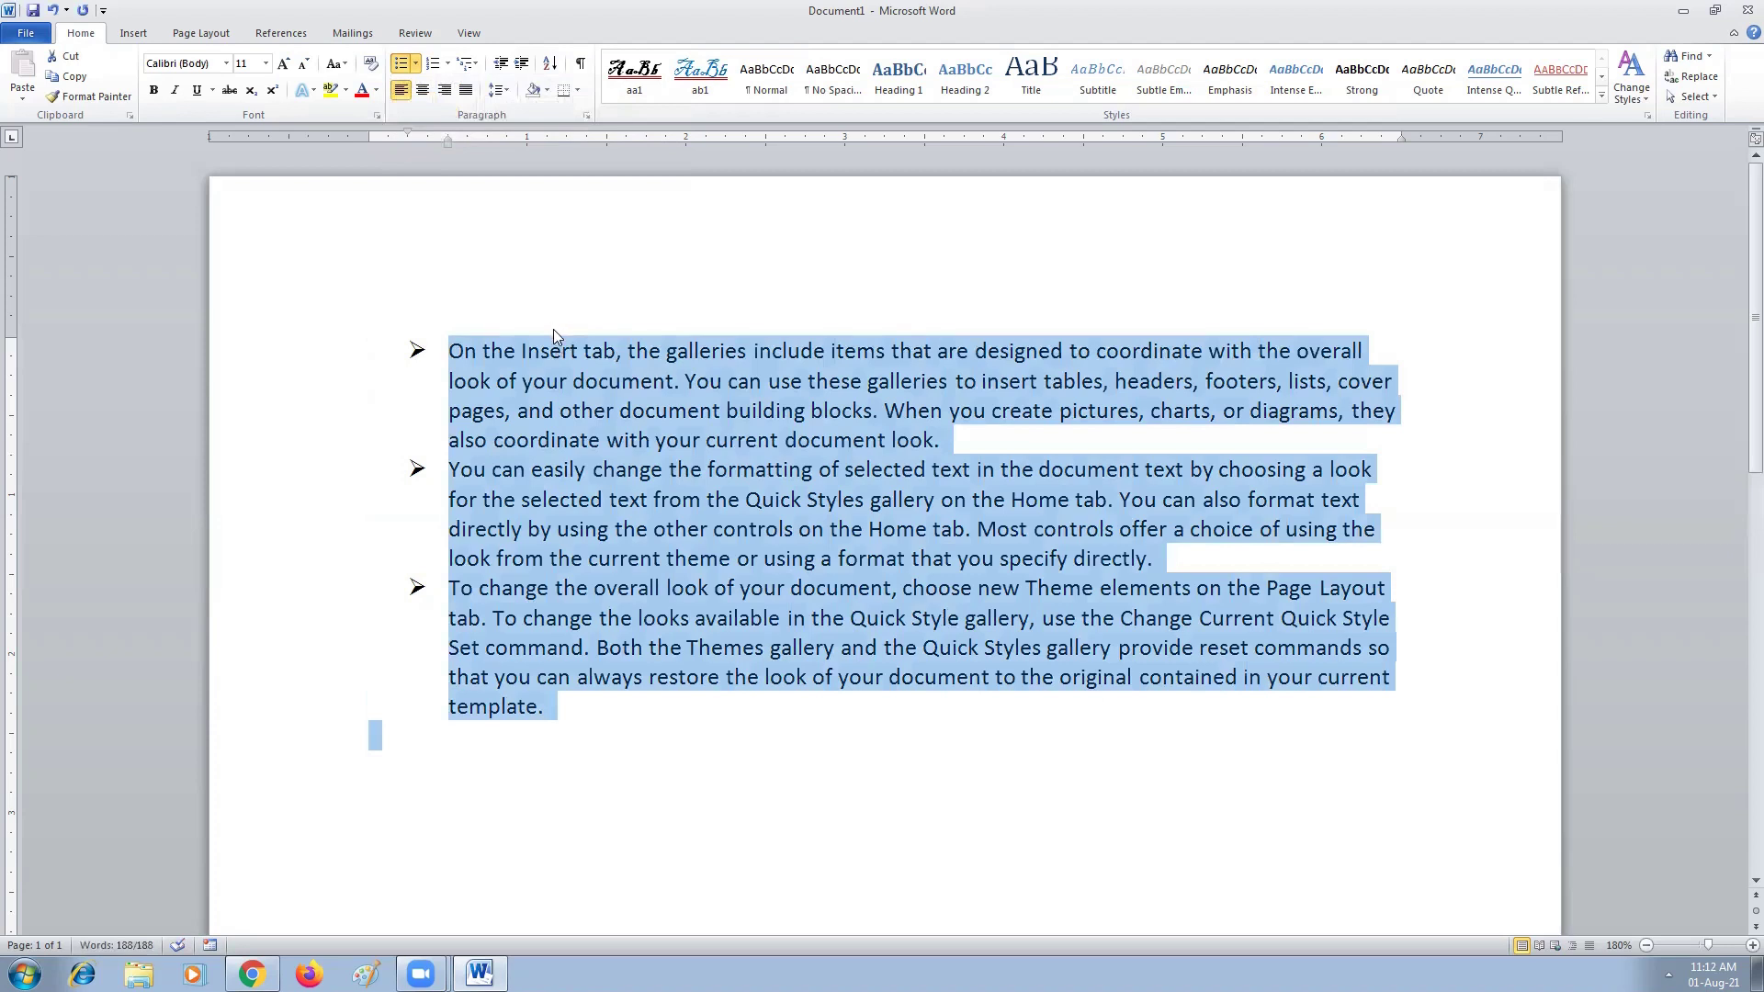
click(947, 444)
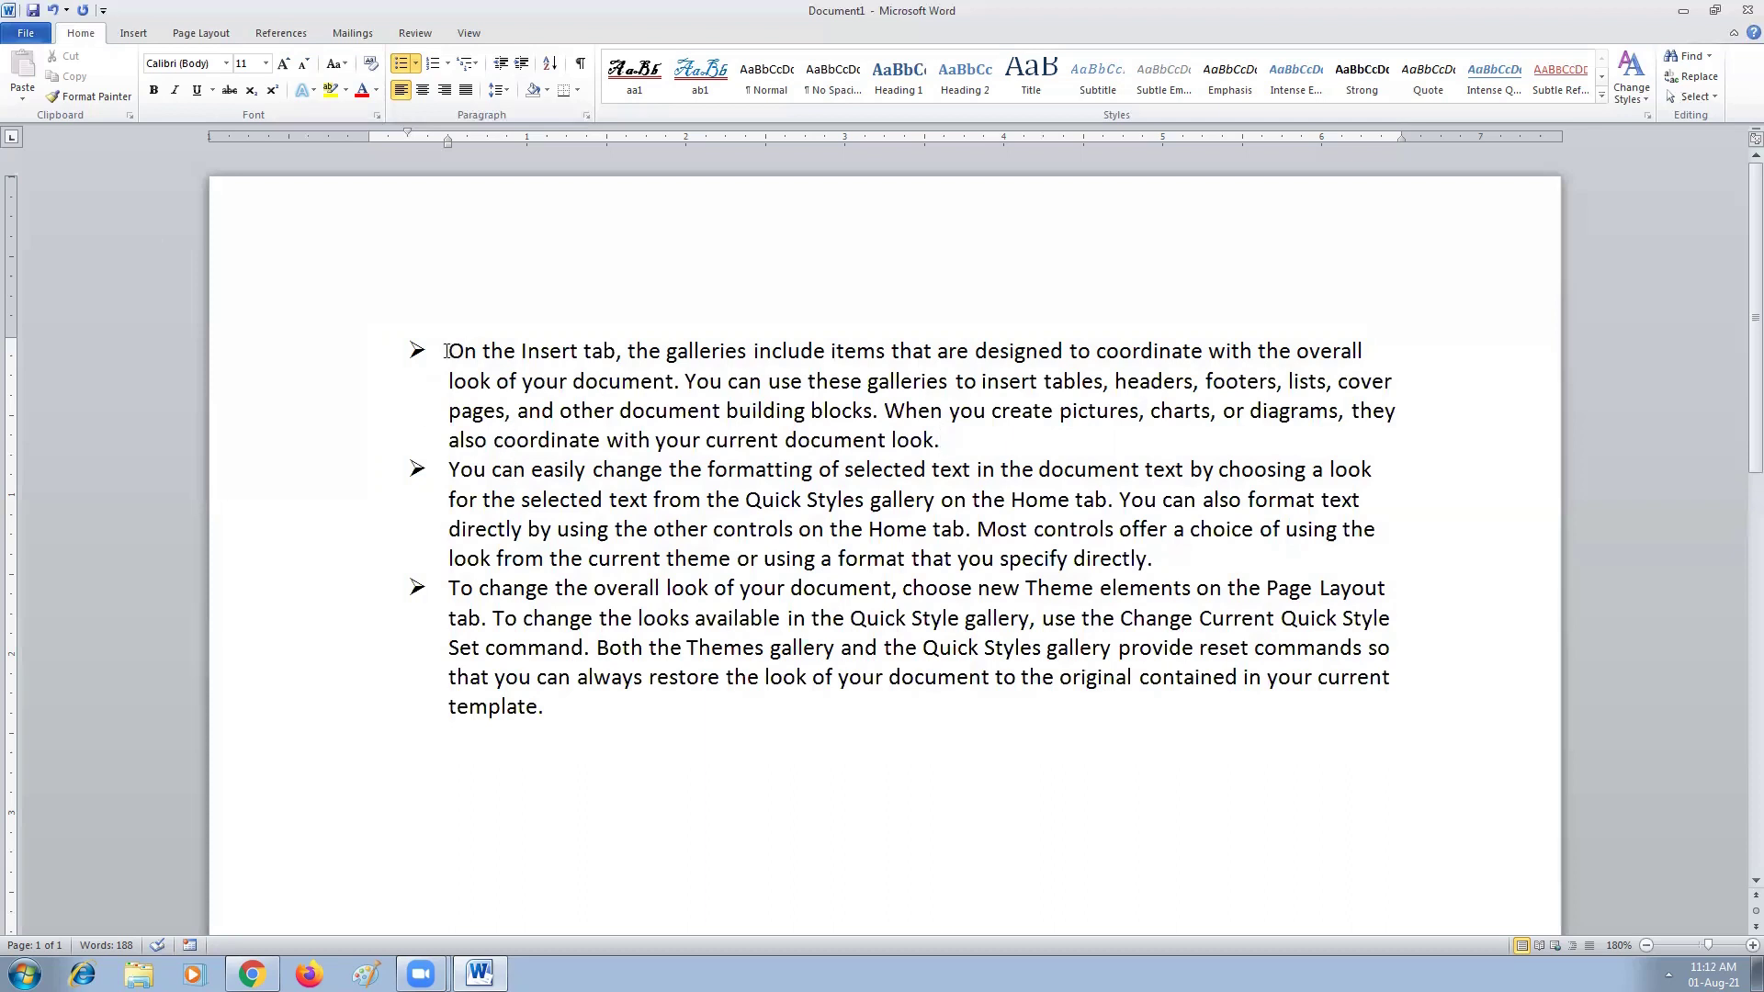
- Define a new bullet from the Webdings symbol with character code 200 and apply it to the three-paragraph list
click(415, 64)
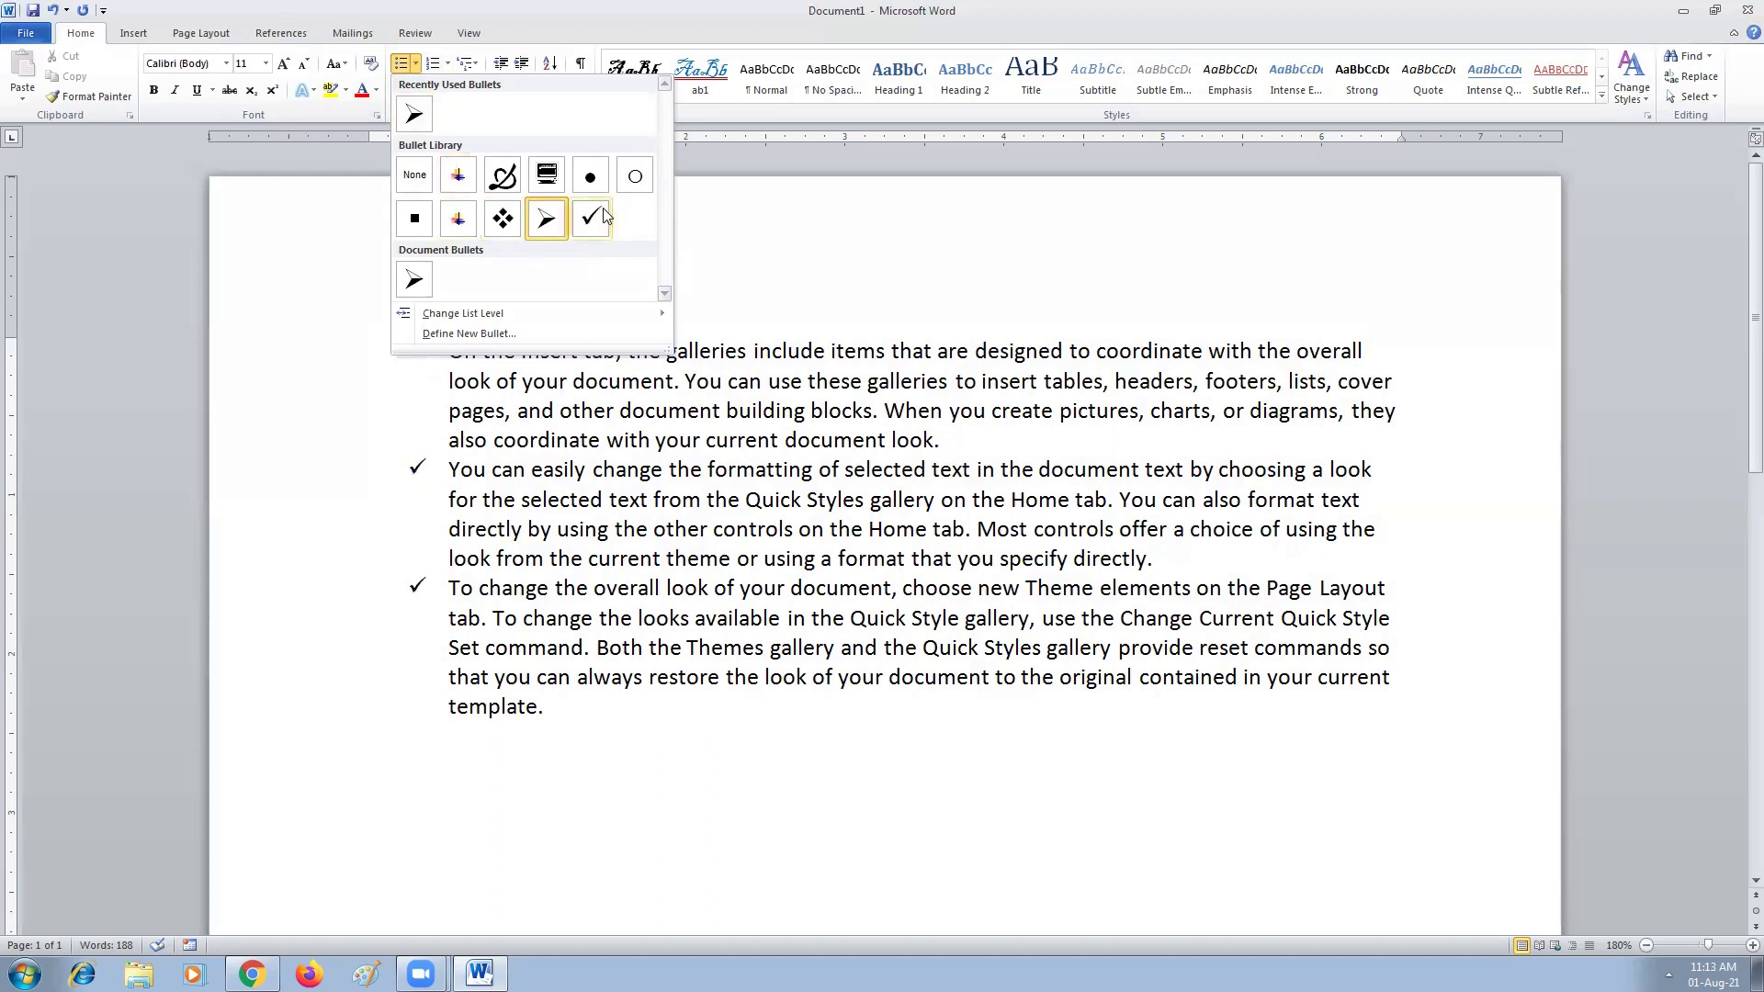
click(496, 334)
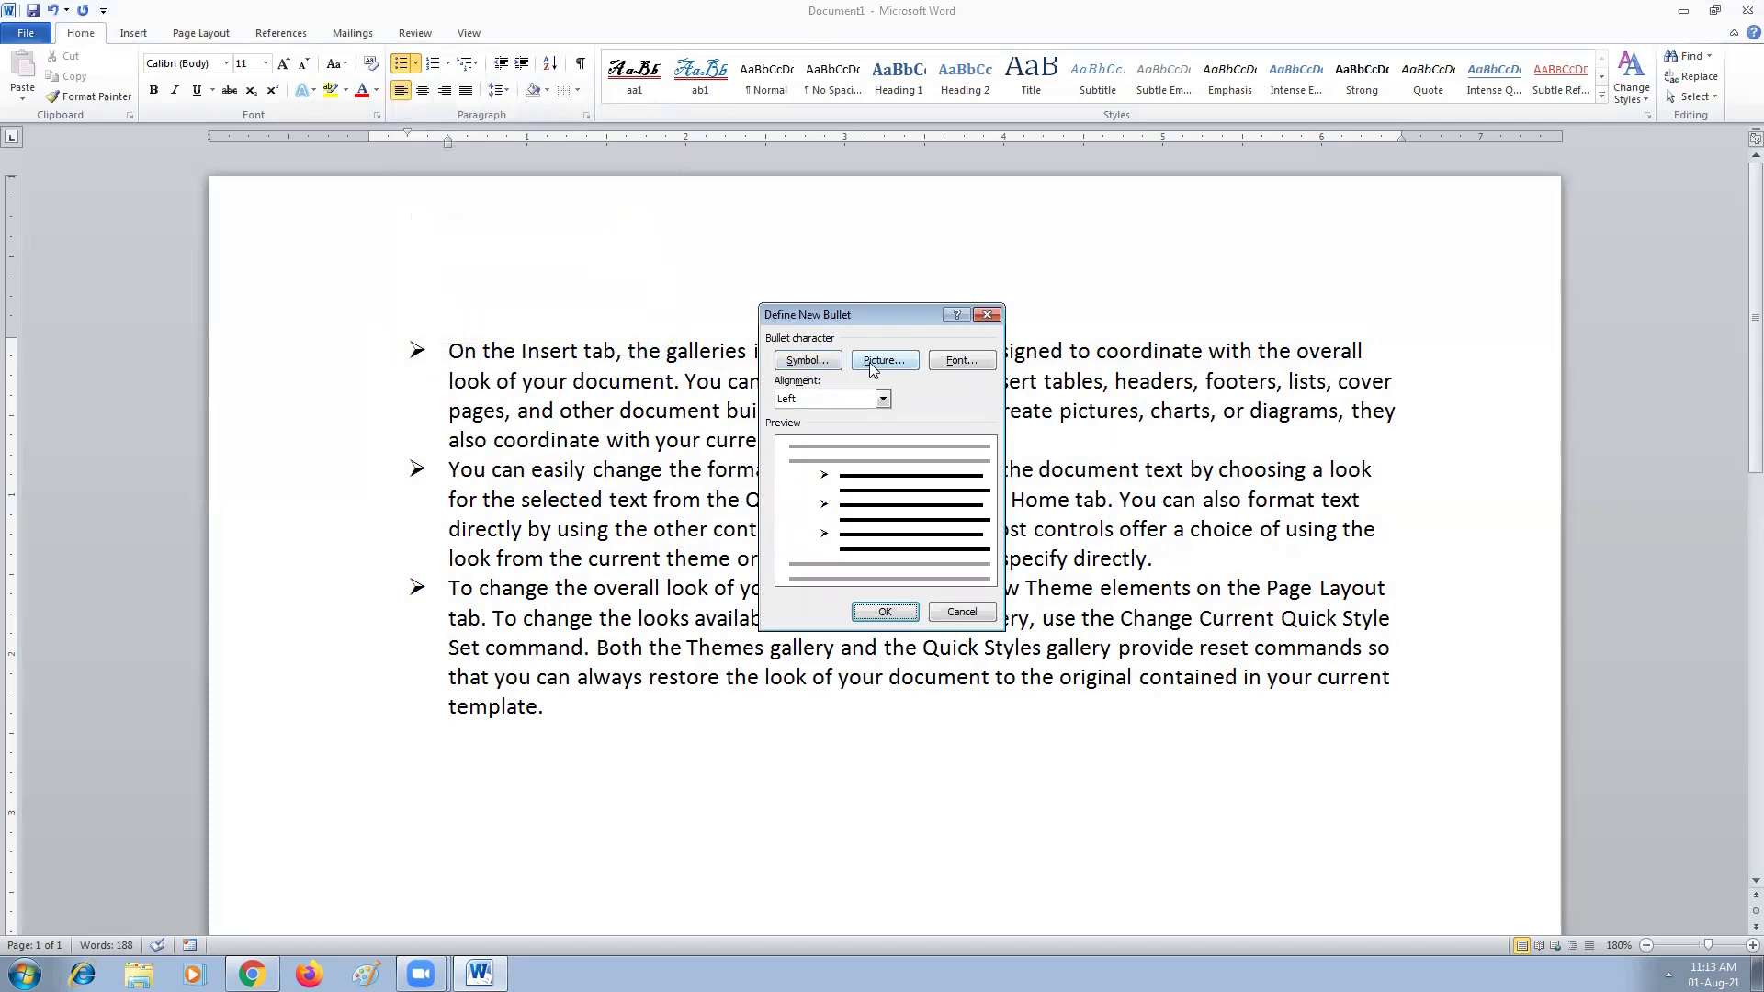
click(815, 363)
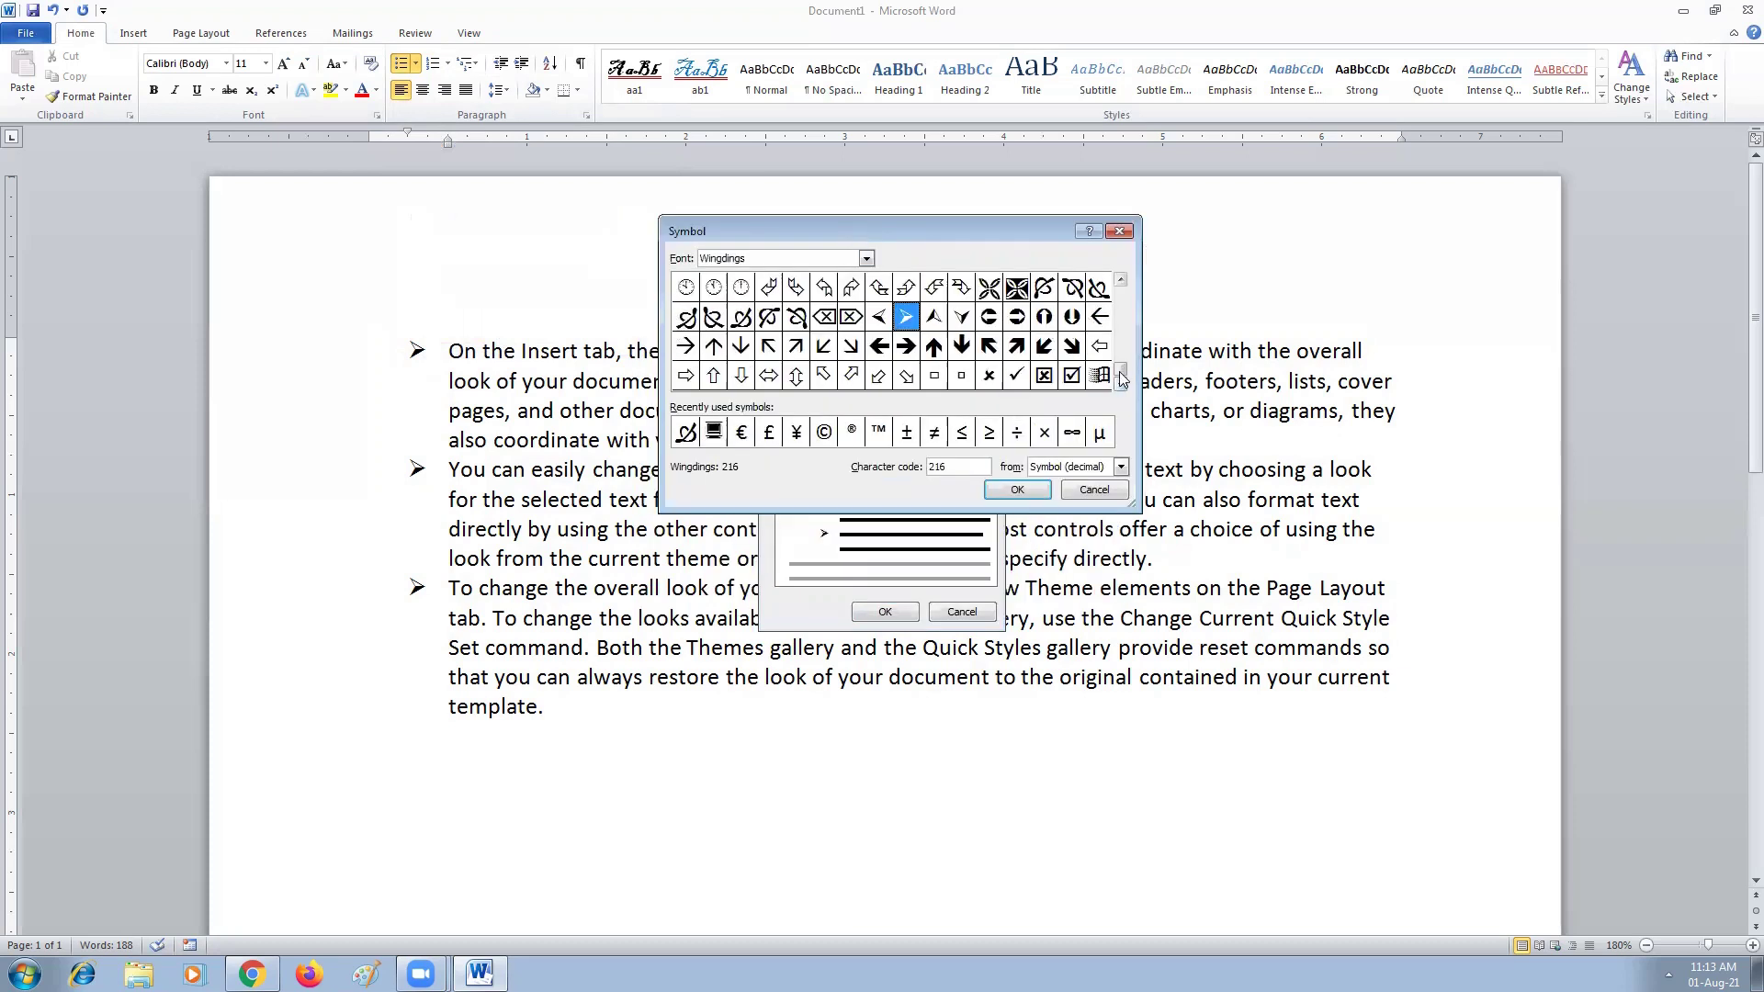
click(866, 260)
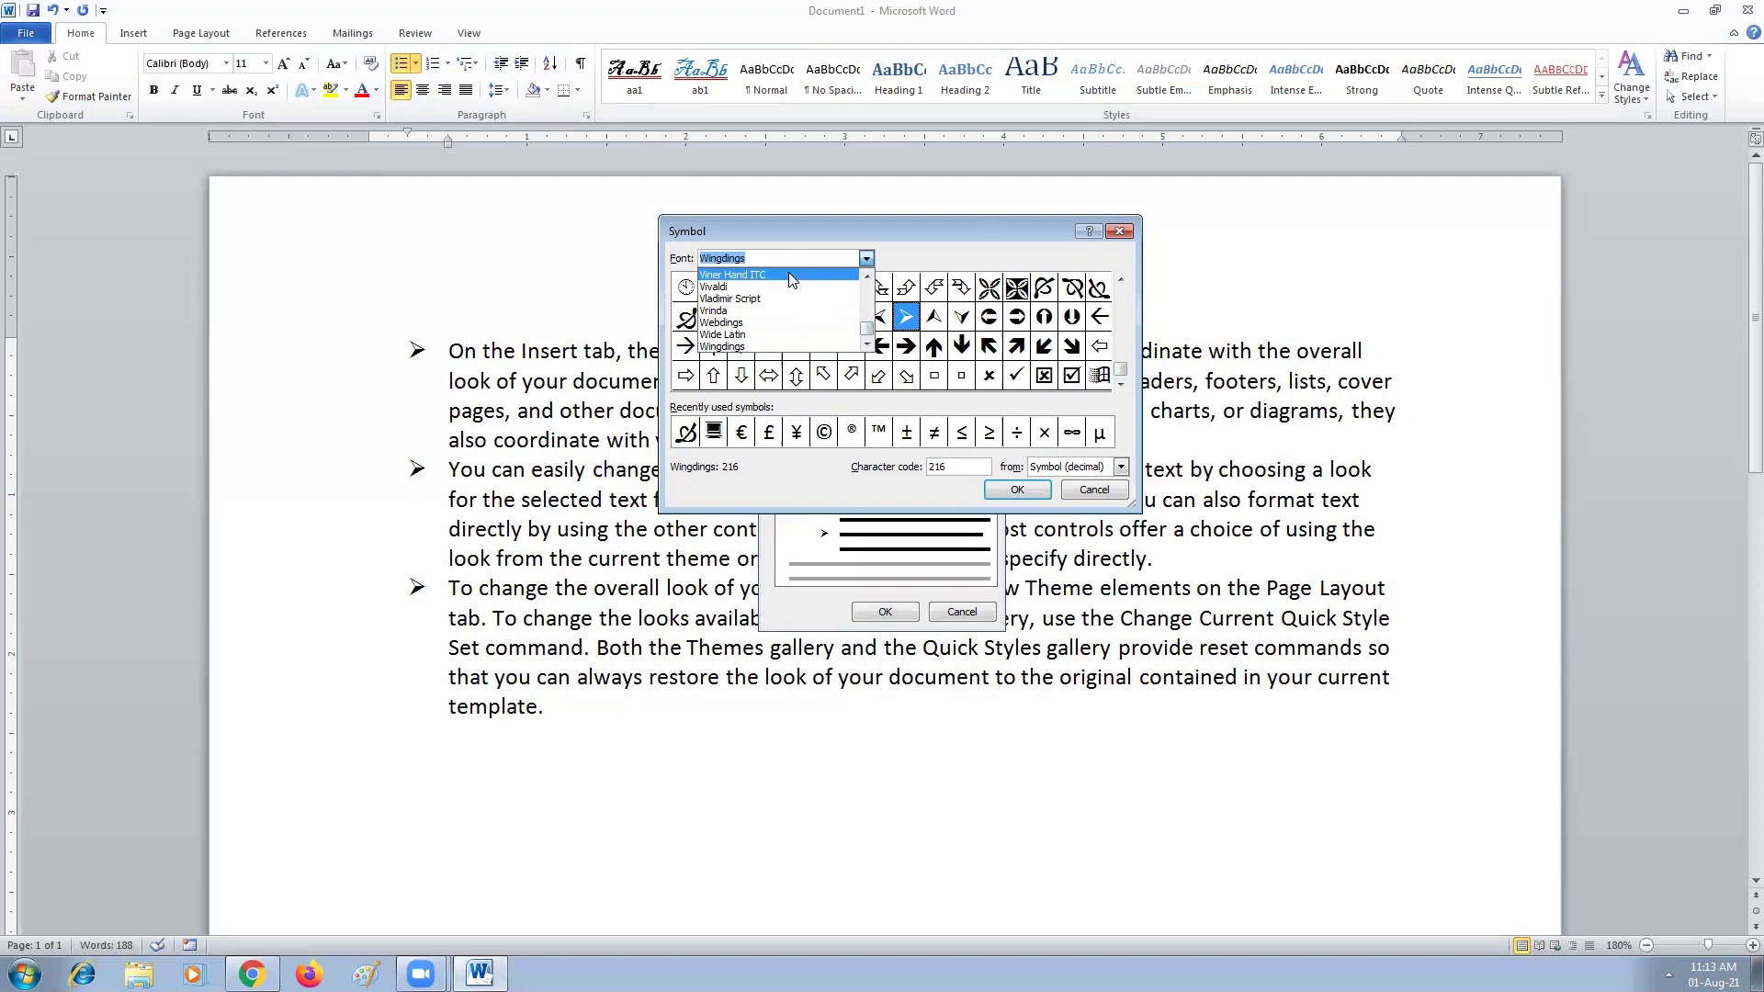
click(902, 252)
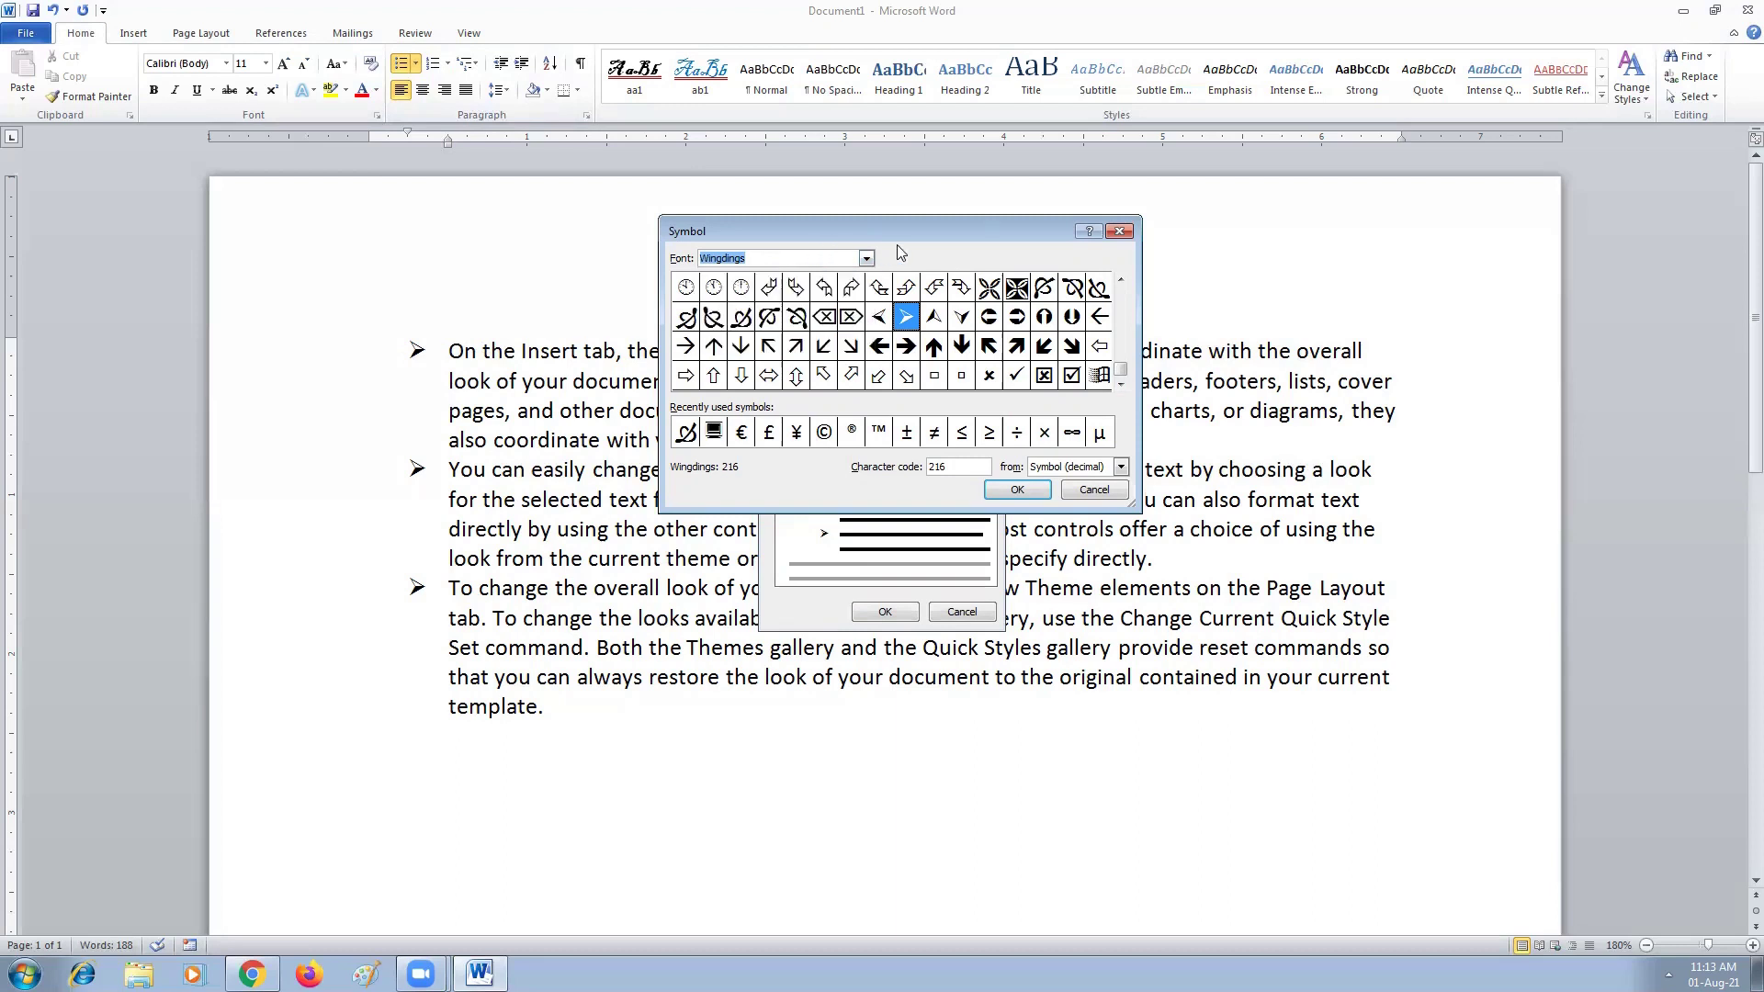
click(867, 260)
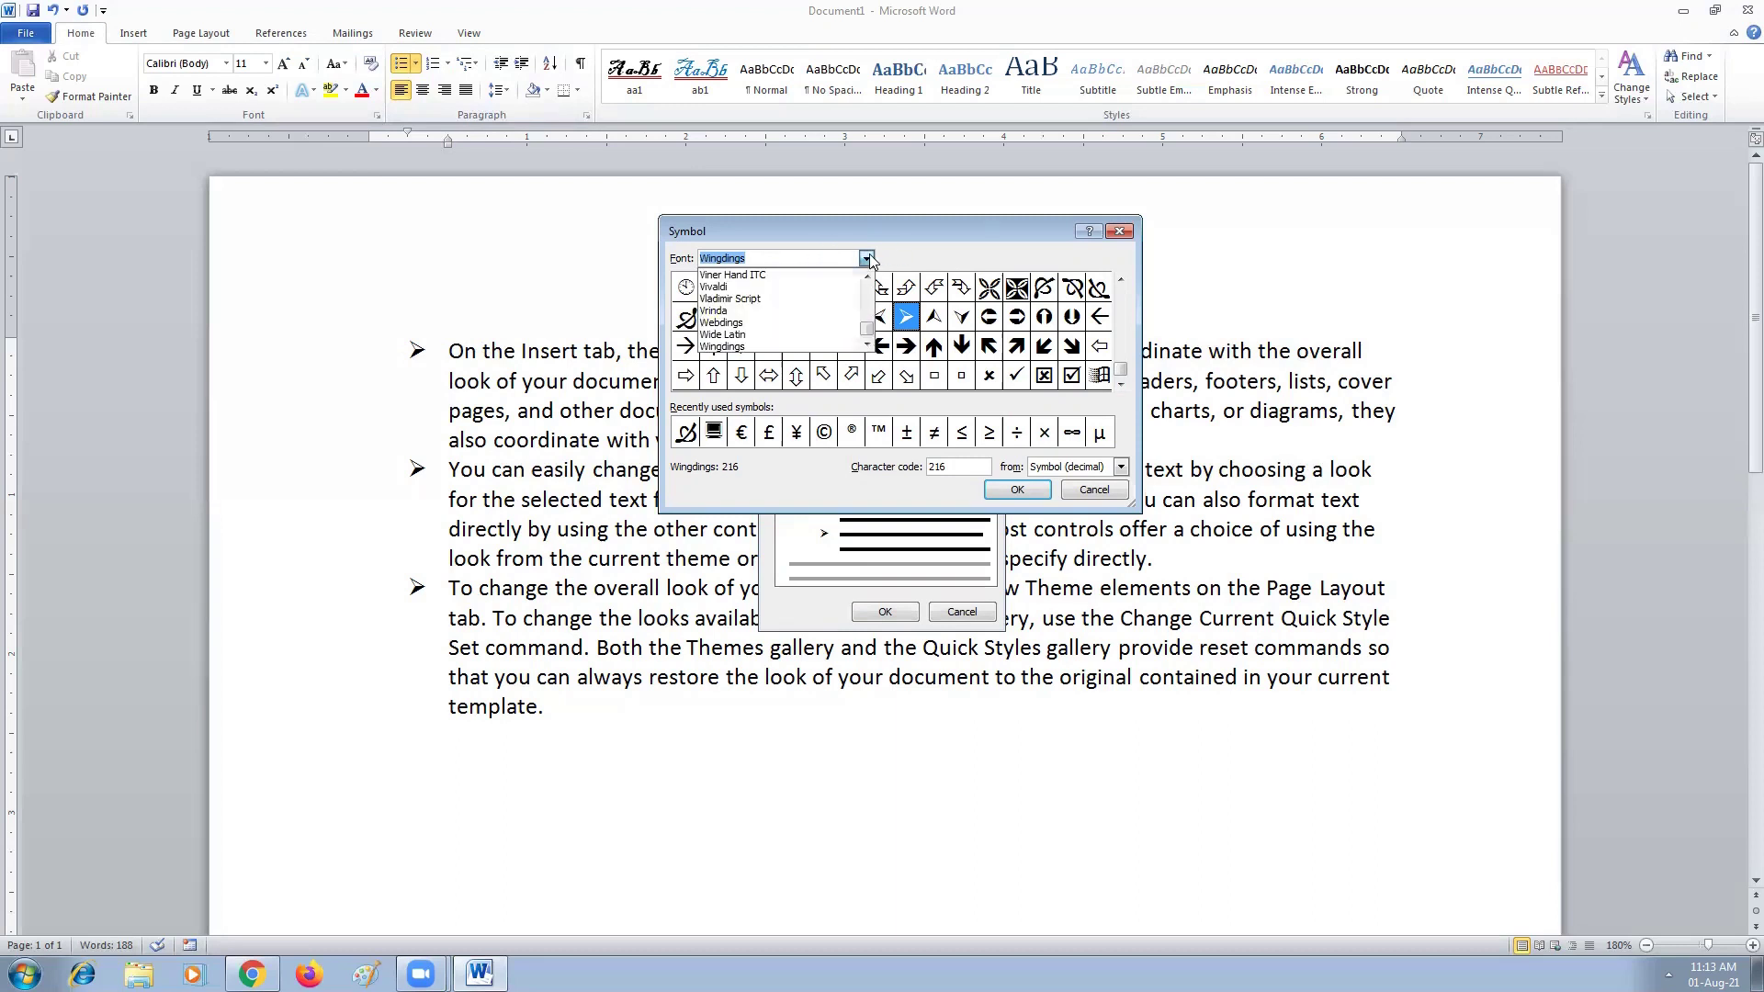
click(761, 326)
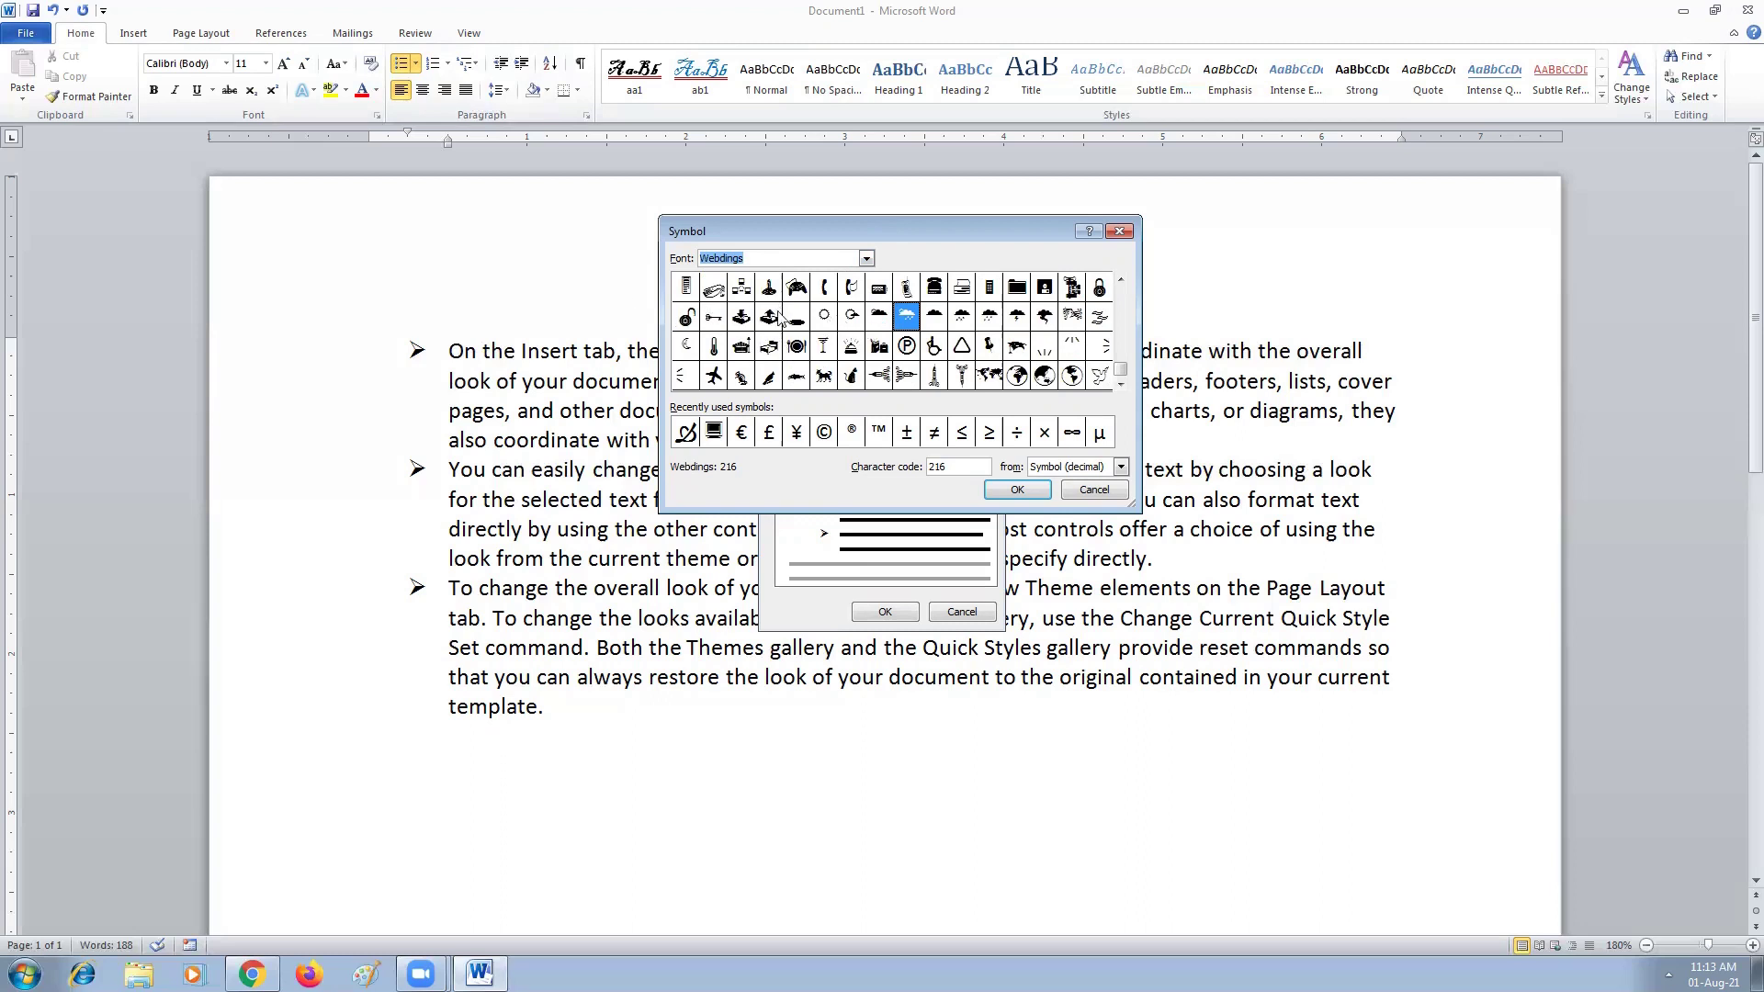
click(936, 290)
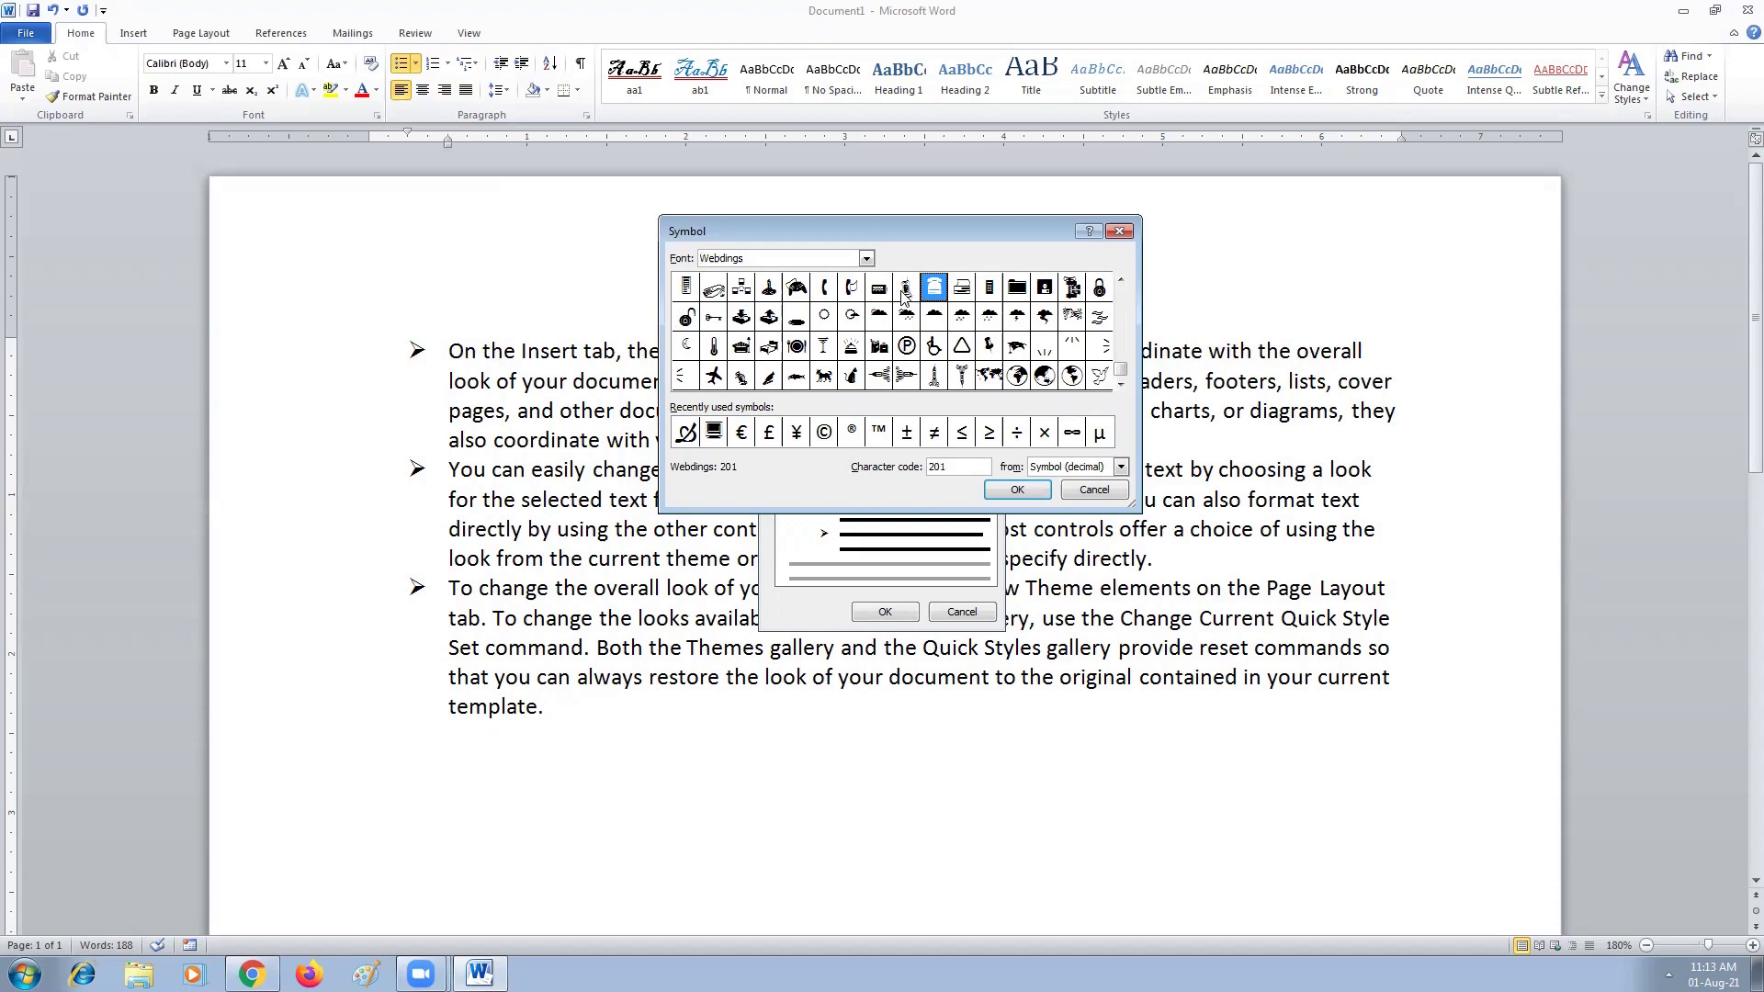
click(905, 290)
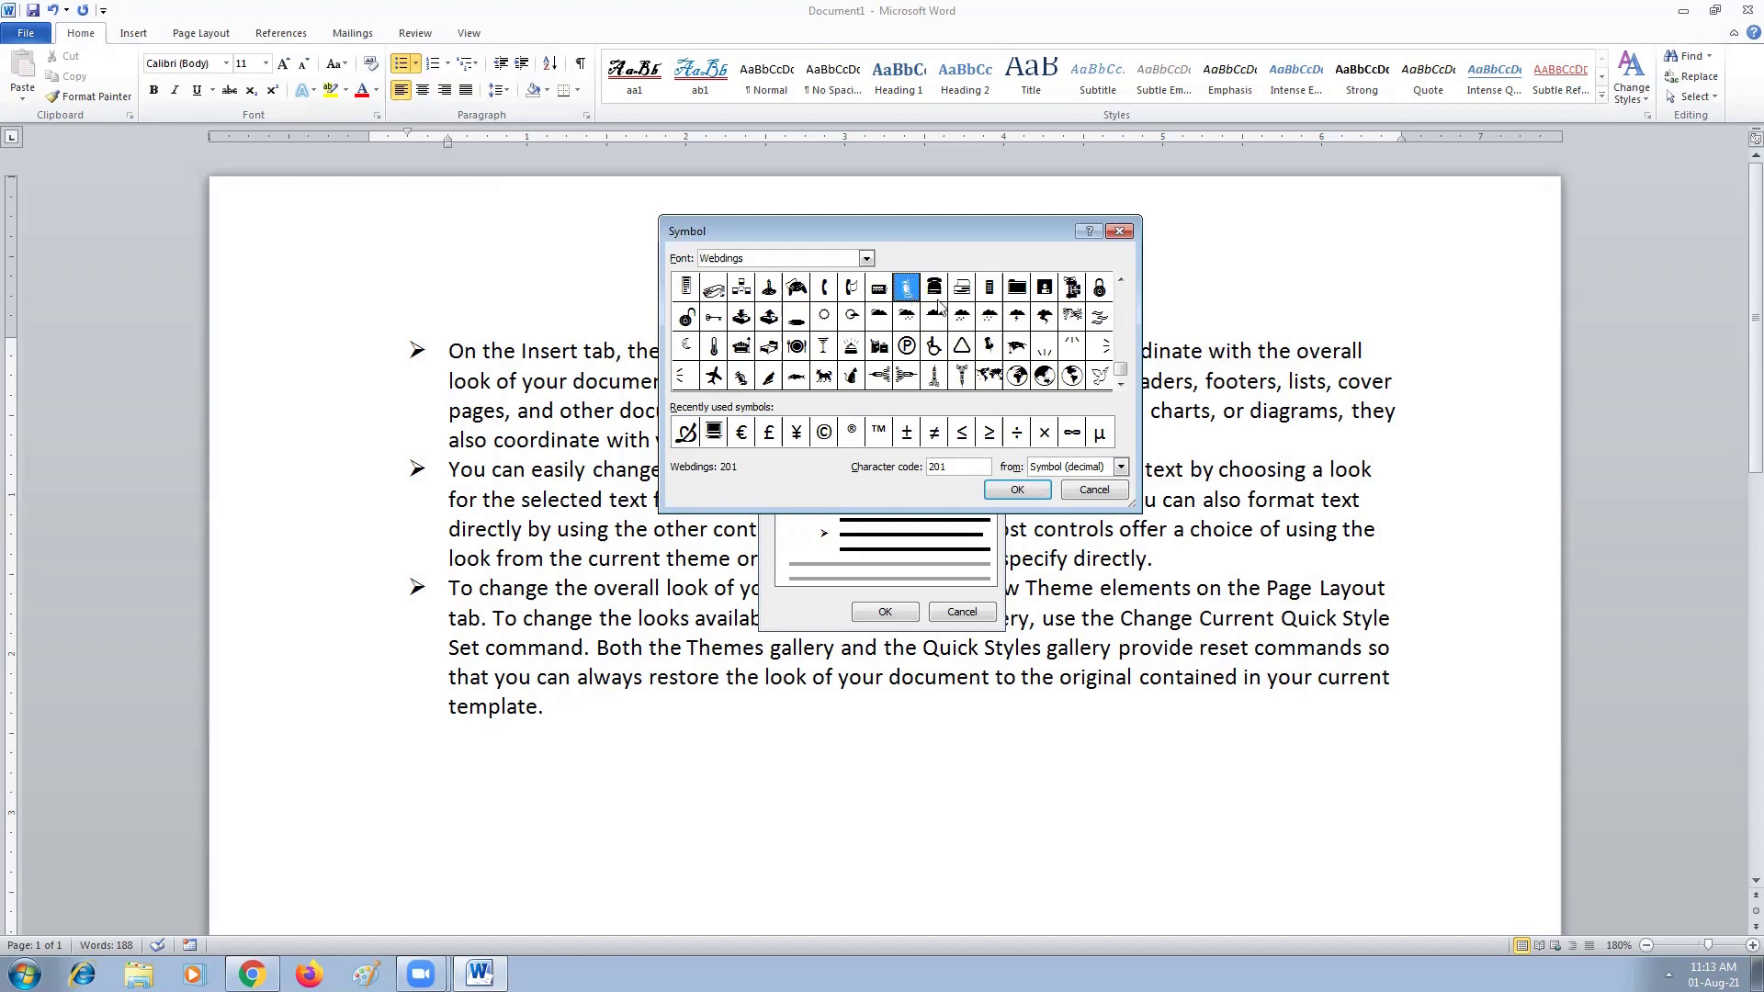
click(907, 291)
click(1020, 492)
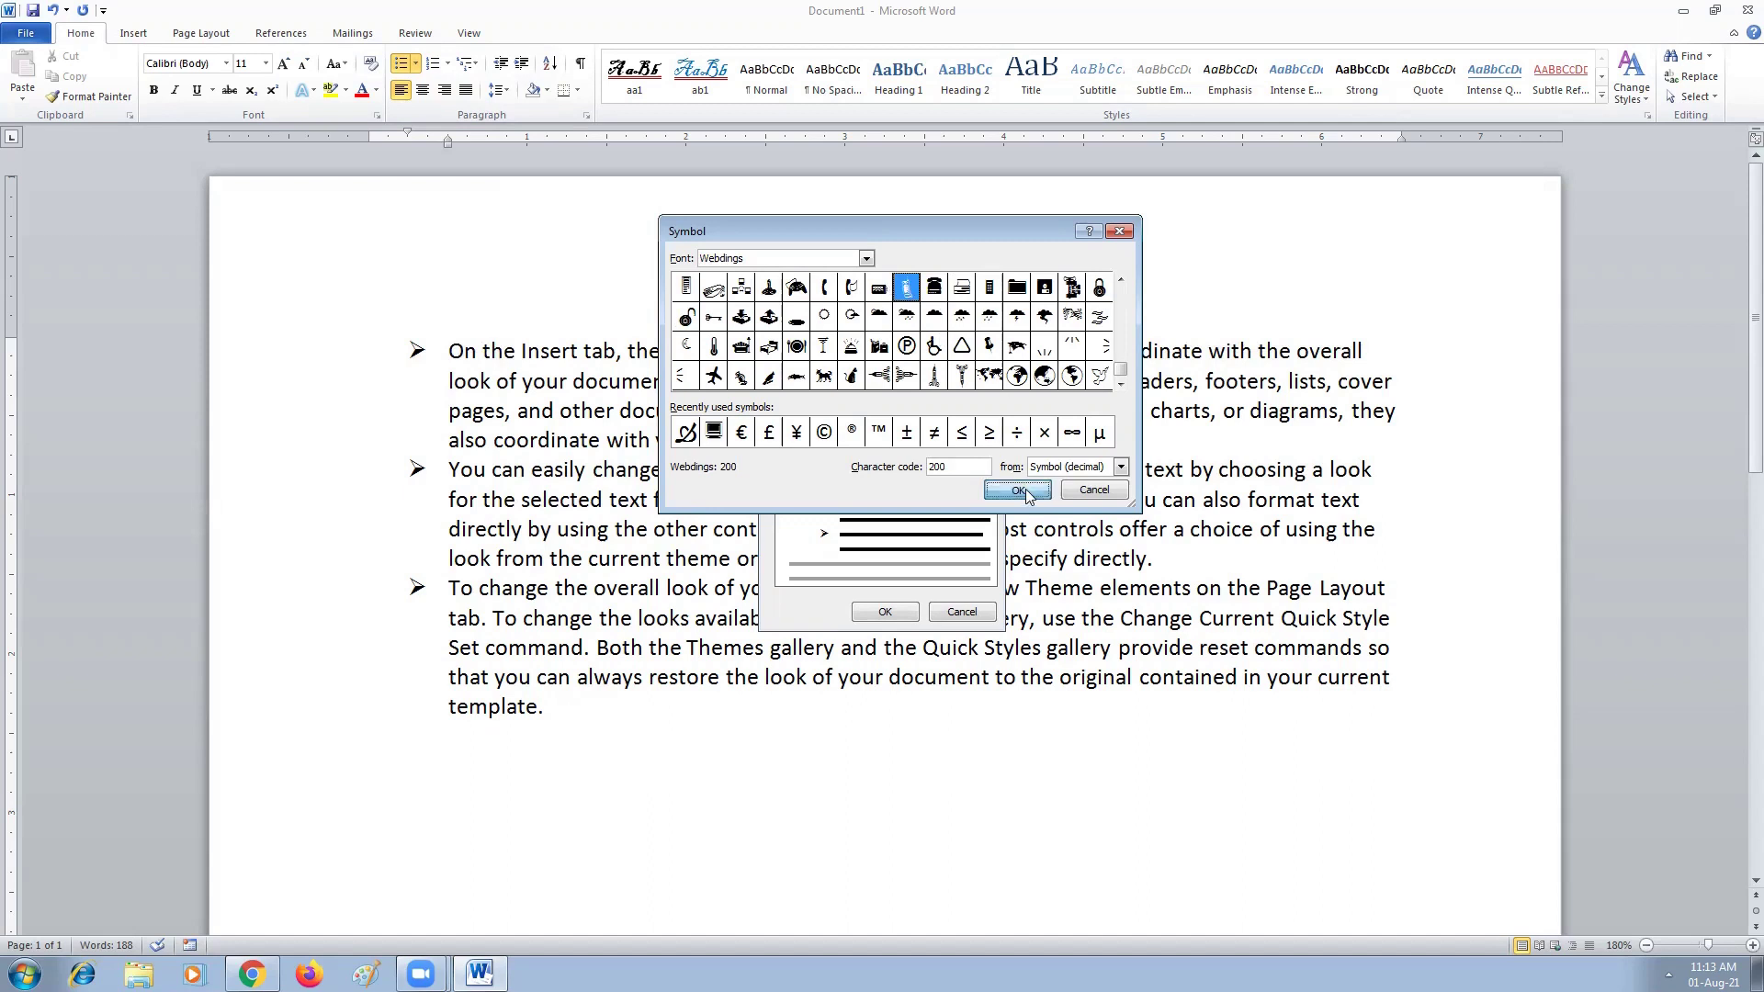
click(889, 611)
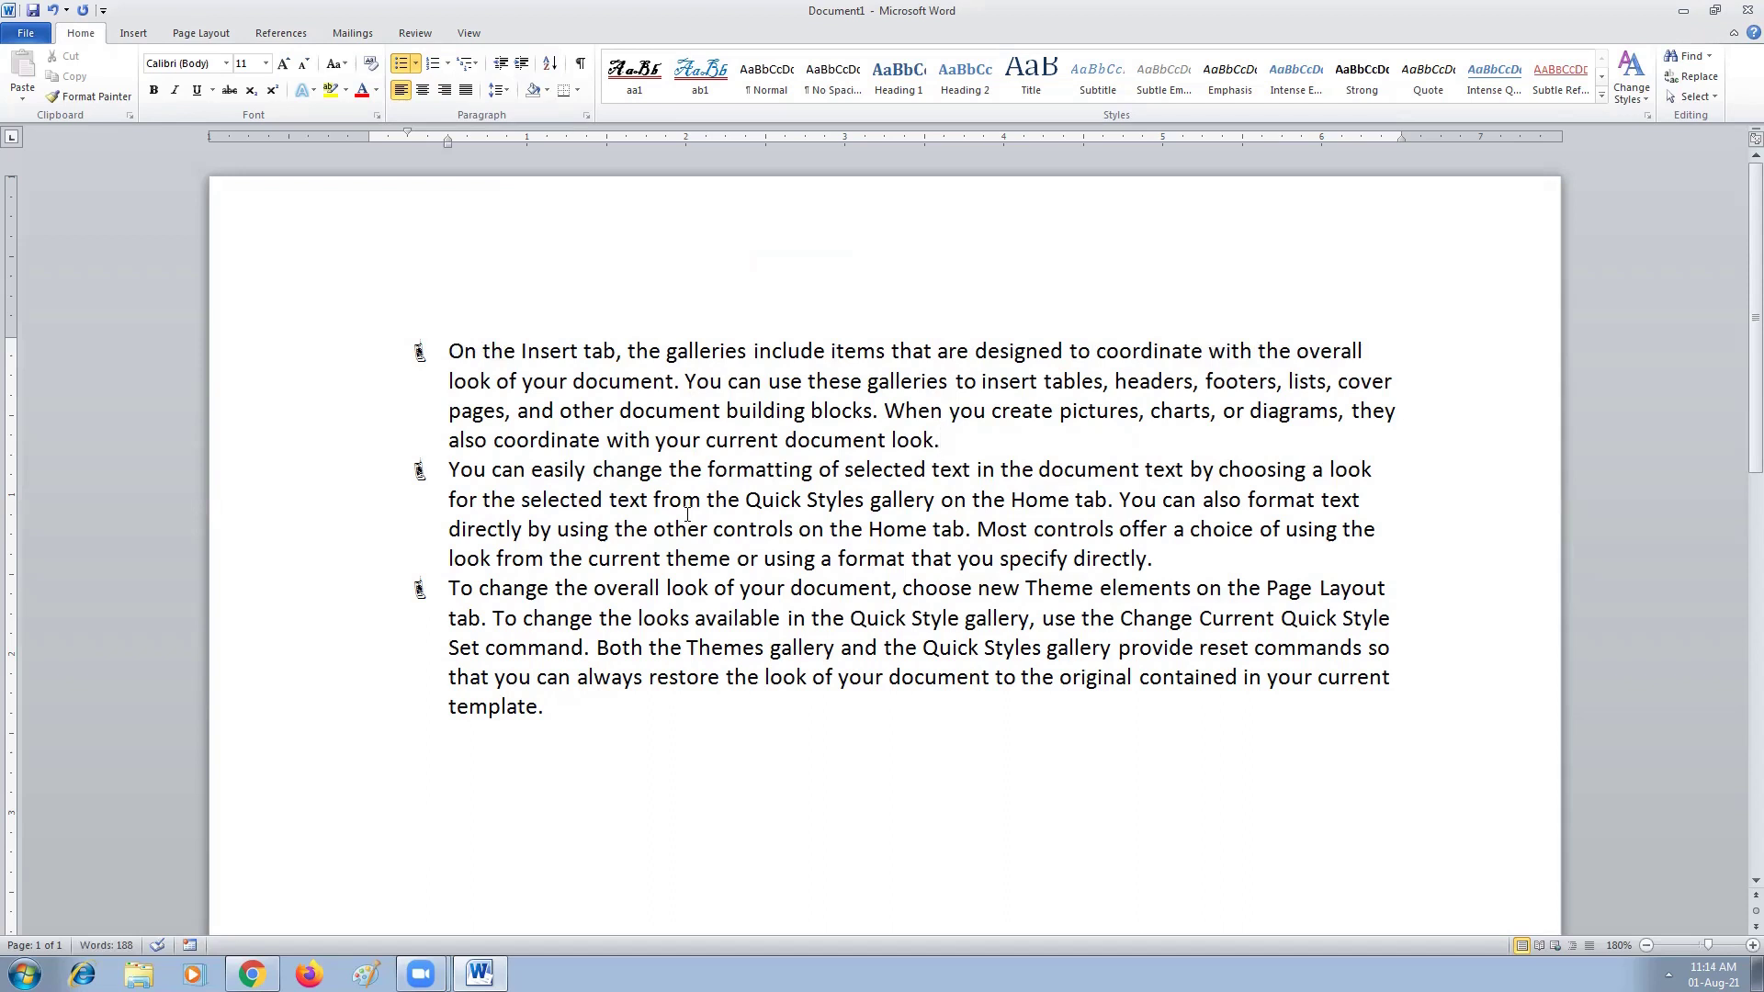
- Remove the bullets from all three paragraphs and deselect the text
drag(451, 352, 551, 712)
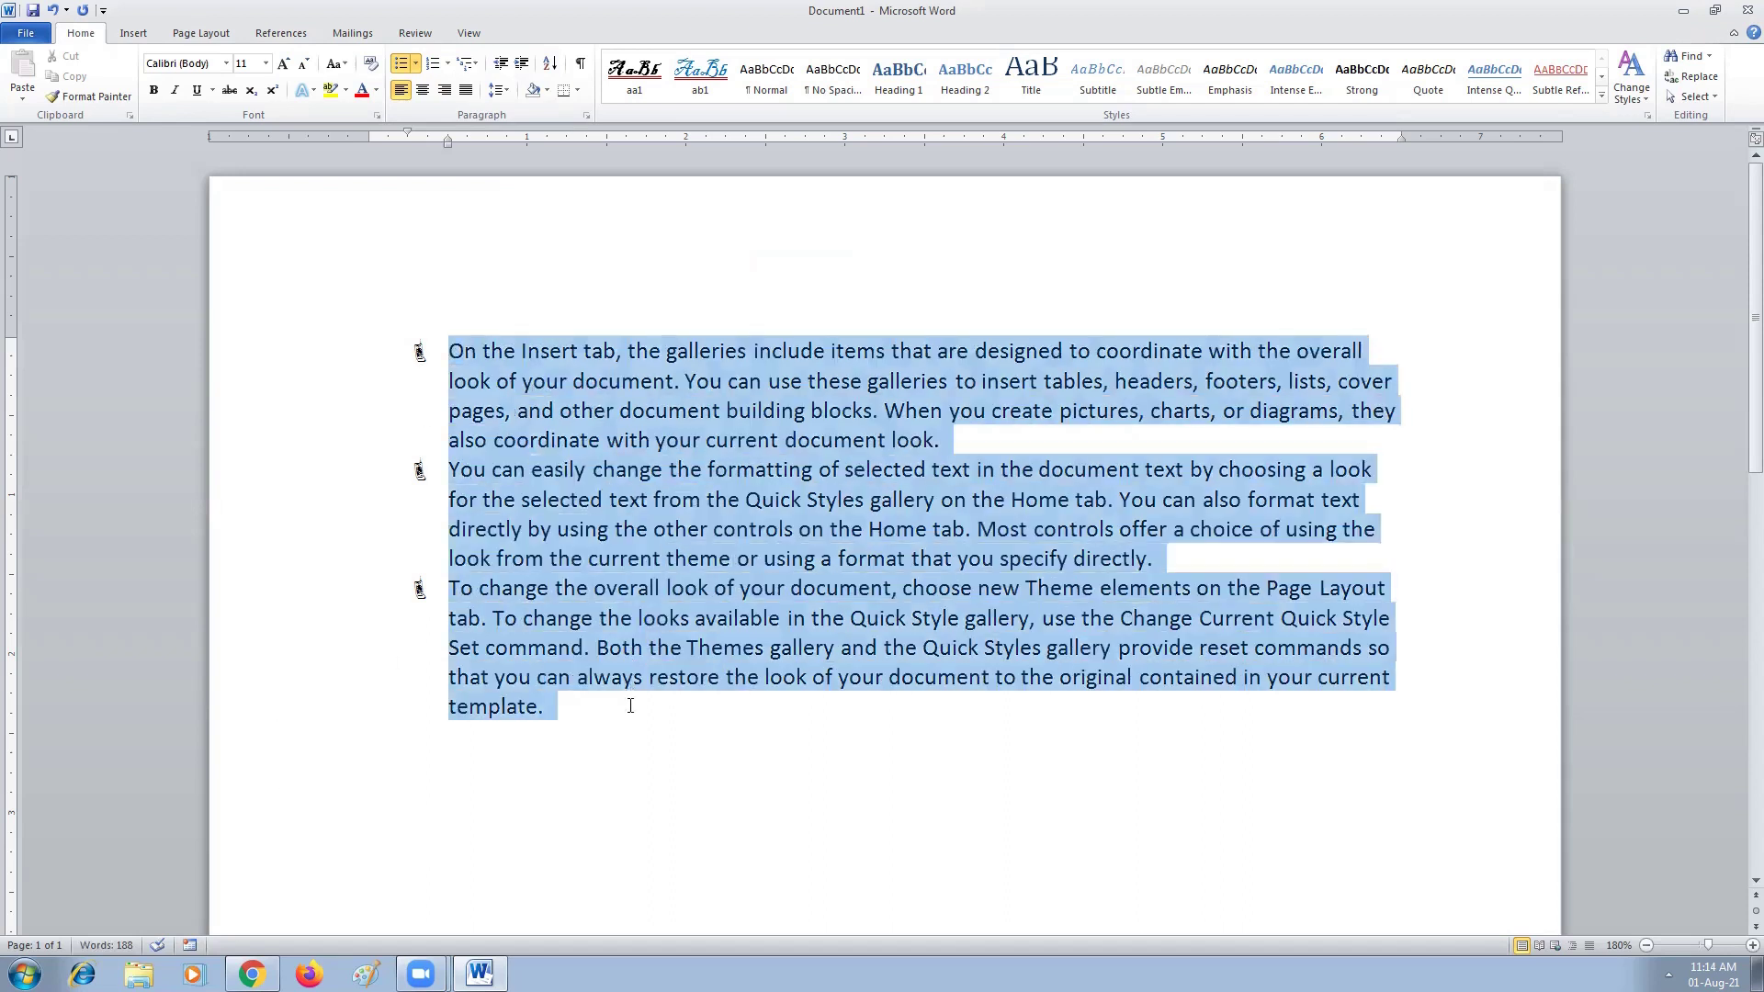
click(416, 64)
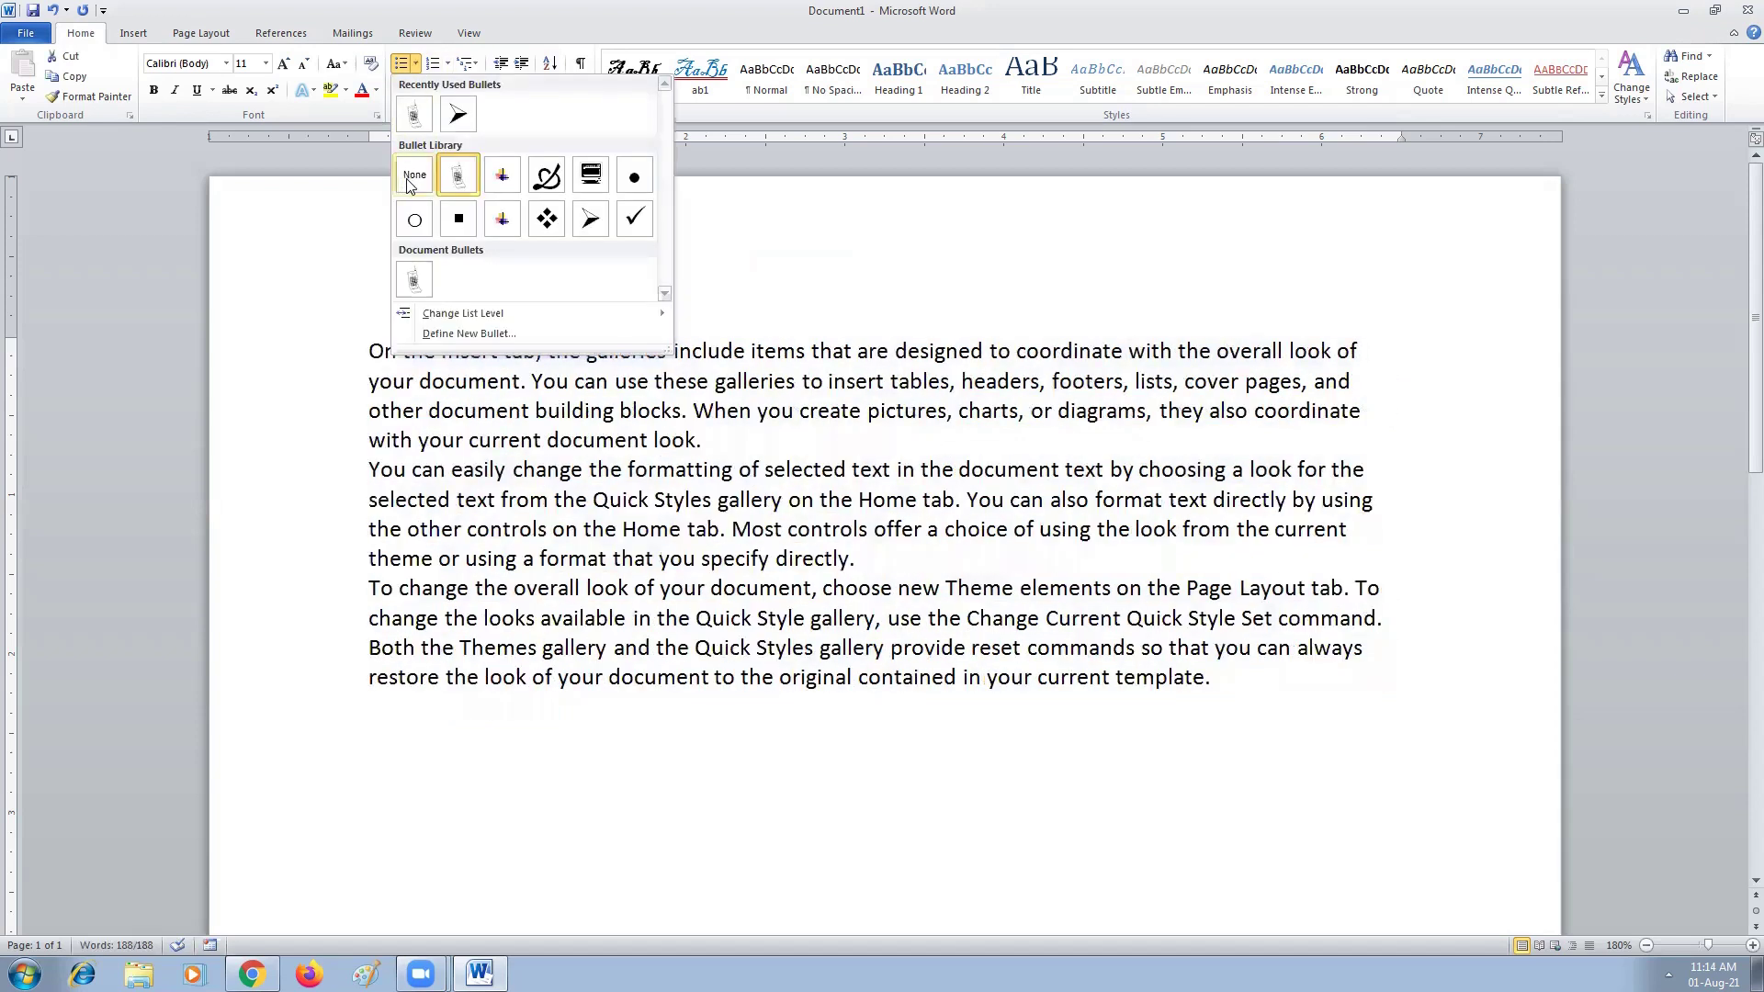
click(412, 178)
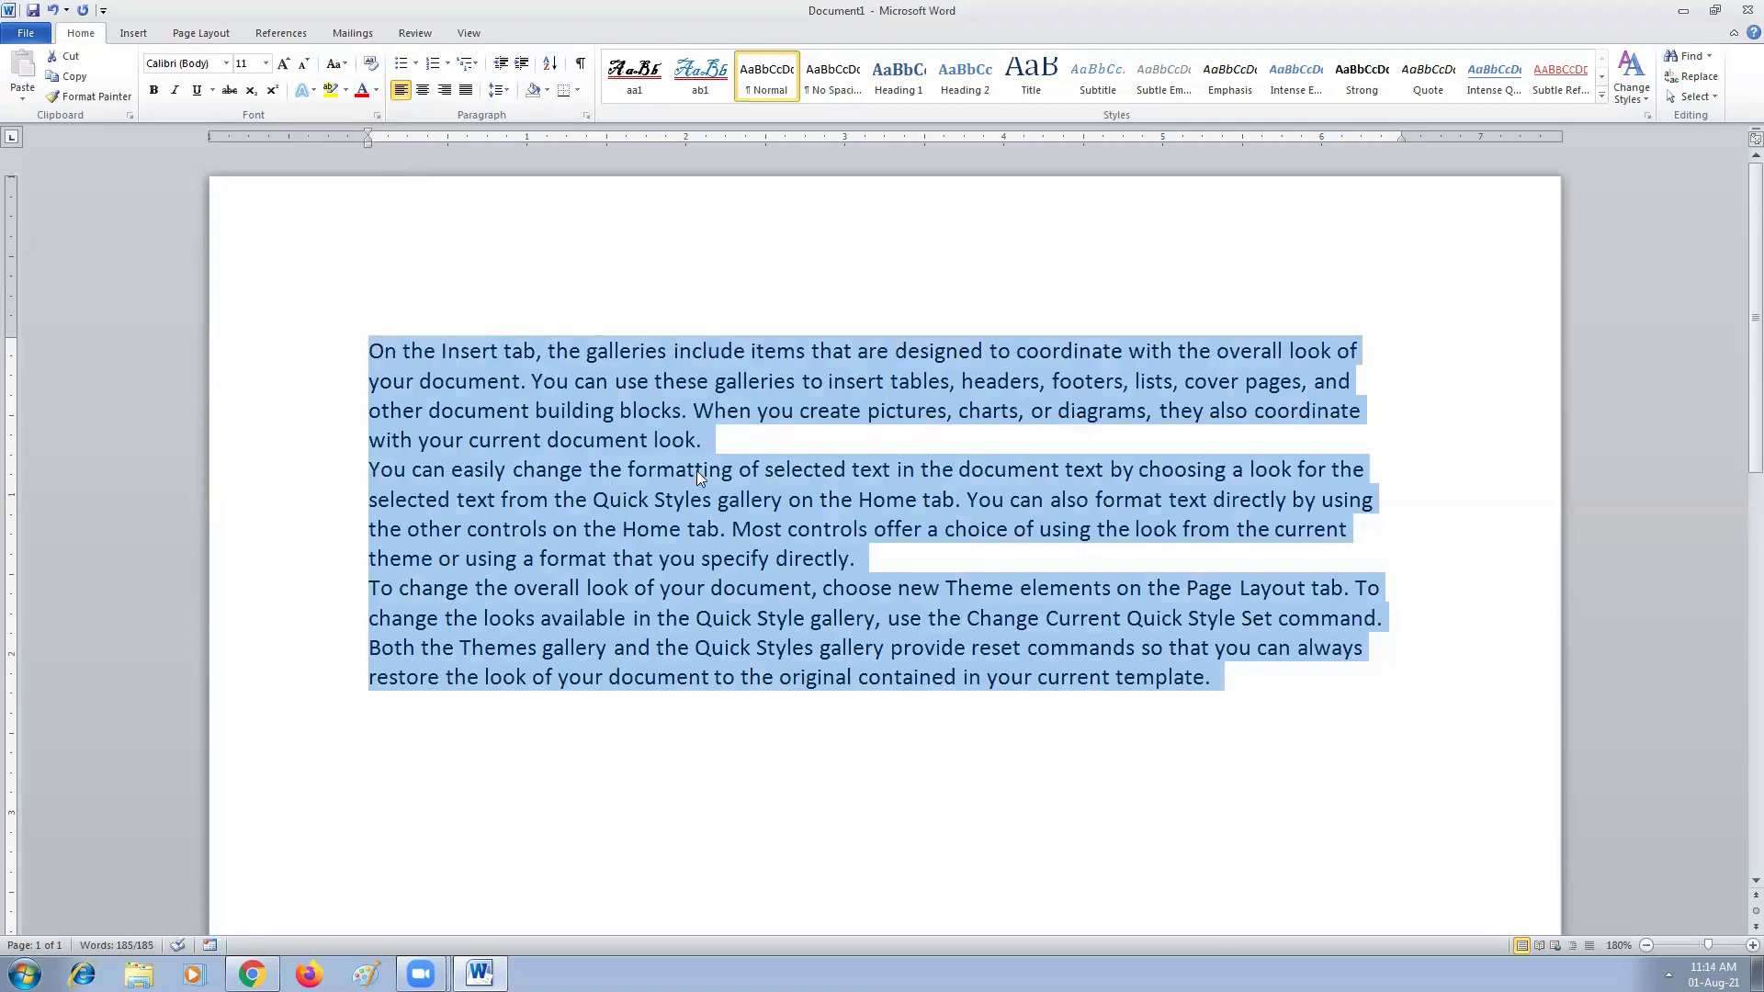
click(708, 447)
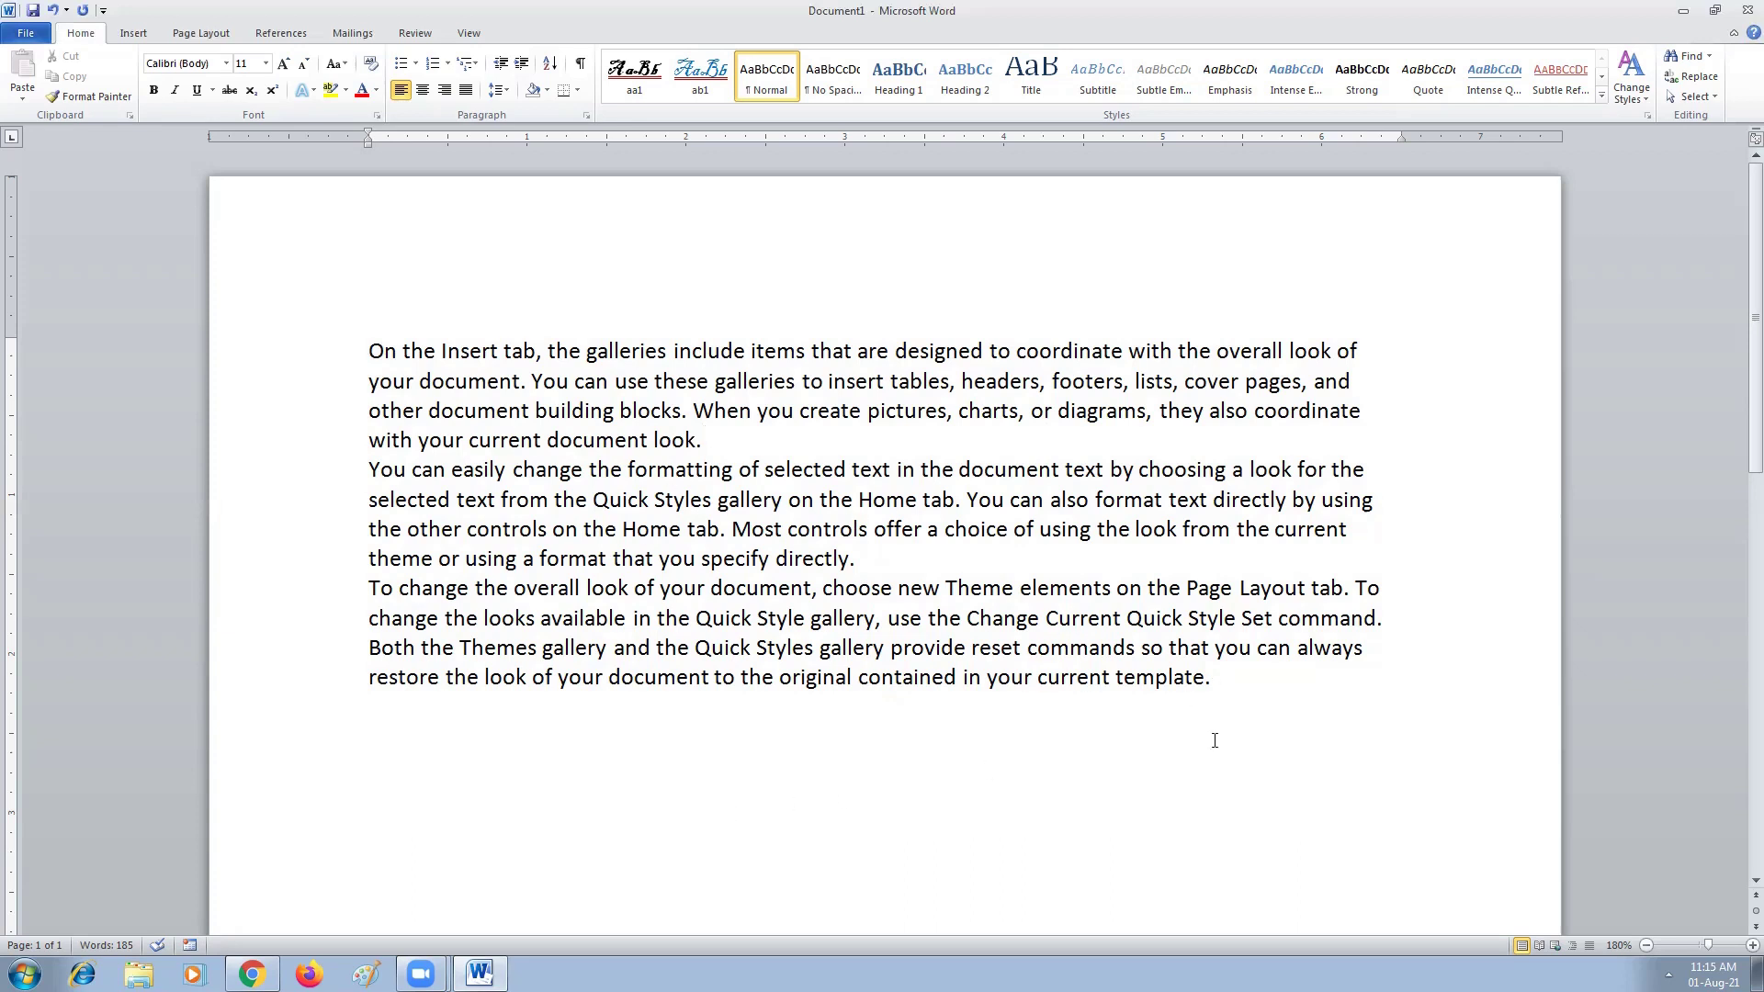
- Add a 1), 2), 3) list below the paragraphs: "Hjg jh gjh gjh gjhg jh", "H kjh kj hkjhkjk", "Jkh ghjgjhg", "Kljh jk kjhjk"
click(1229, 680)
click(445, 68)
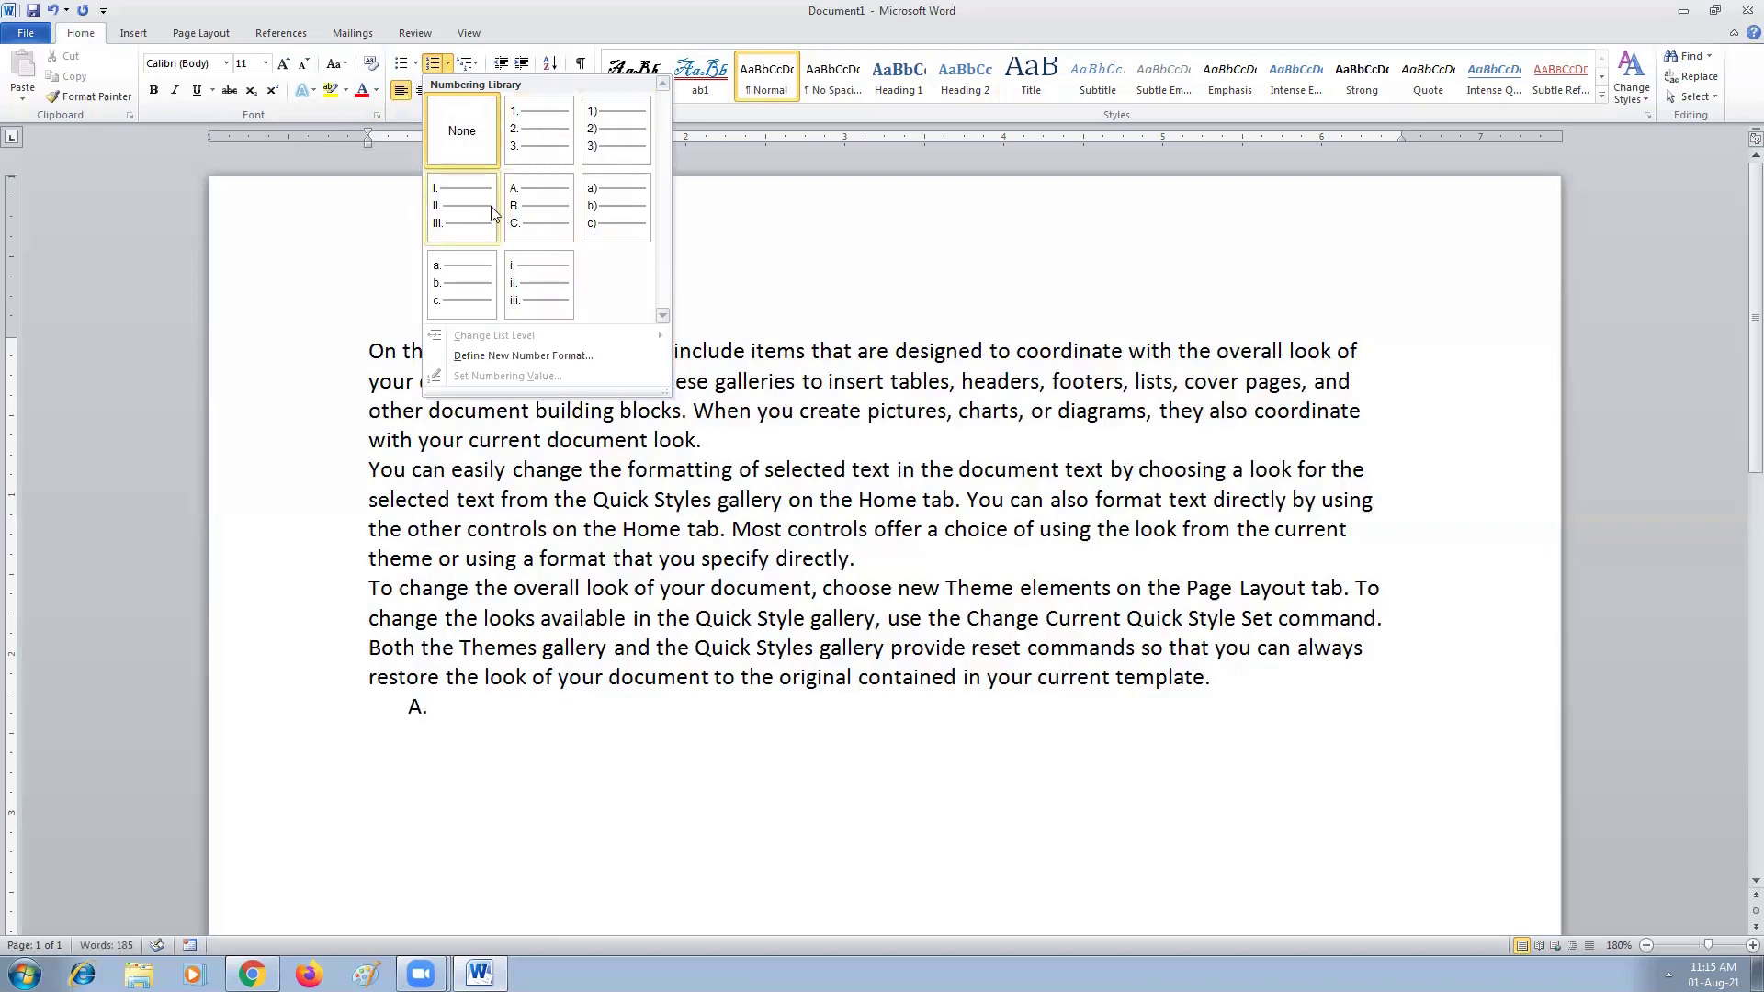
click(620, 151)
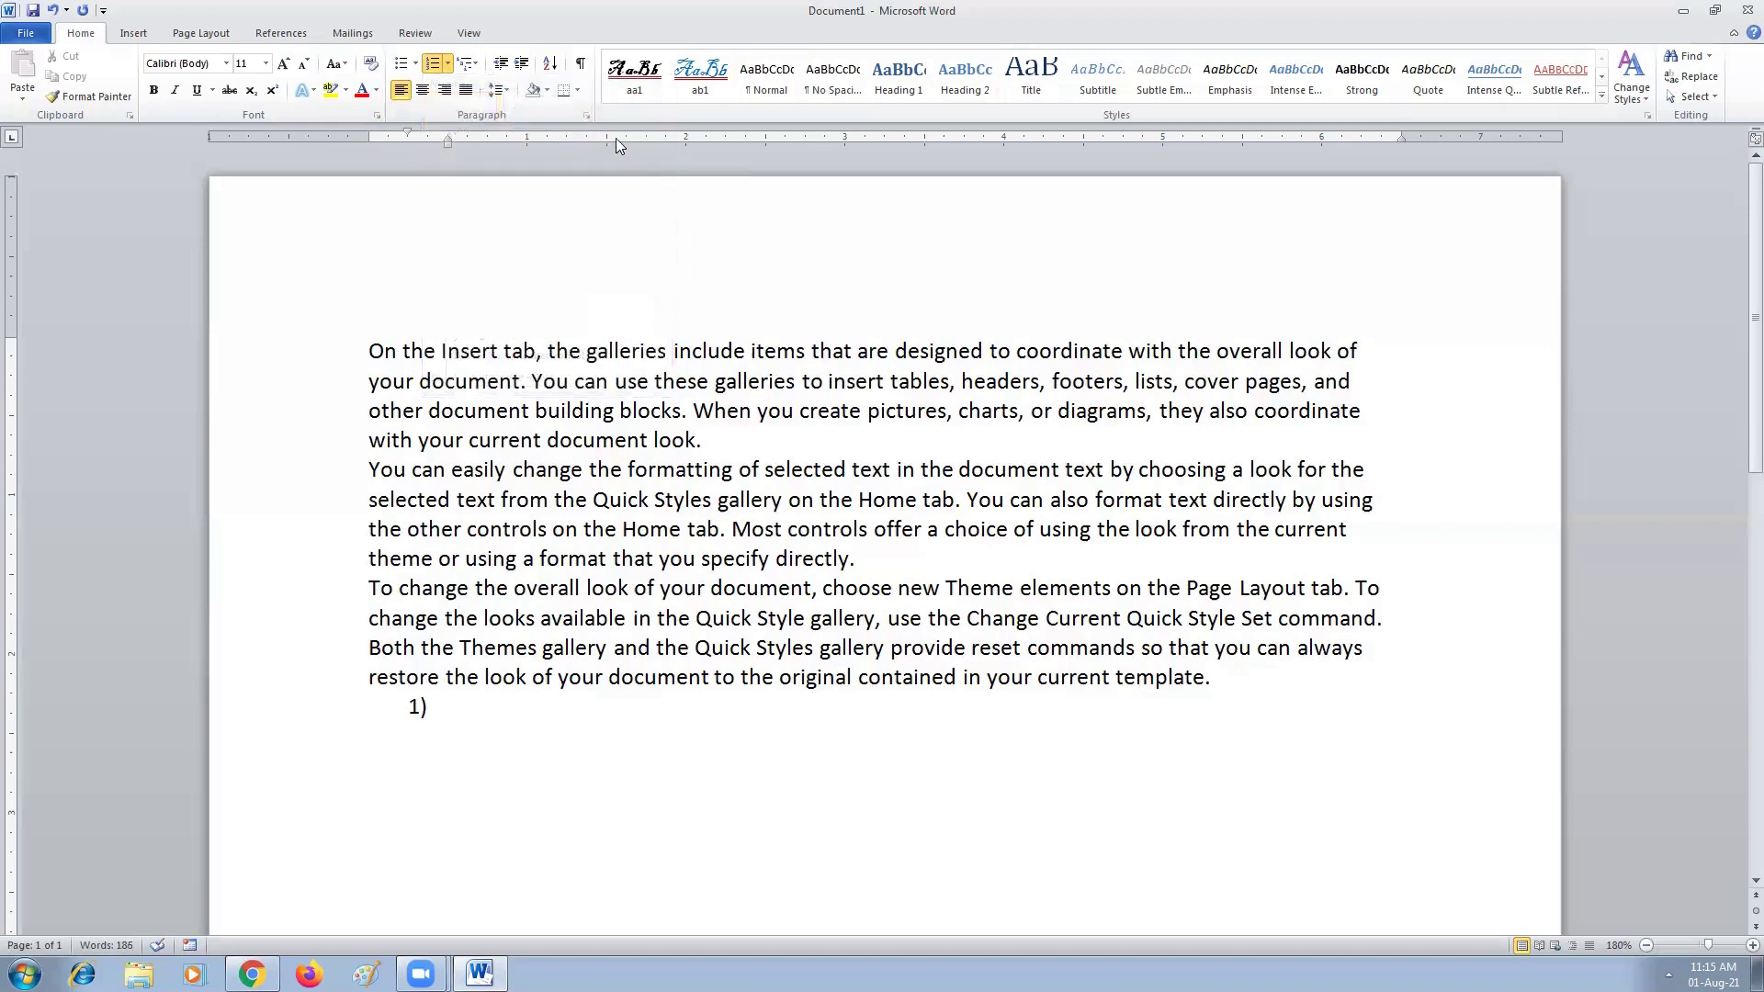
text(Hjg jh gjh gjhg jhg jh)
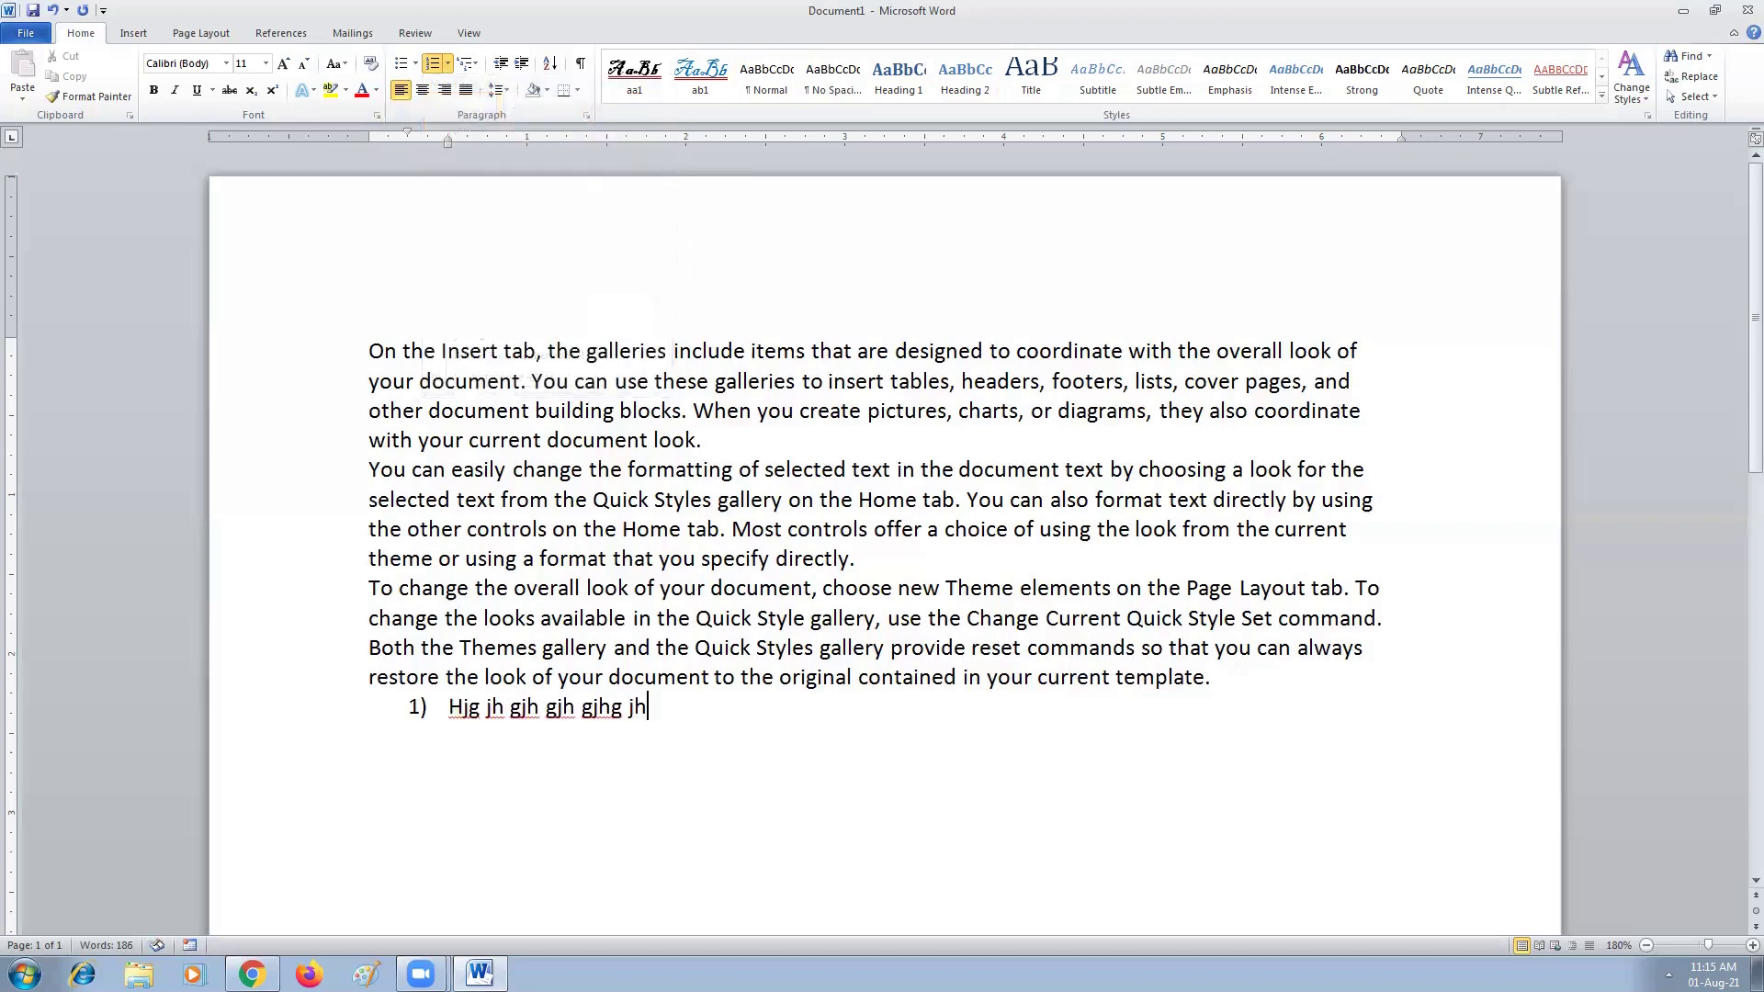
key(Return)
text(H kjh kj hkjhkjk)
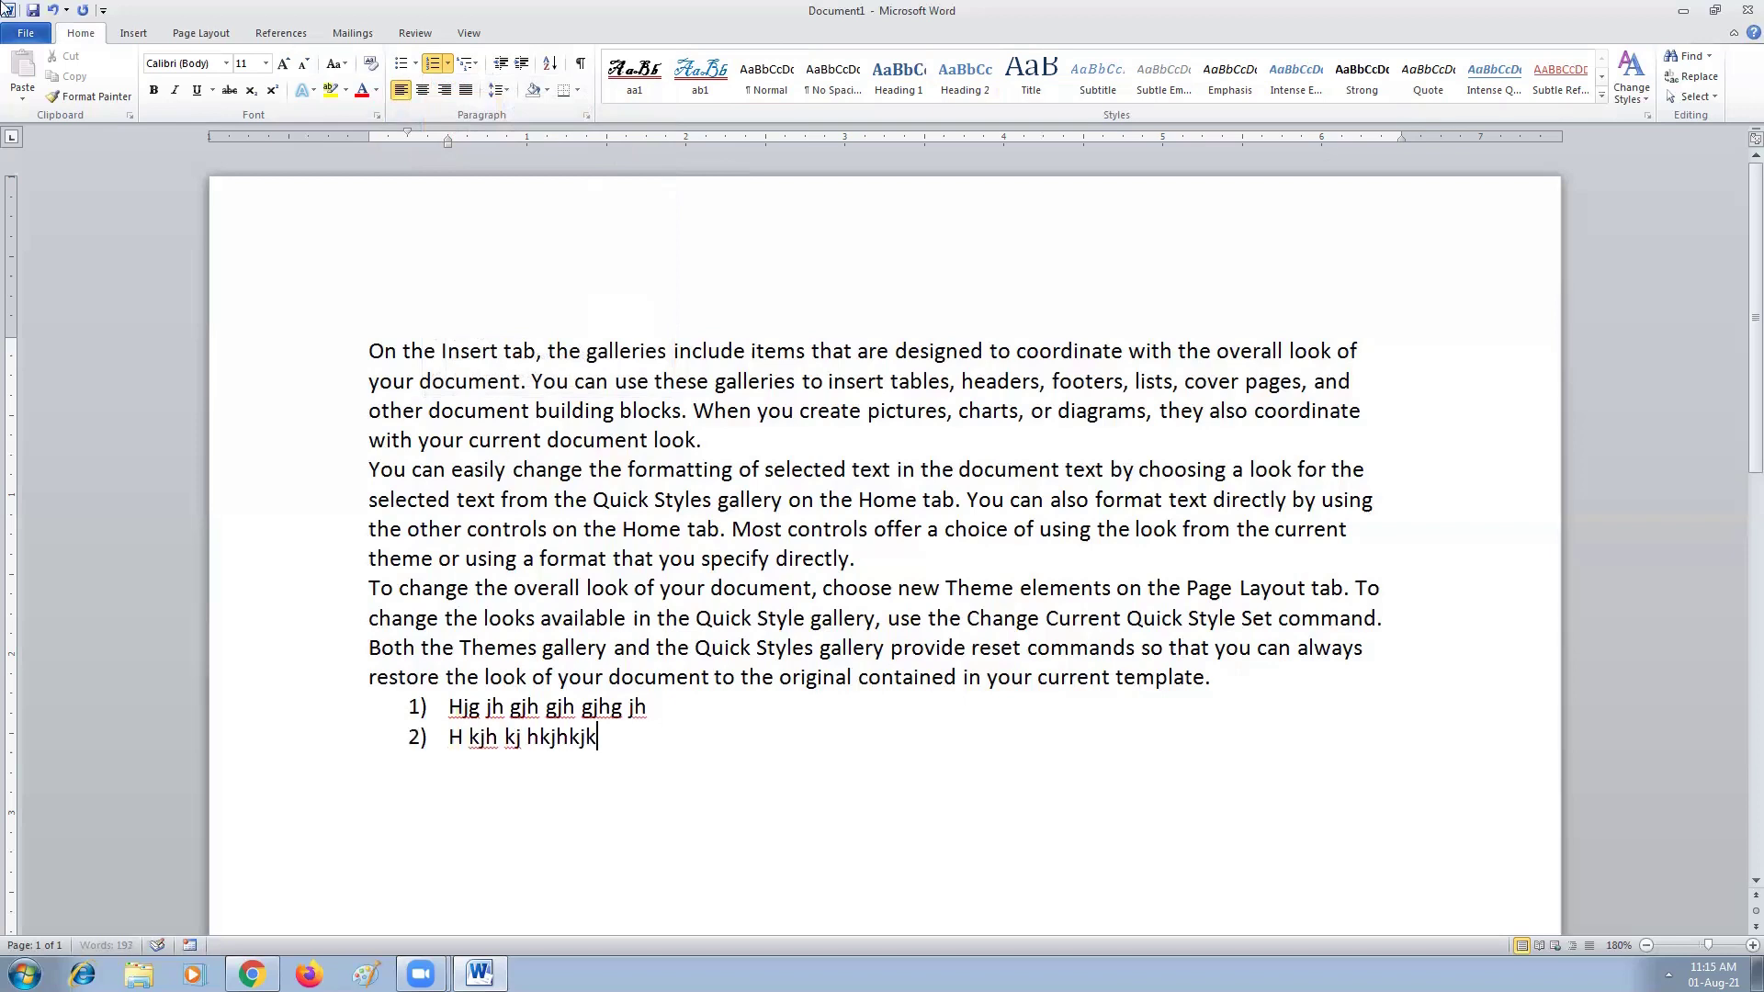
key(Return)
text(Jkh ghjgjhg)
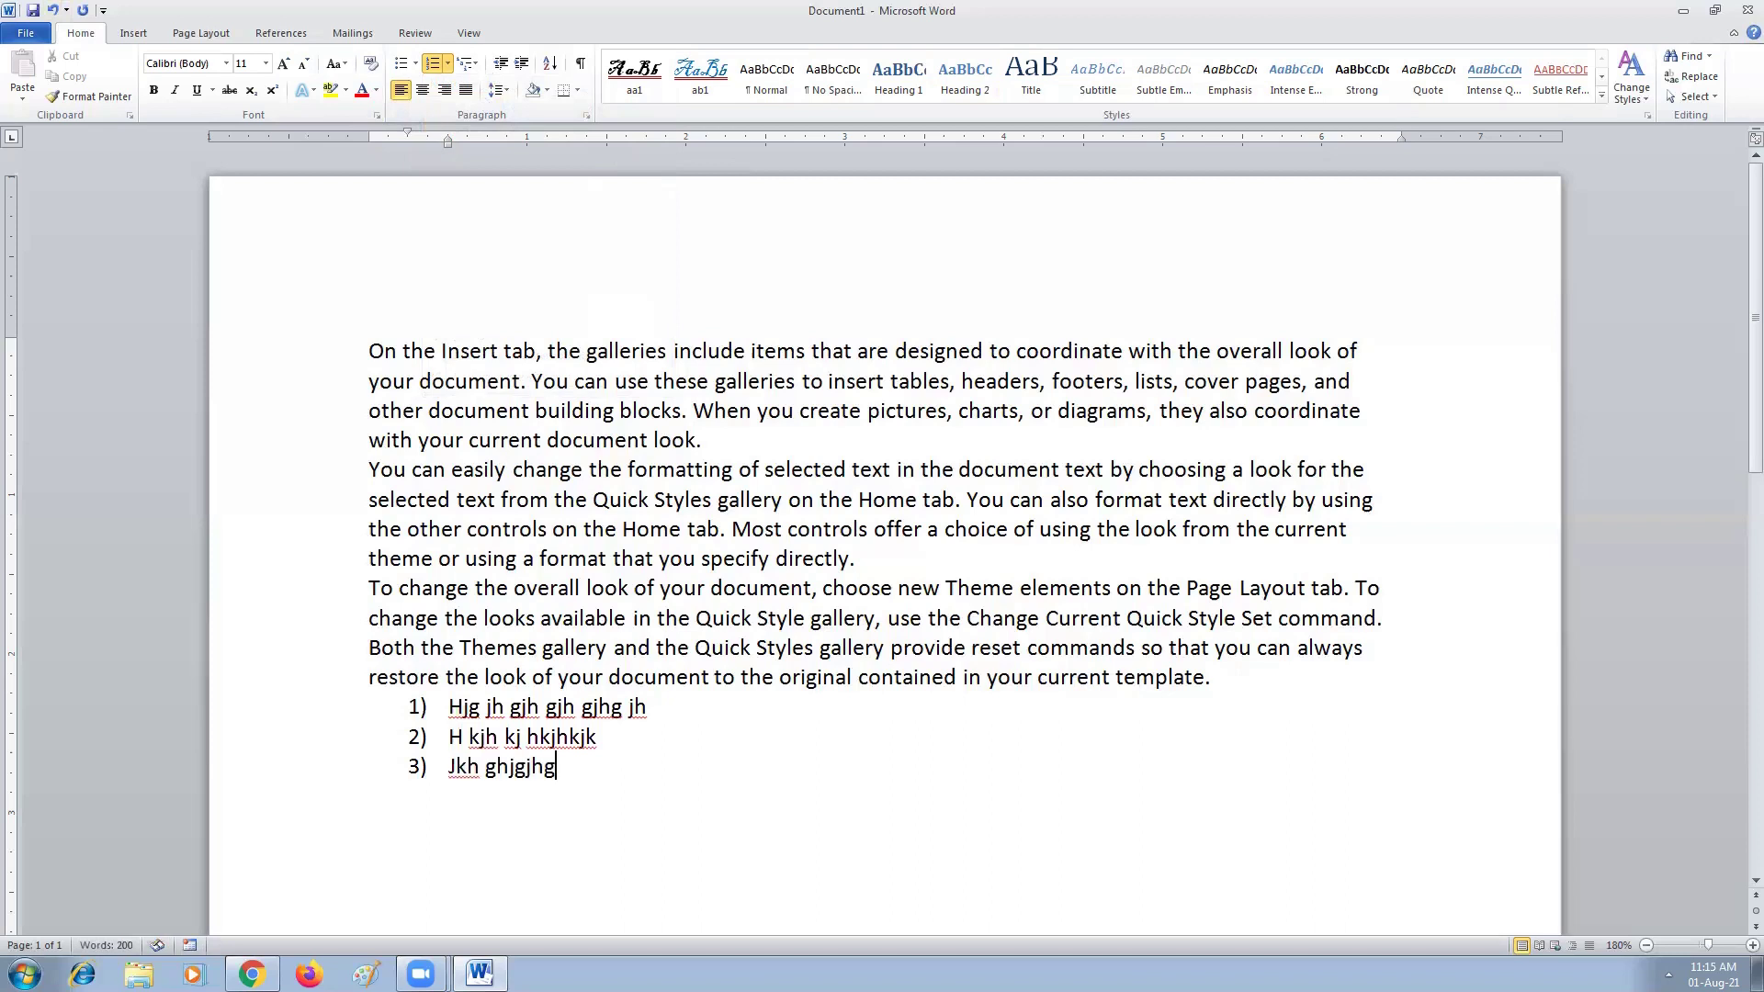
key(Return)
text(Kljh jk kjhjk)
key(Return)
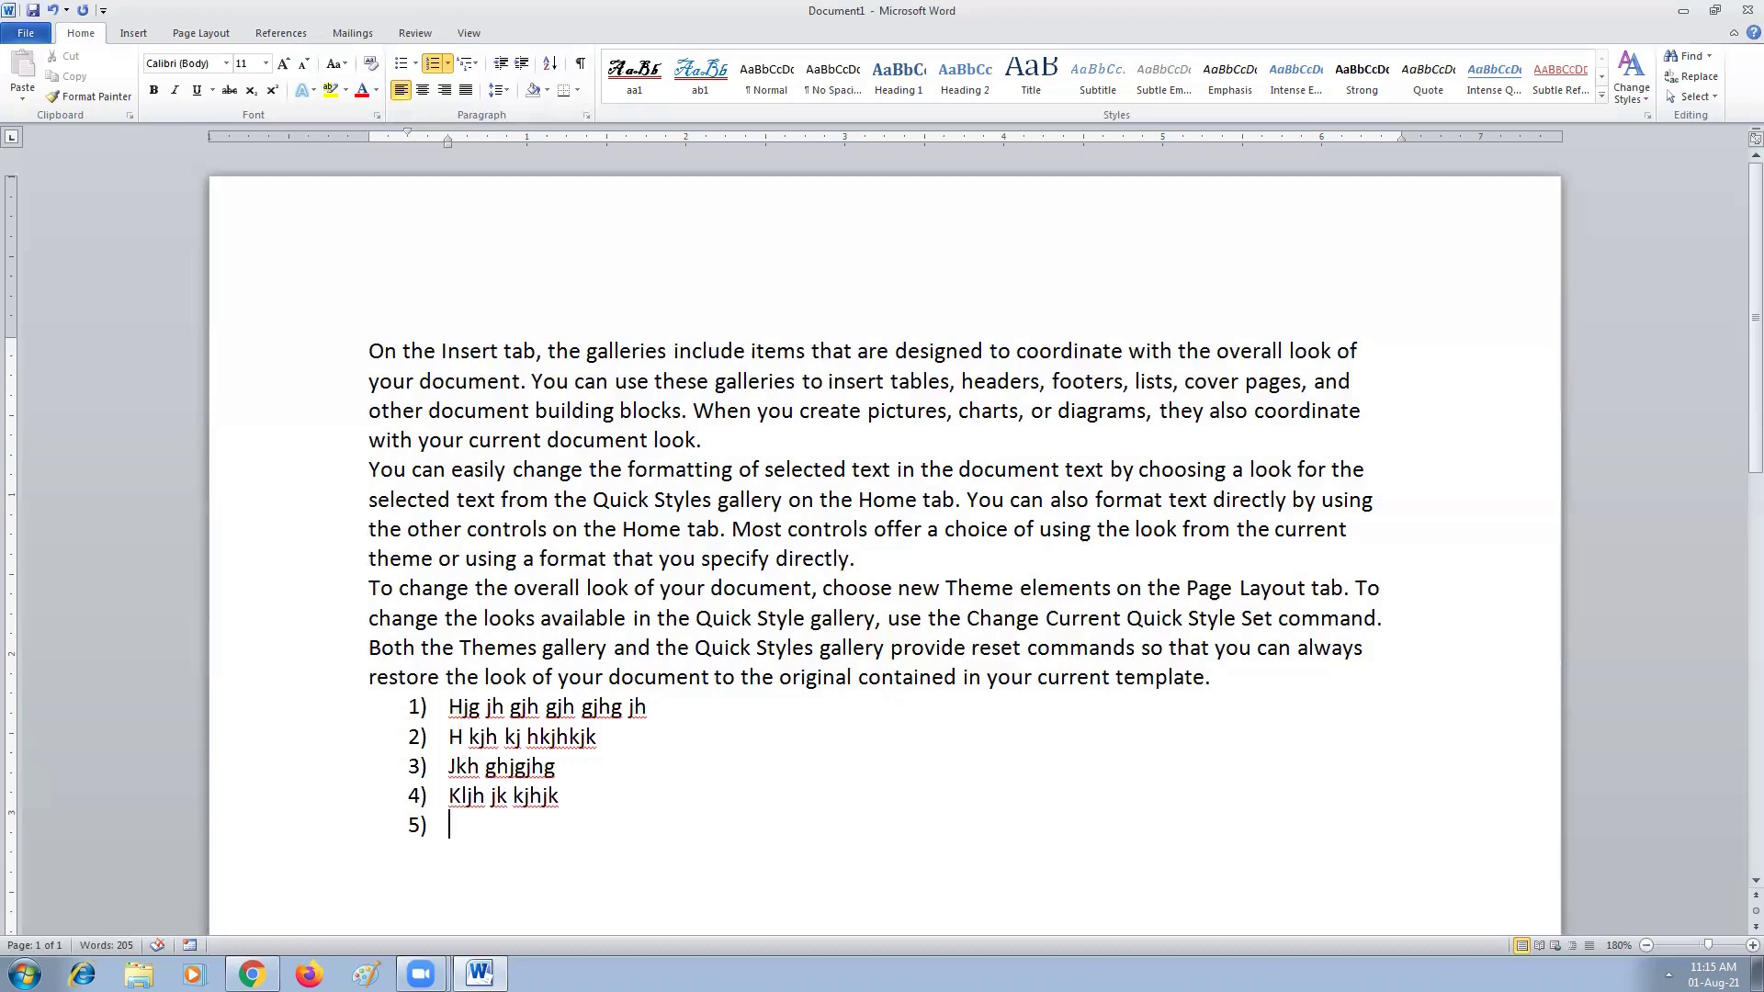
- Change the list numbering to lowercase Roman numerals (i., ii., iii.) and remove the empty fifth item
drag(443, 707, 659, 814)
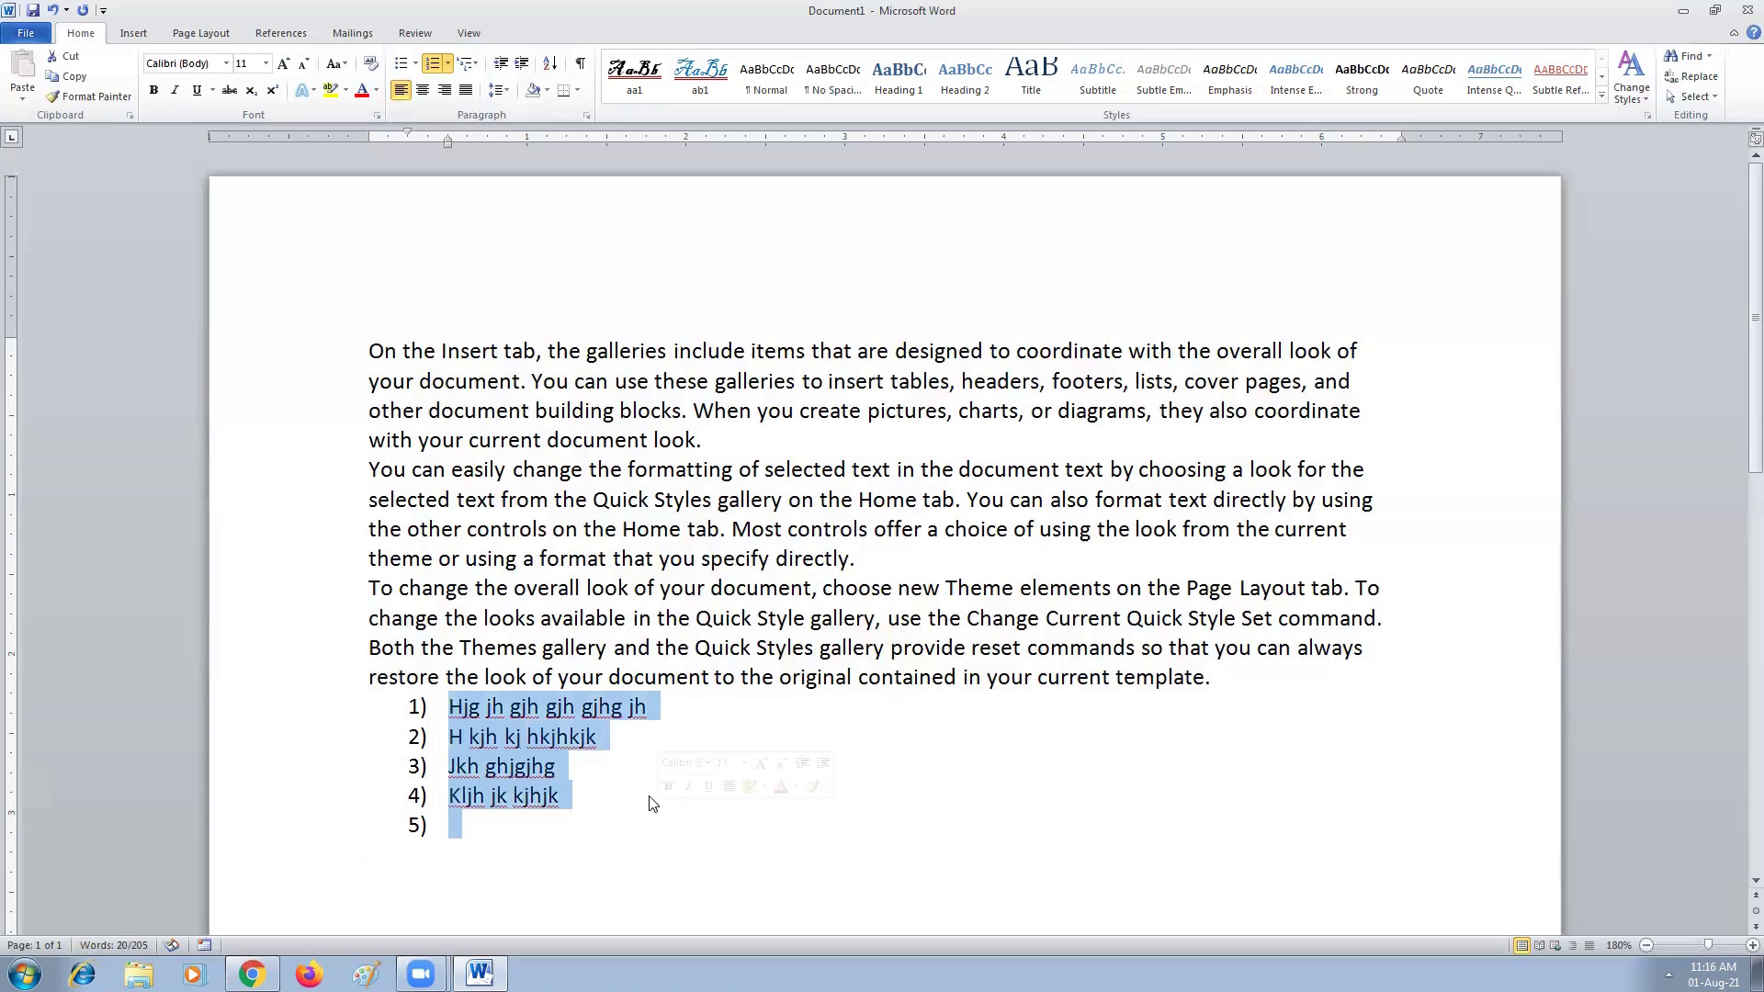
click(447, 64)
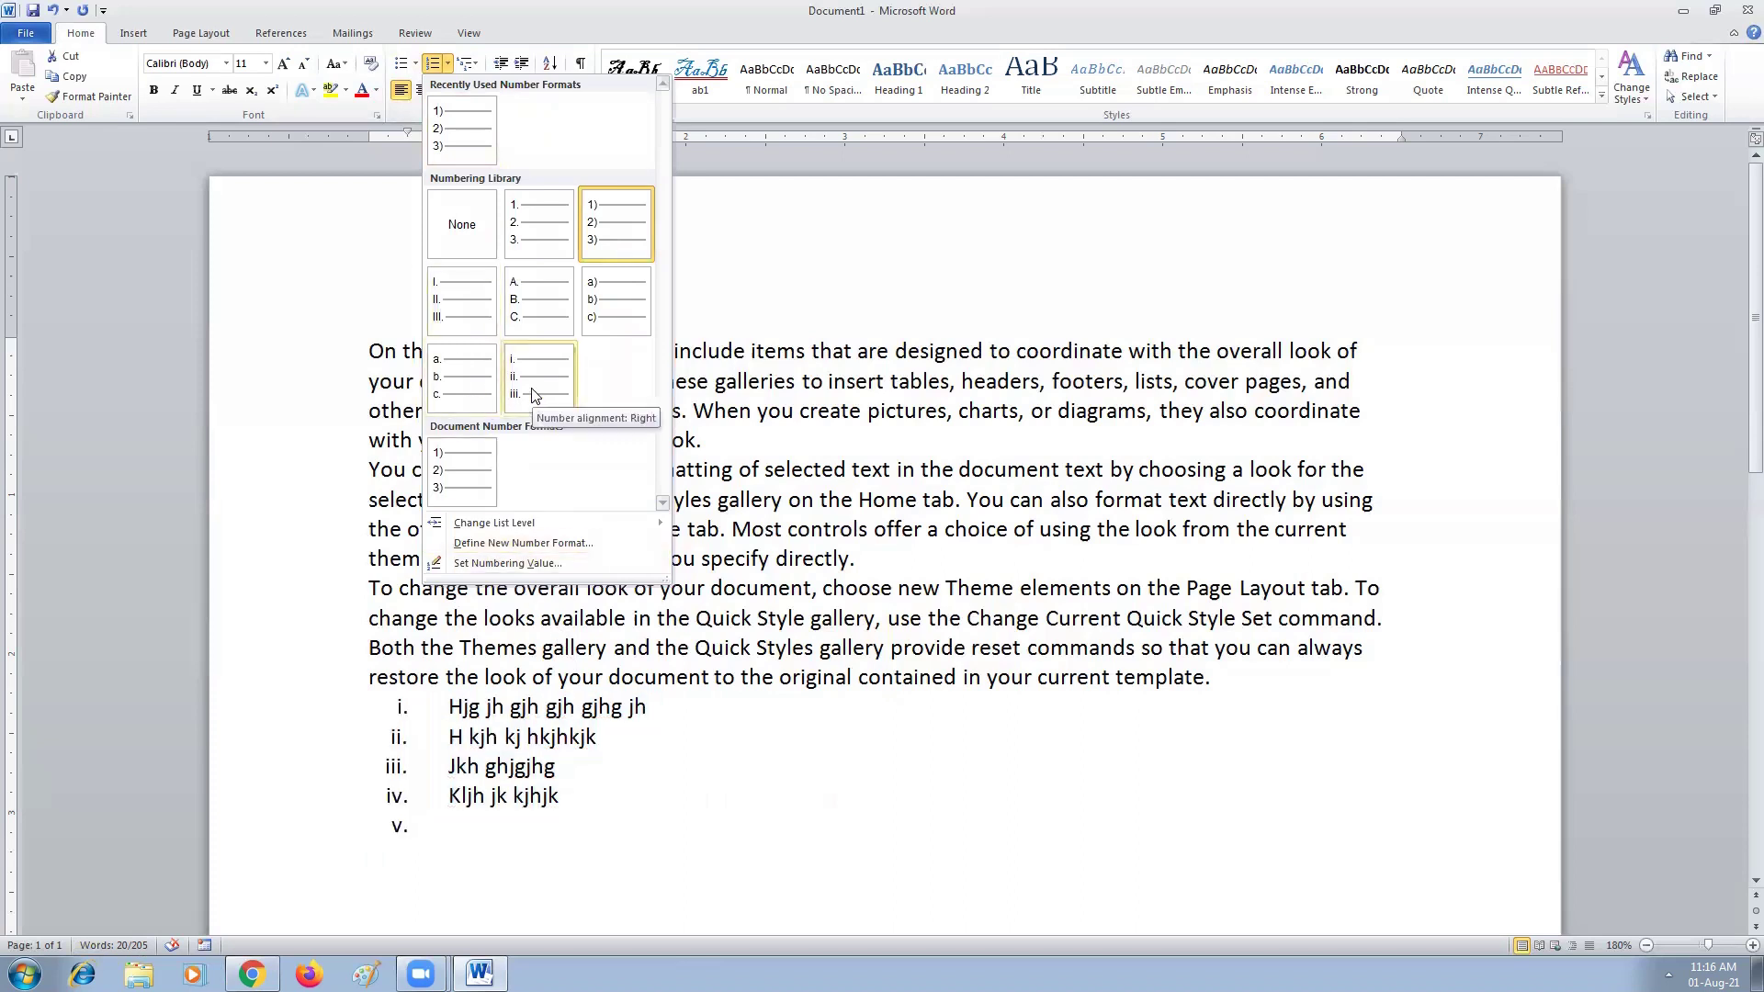
click(531, 388)
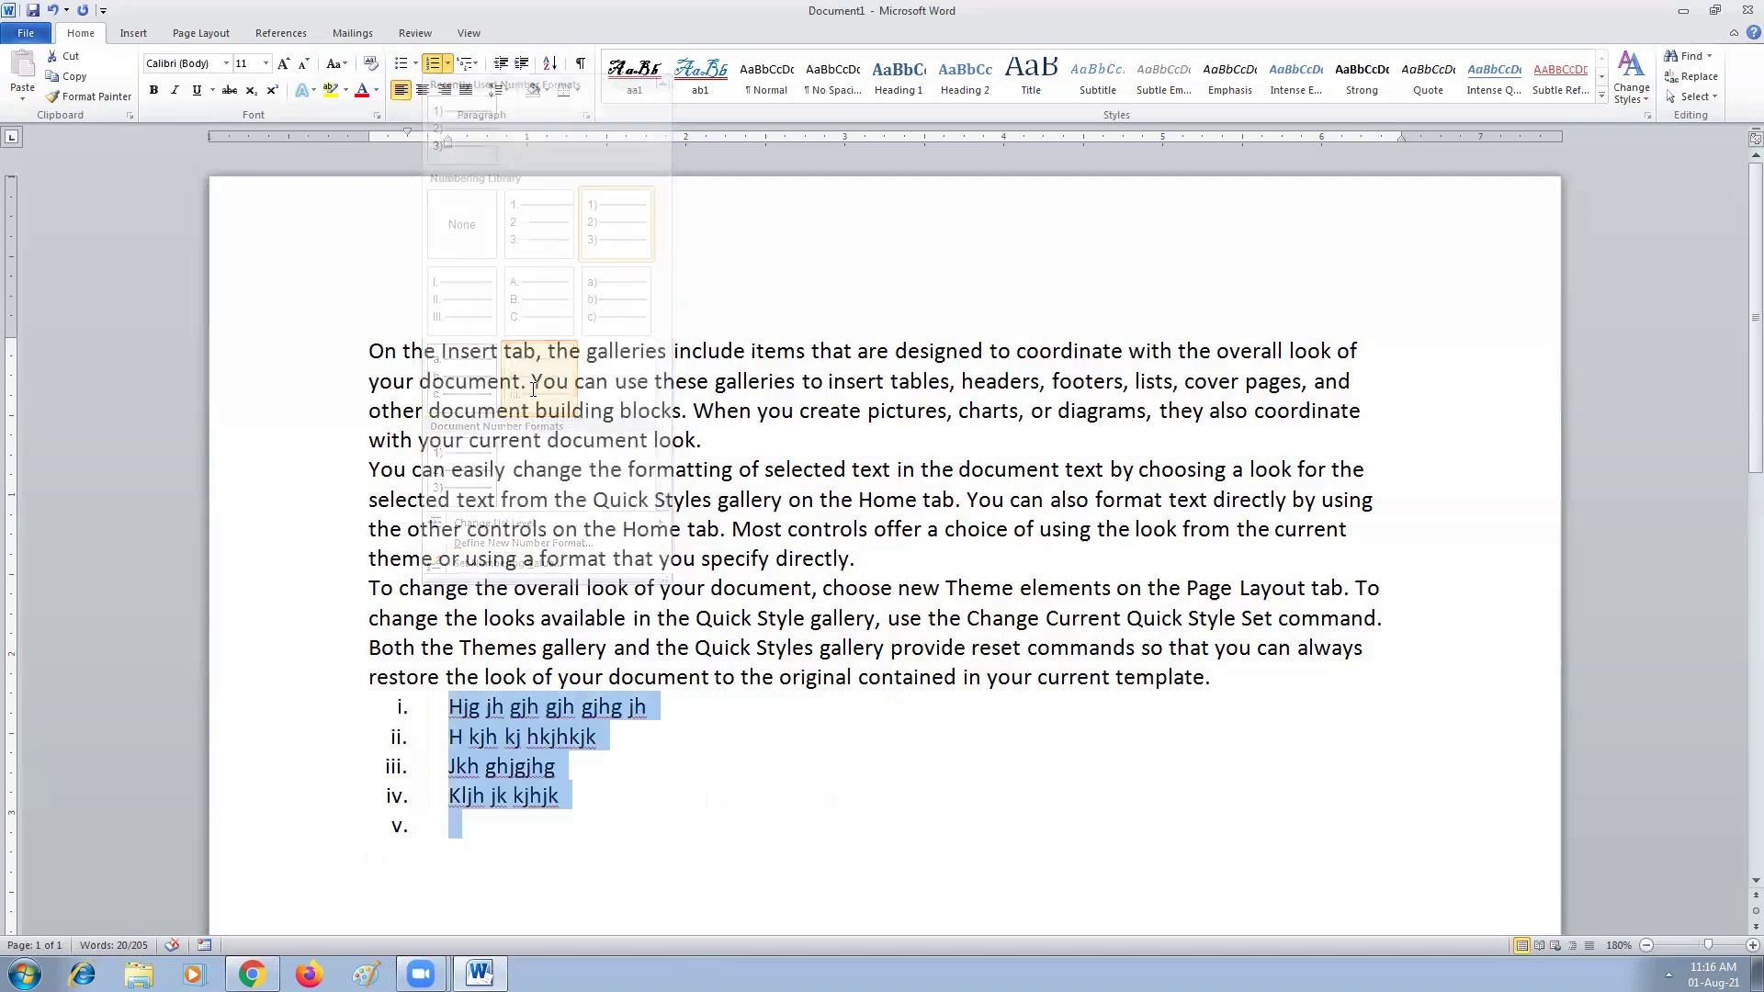
click(453, 834)
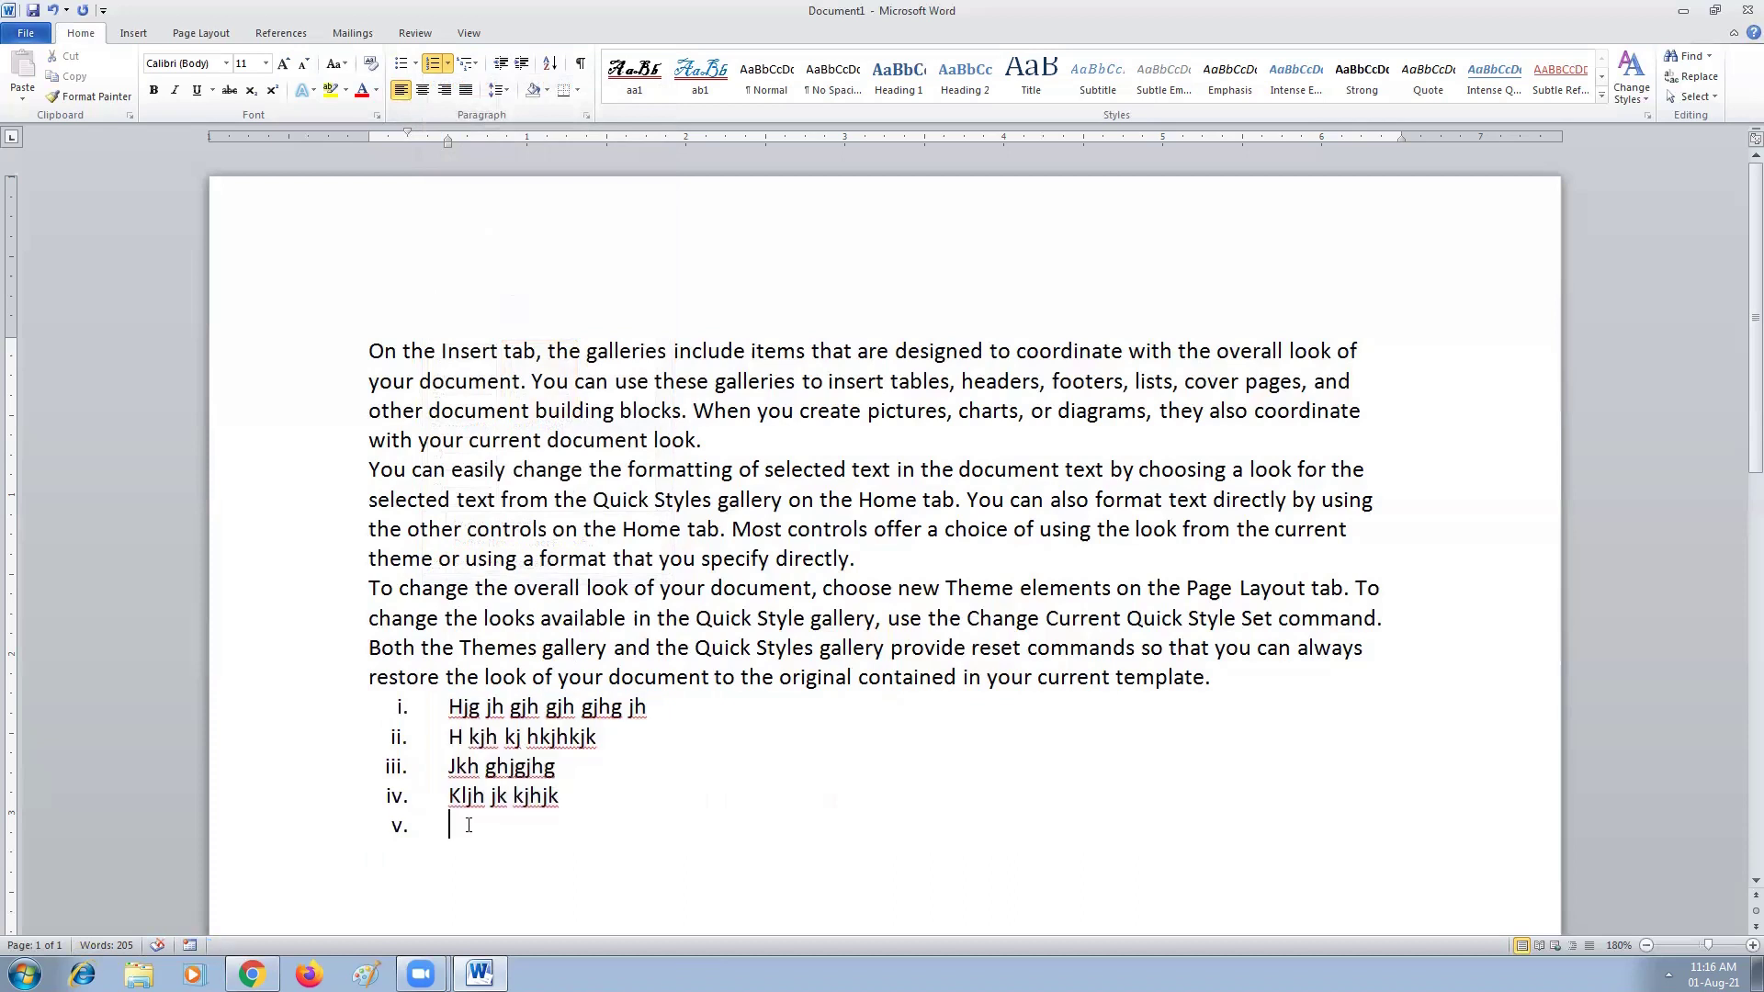
key(BackSpace)
- Insert the title "MS WORD" on a new line above the first paragraph
click(365, 353)
key(Return)
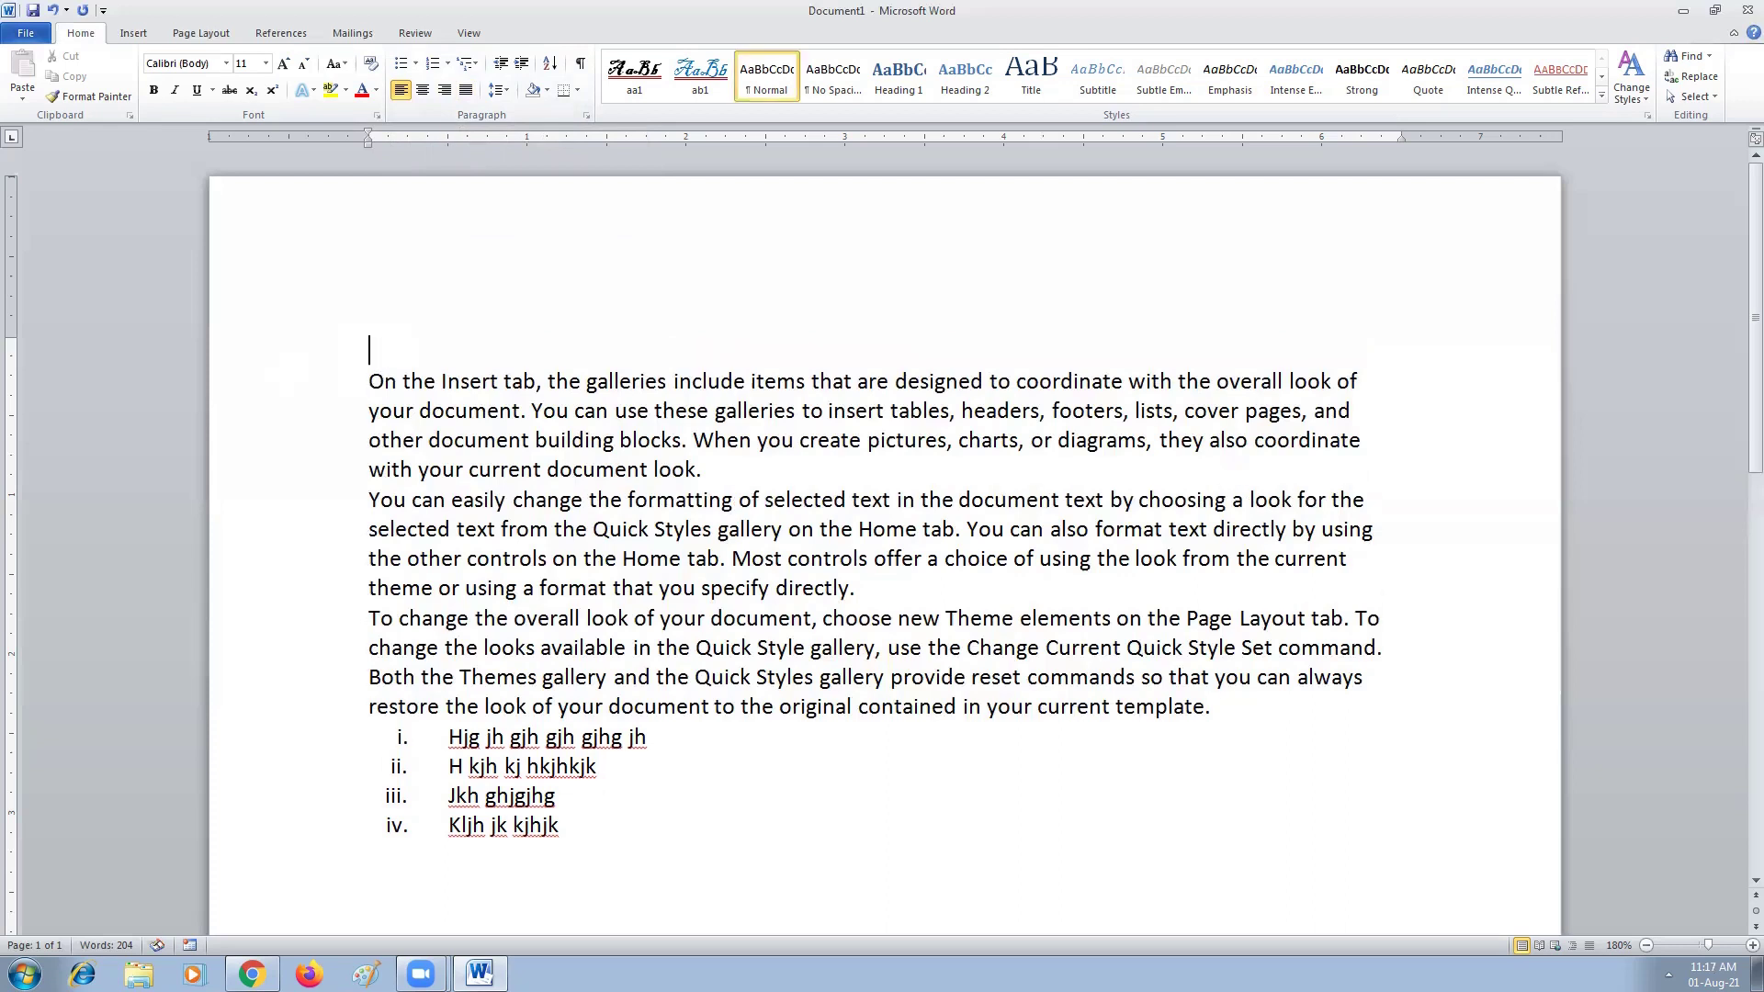
text(MS WORD)
- Try center, left and right alignment on the "MS WORD" title, finishing with it centered
drag(473, 350, 370, 354)
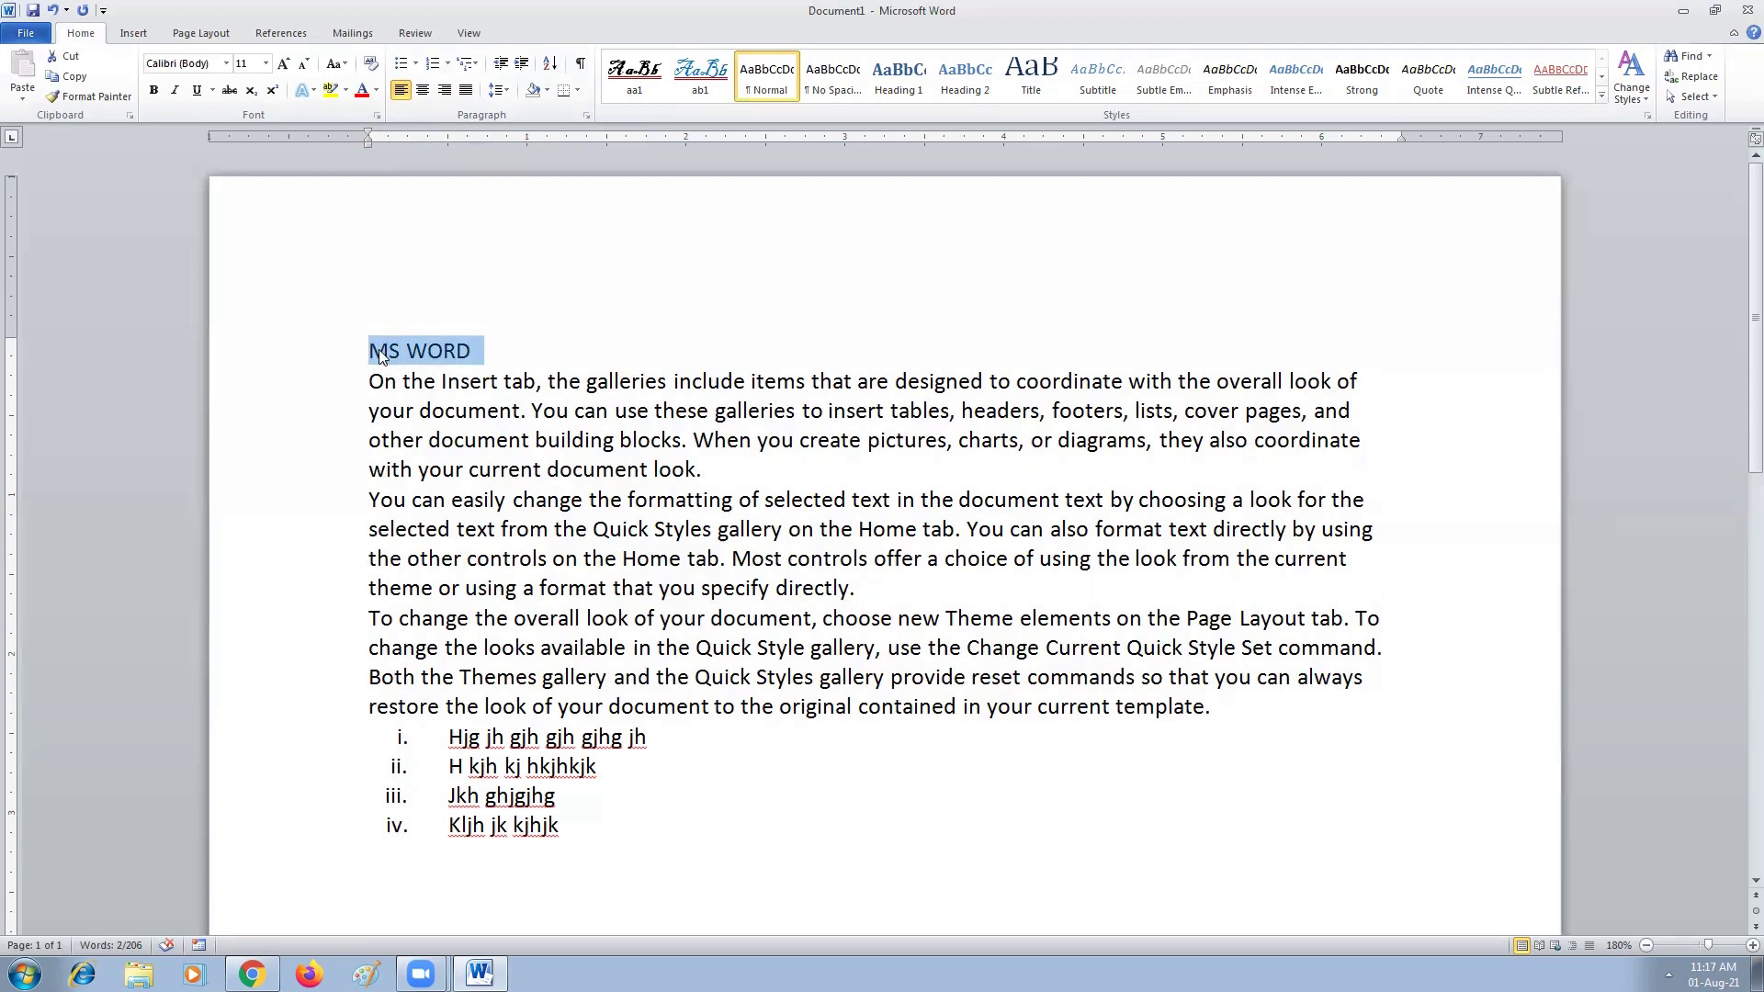
mouse_move(414, 349)
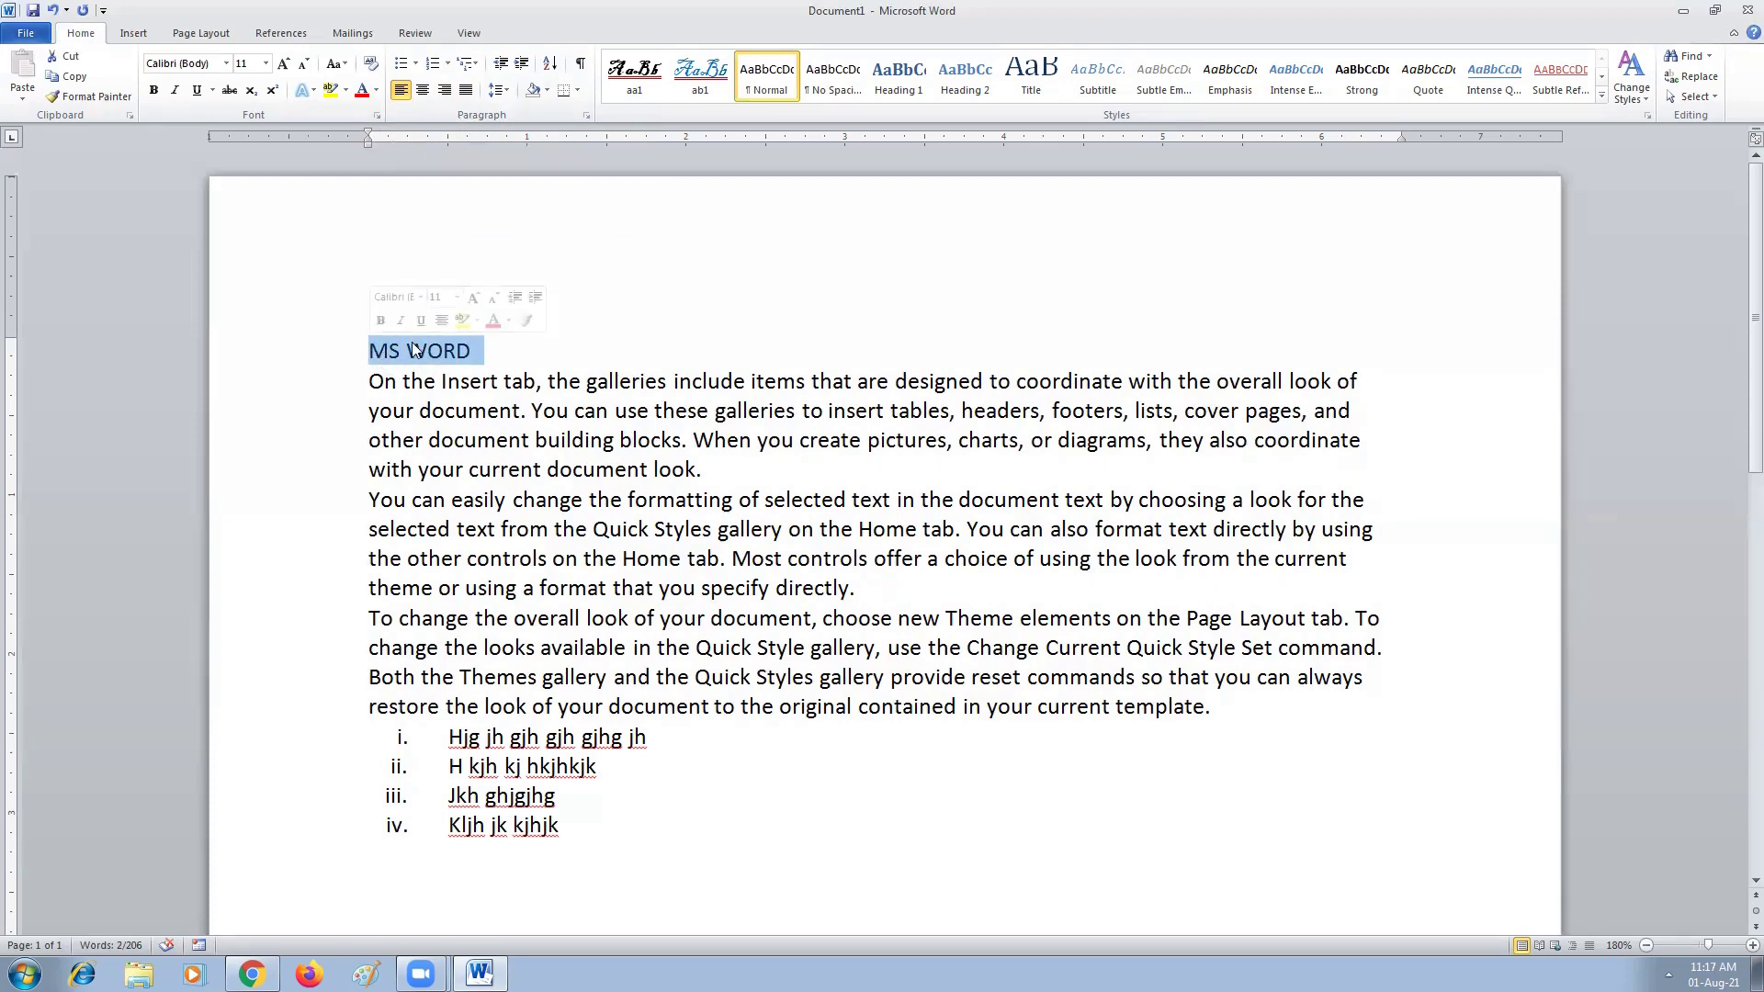
click(423, 96)
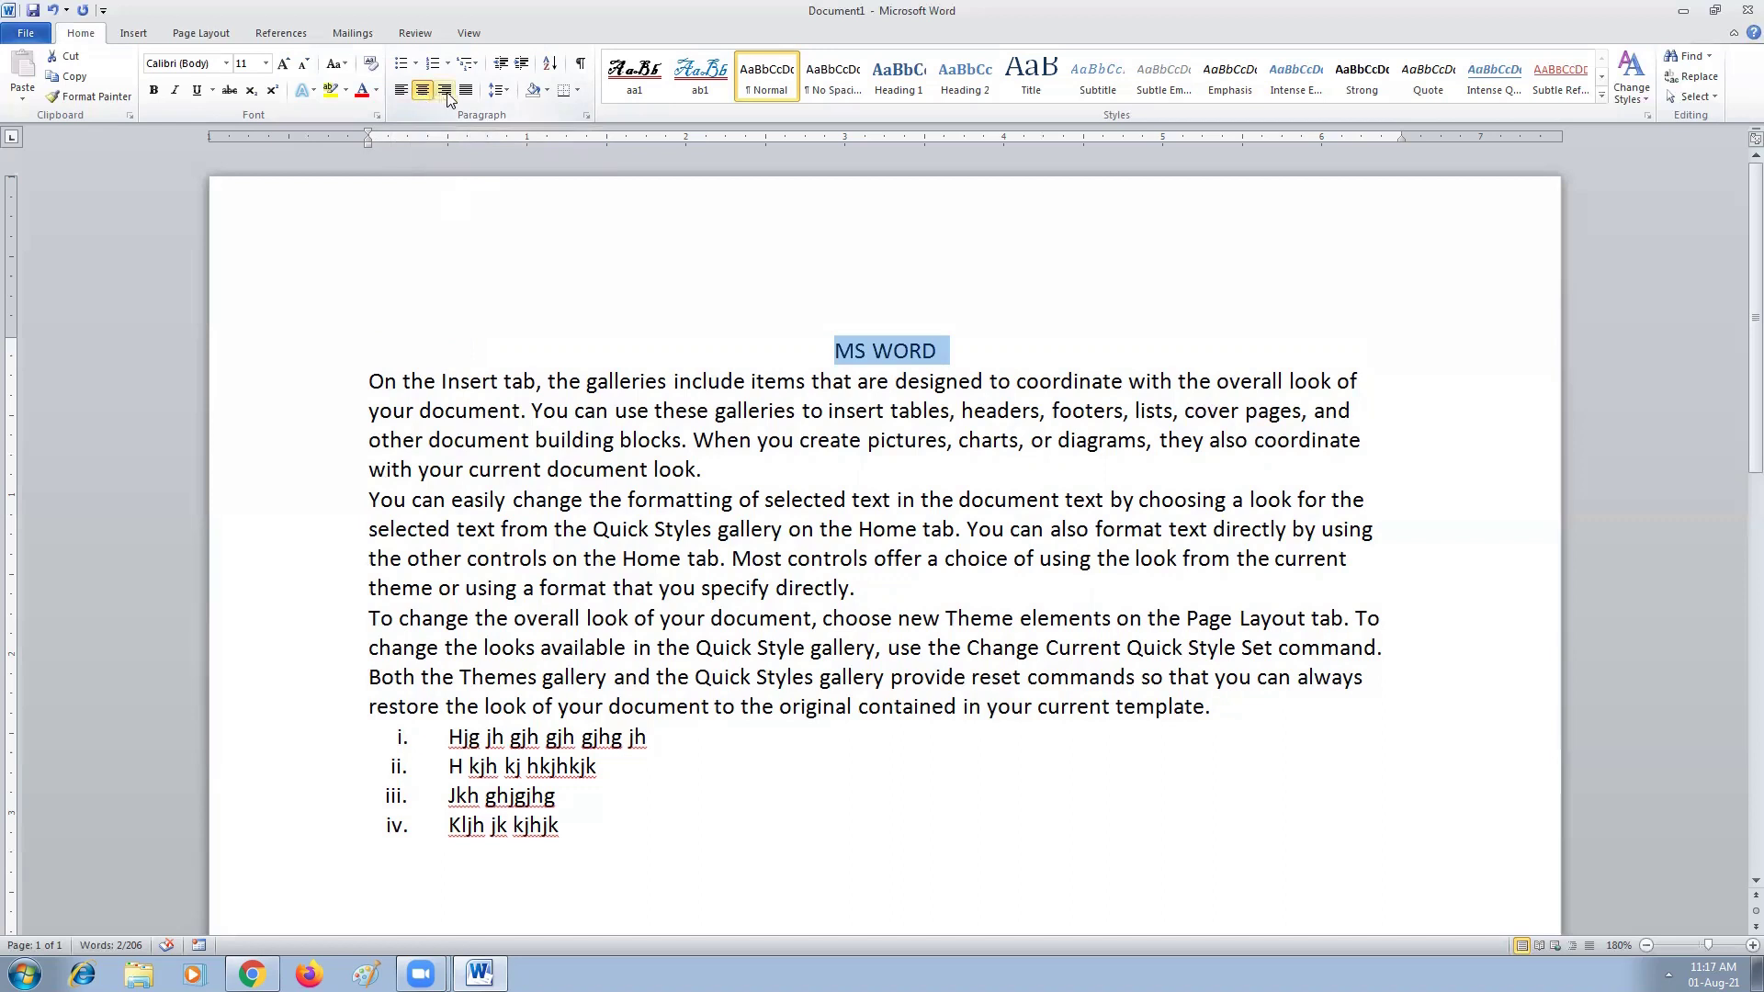
key(ctrl+l)
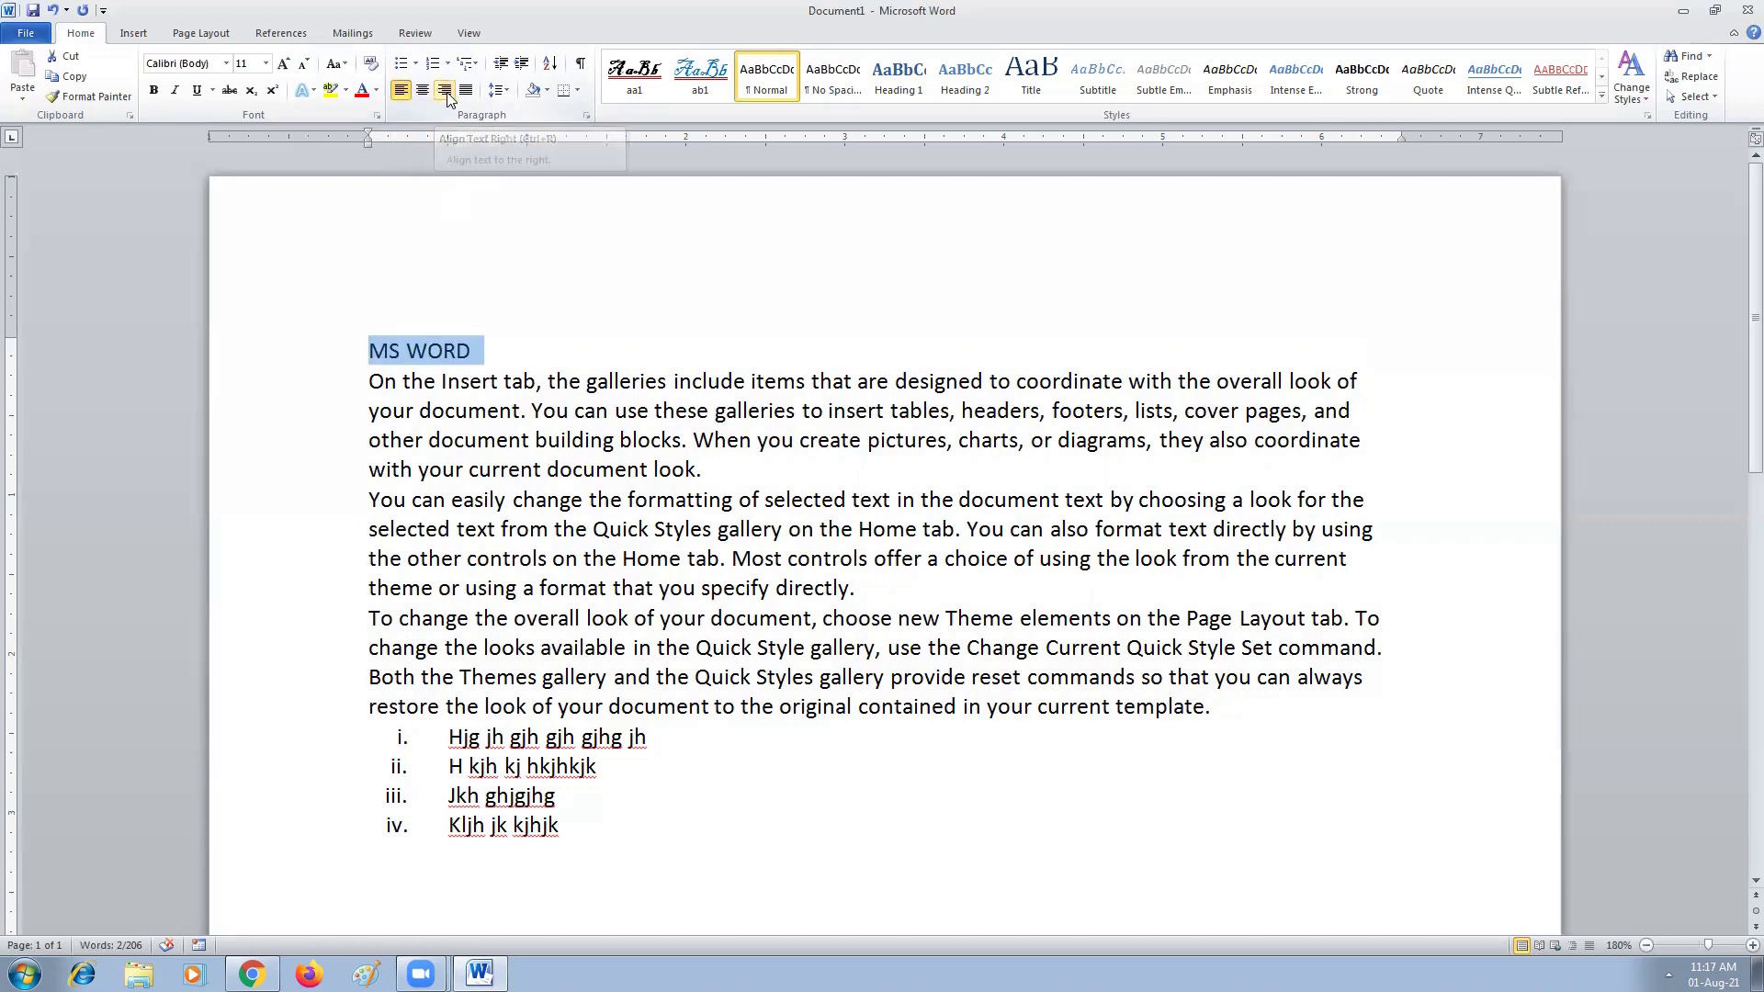
click(447, 96)
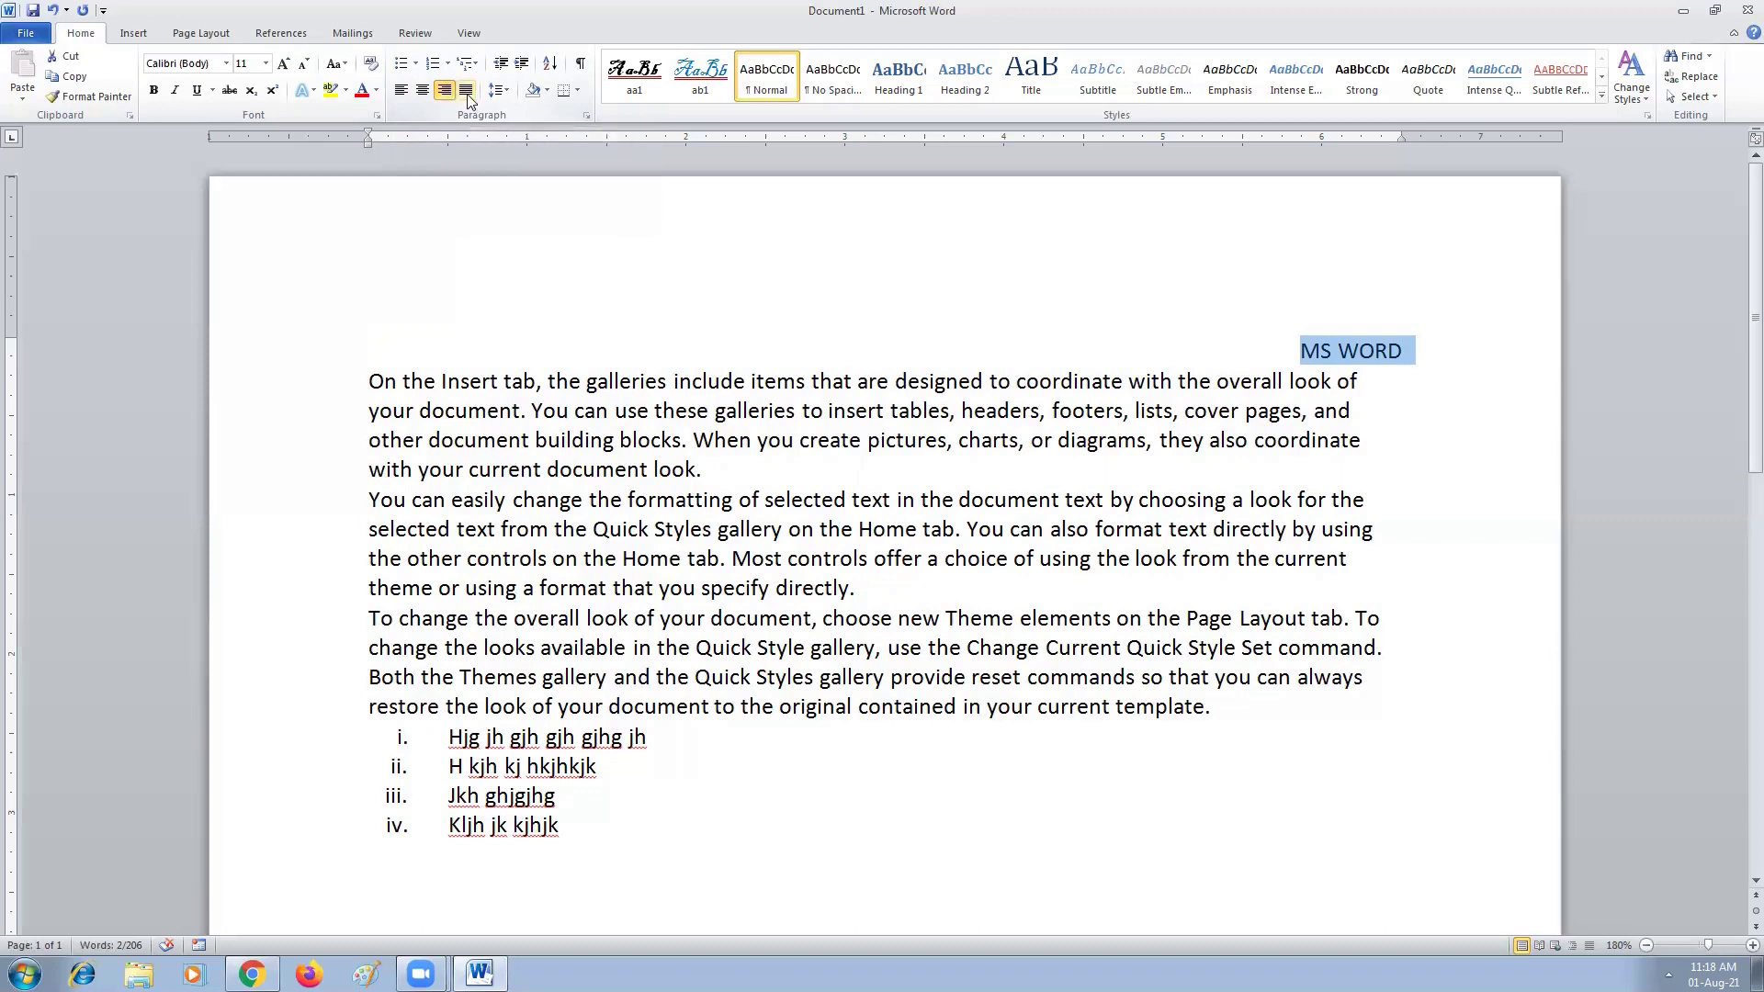
click(420, 91)
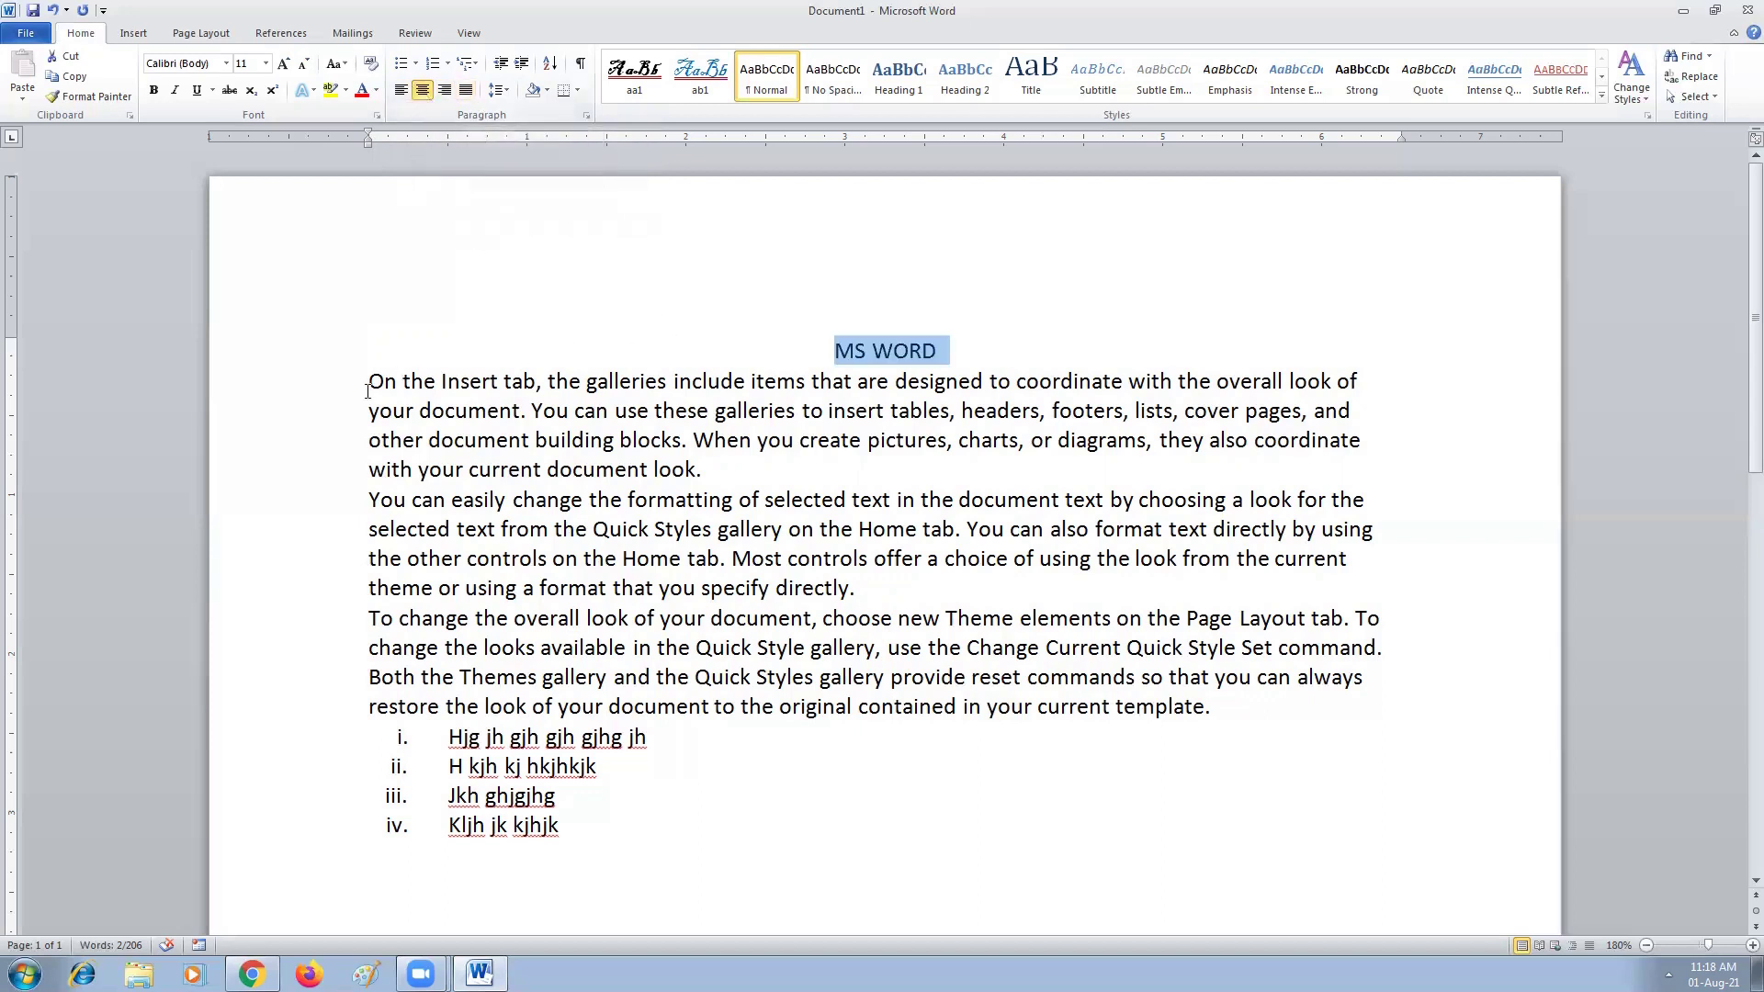
- Justify the second paragraph and the first paragraph below the title
drag(362, 380, 716, 465)
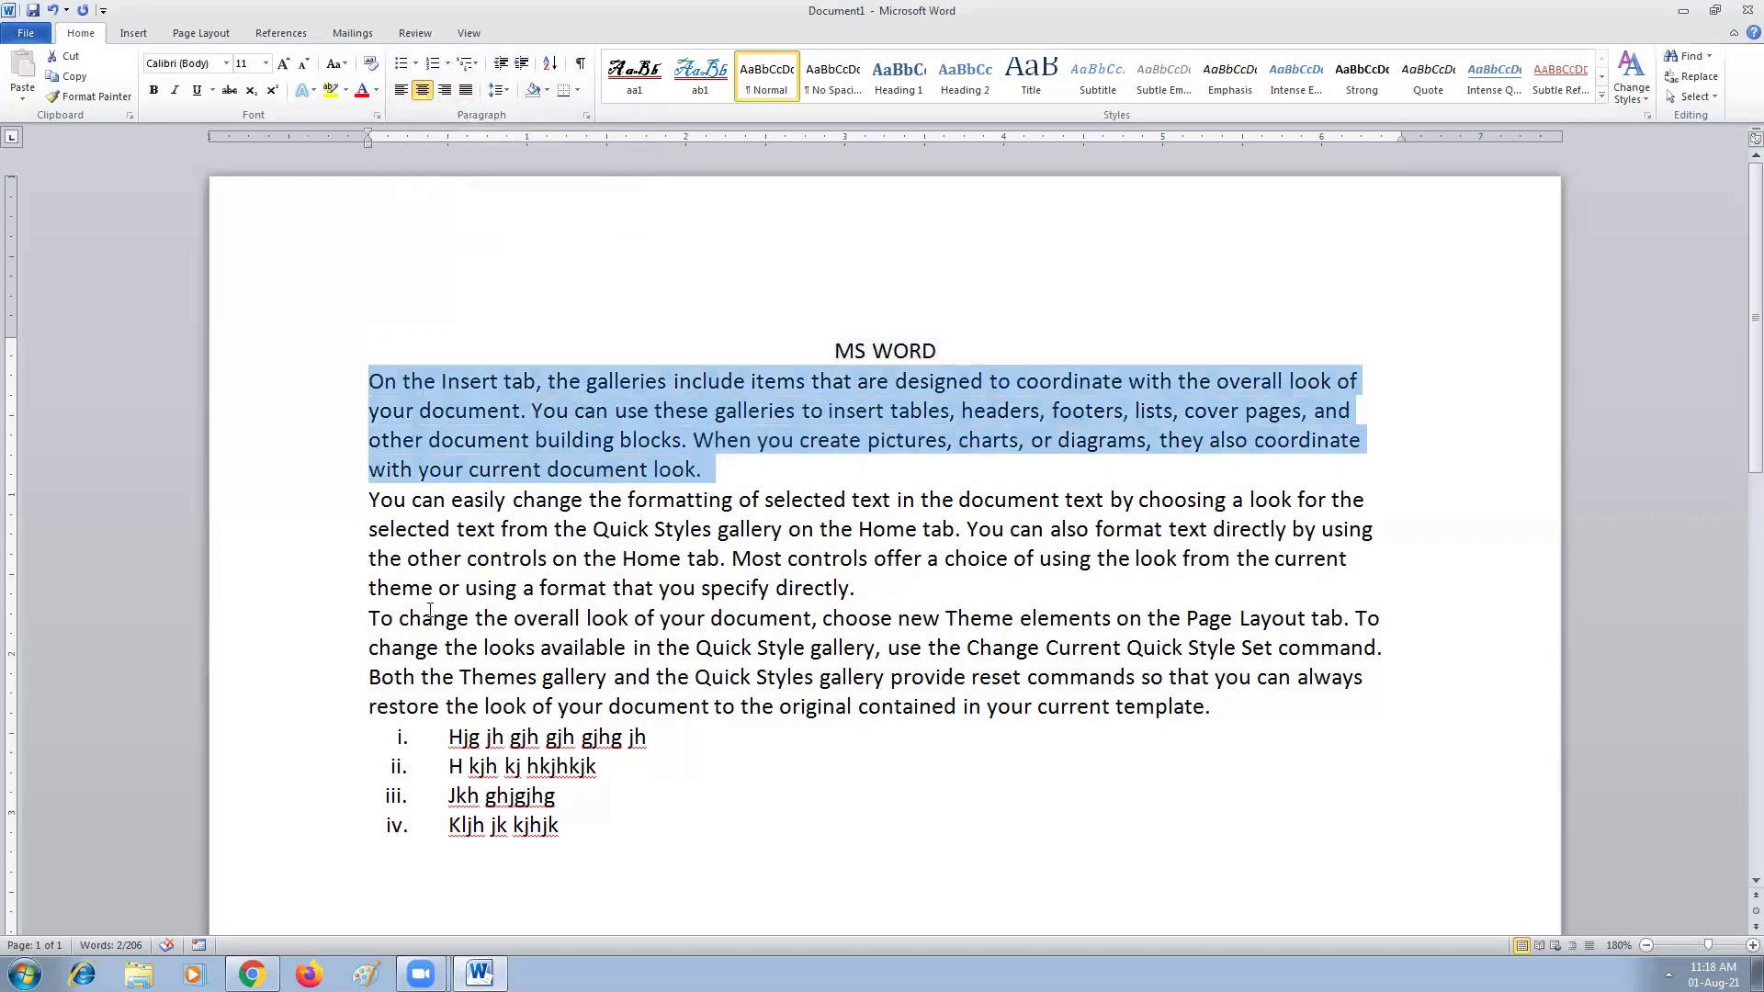
drag(366, 501, 891, 599)
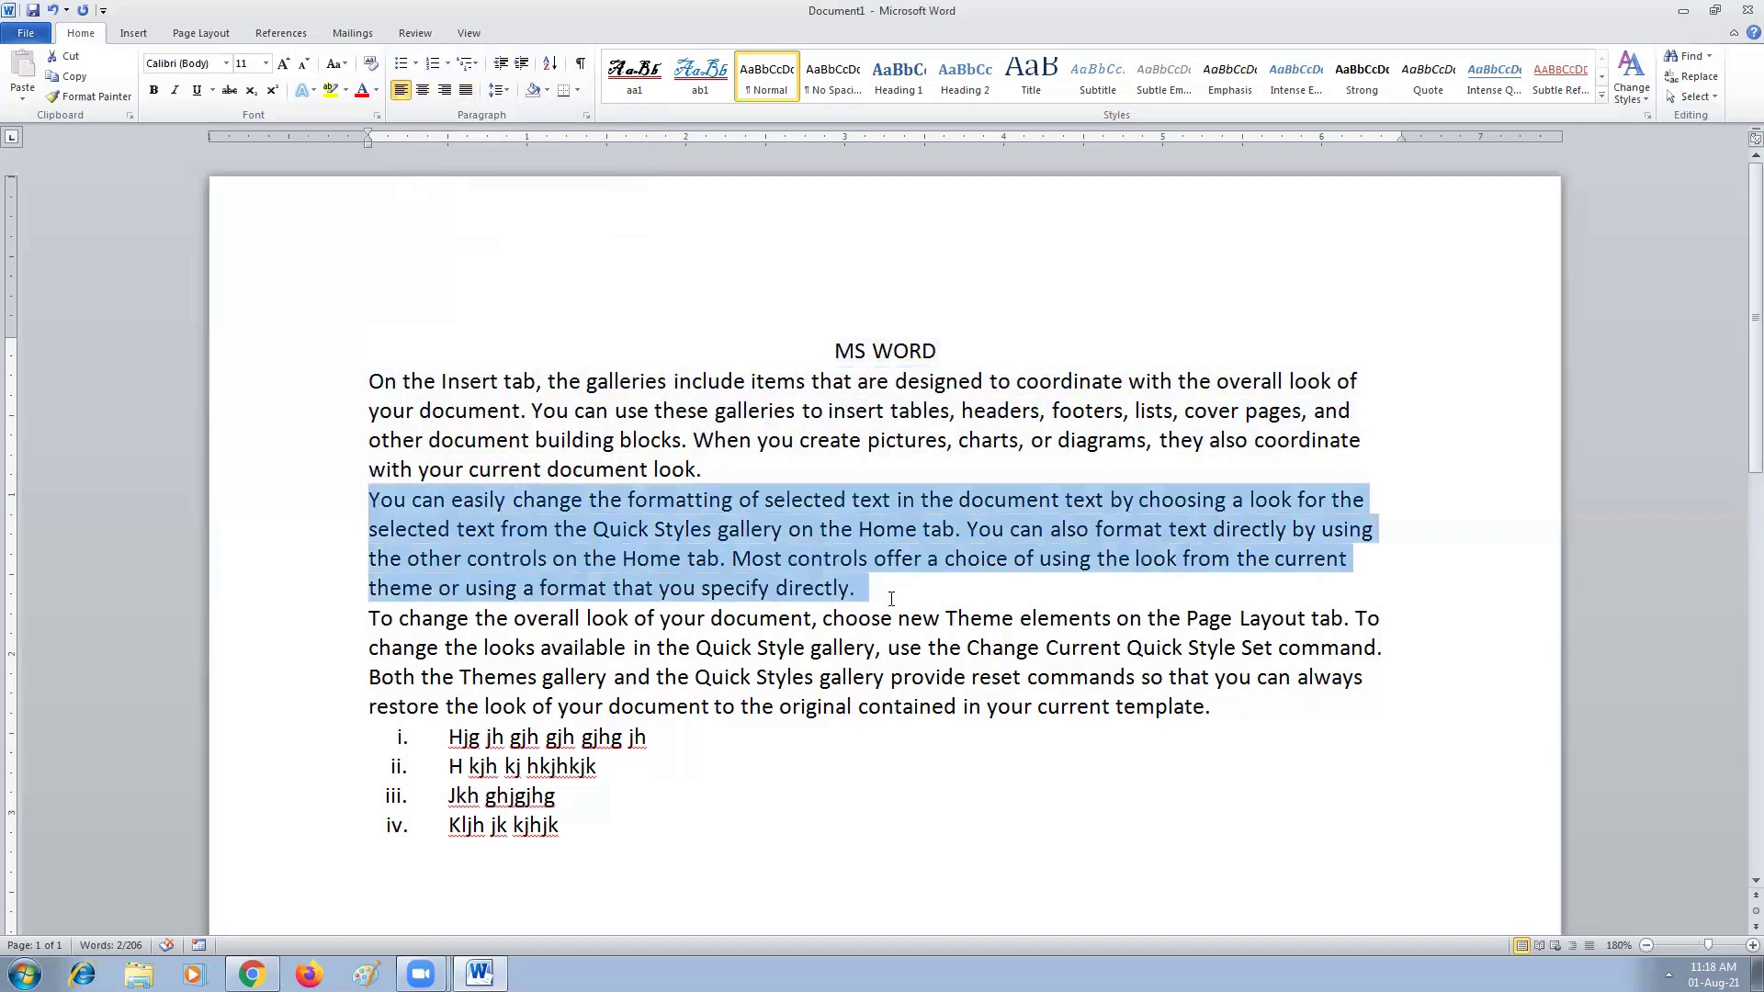
click(466, 92)
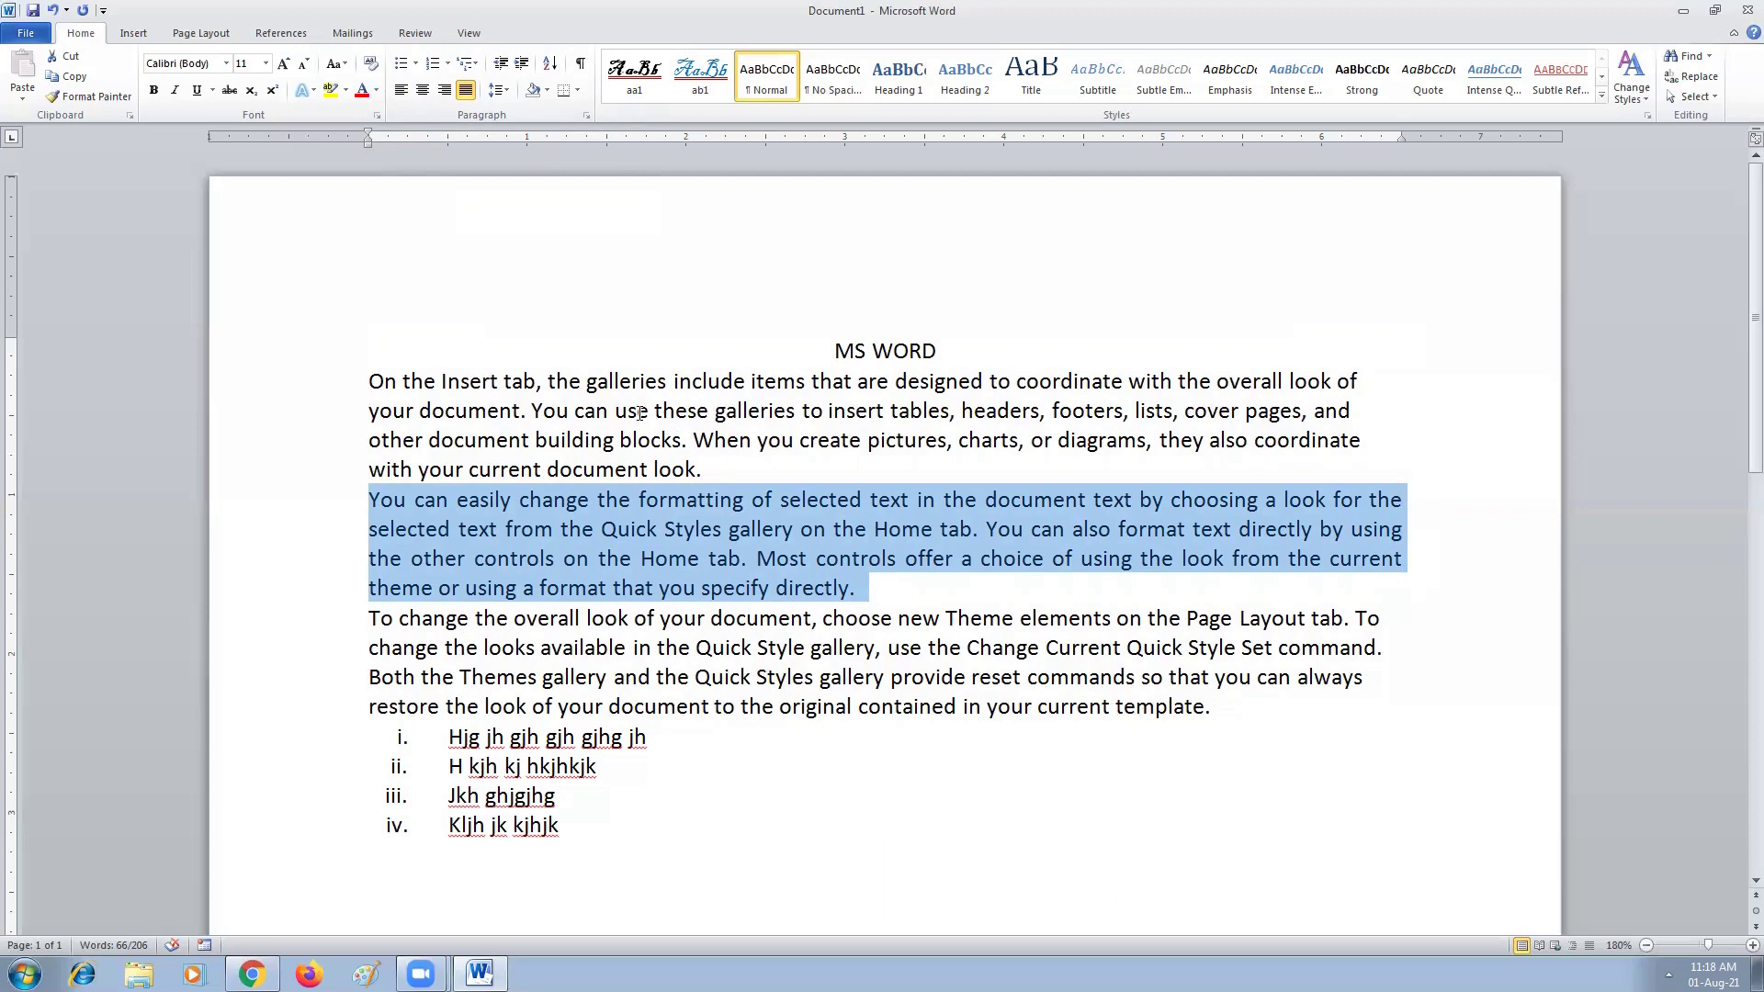
drag(371, 381, 719, 473)
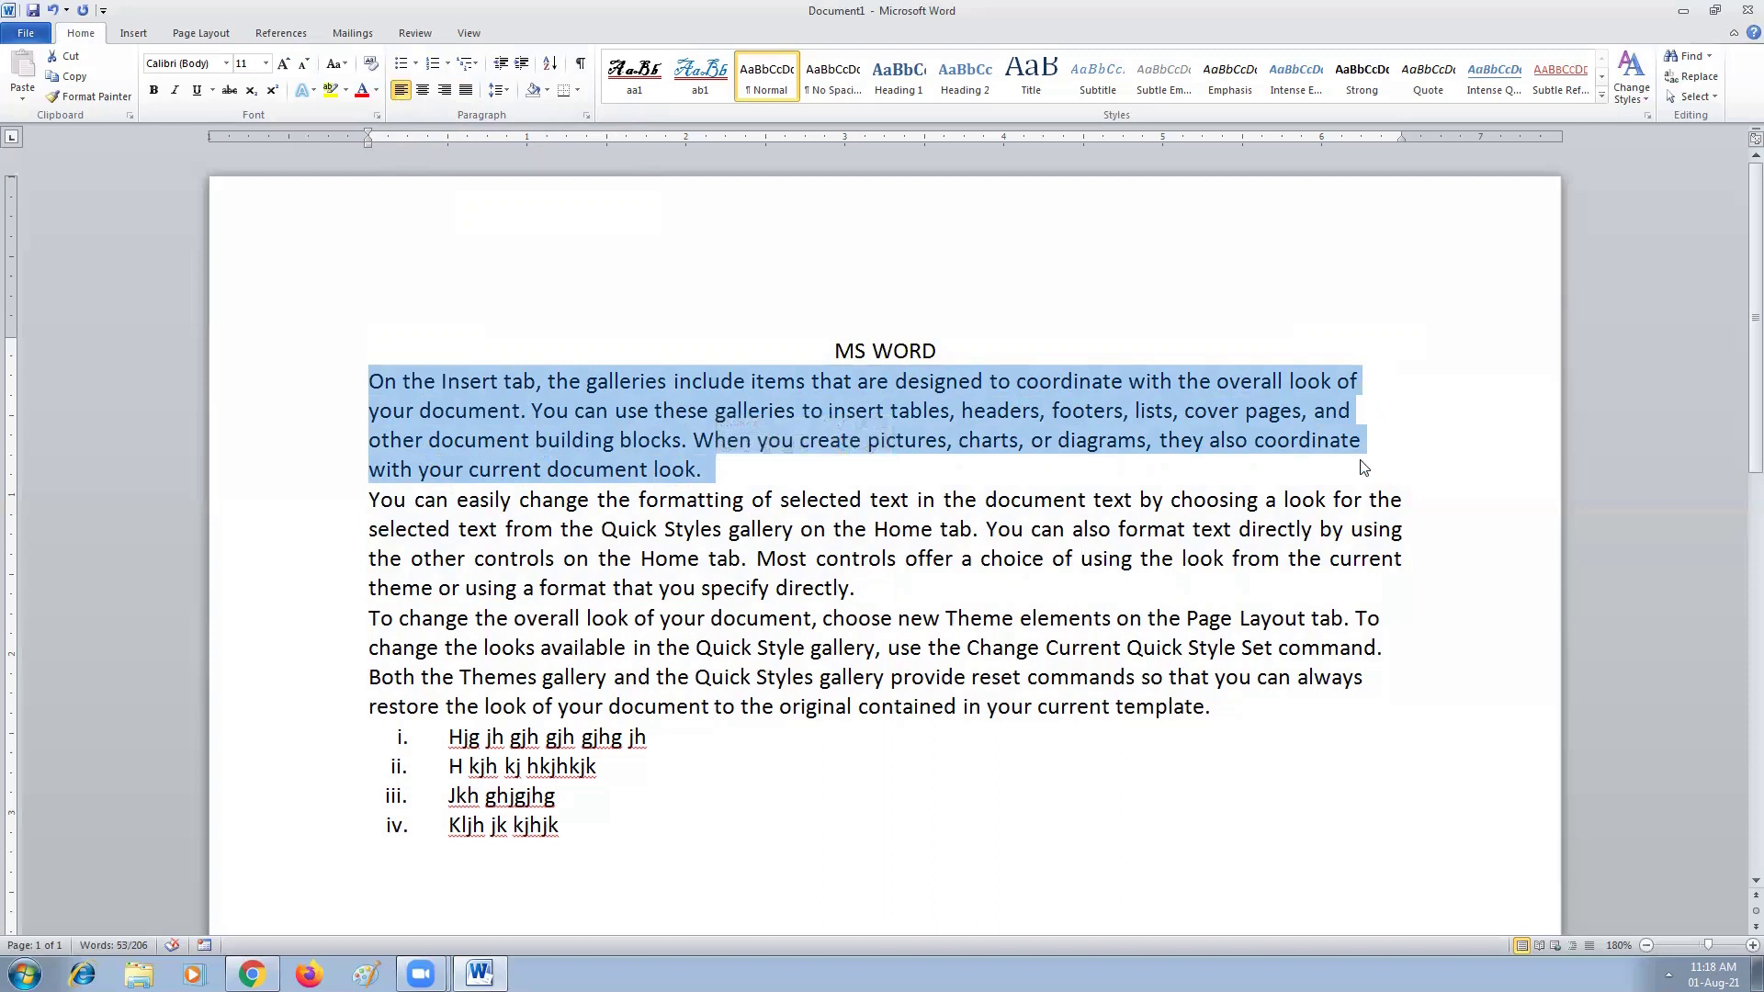
click(466, 90)
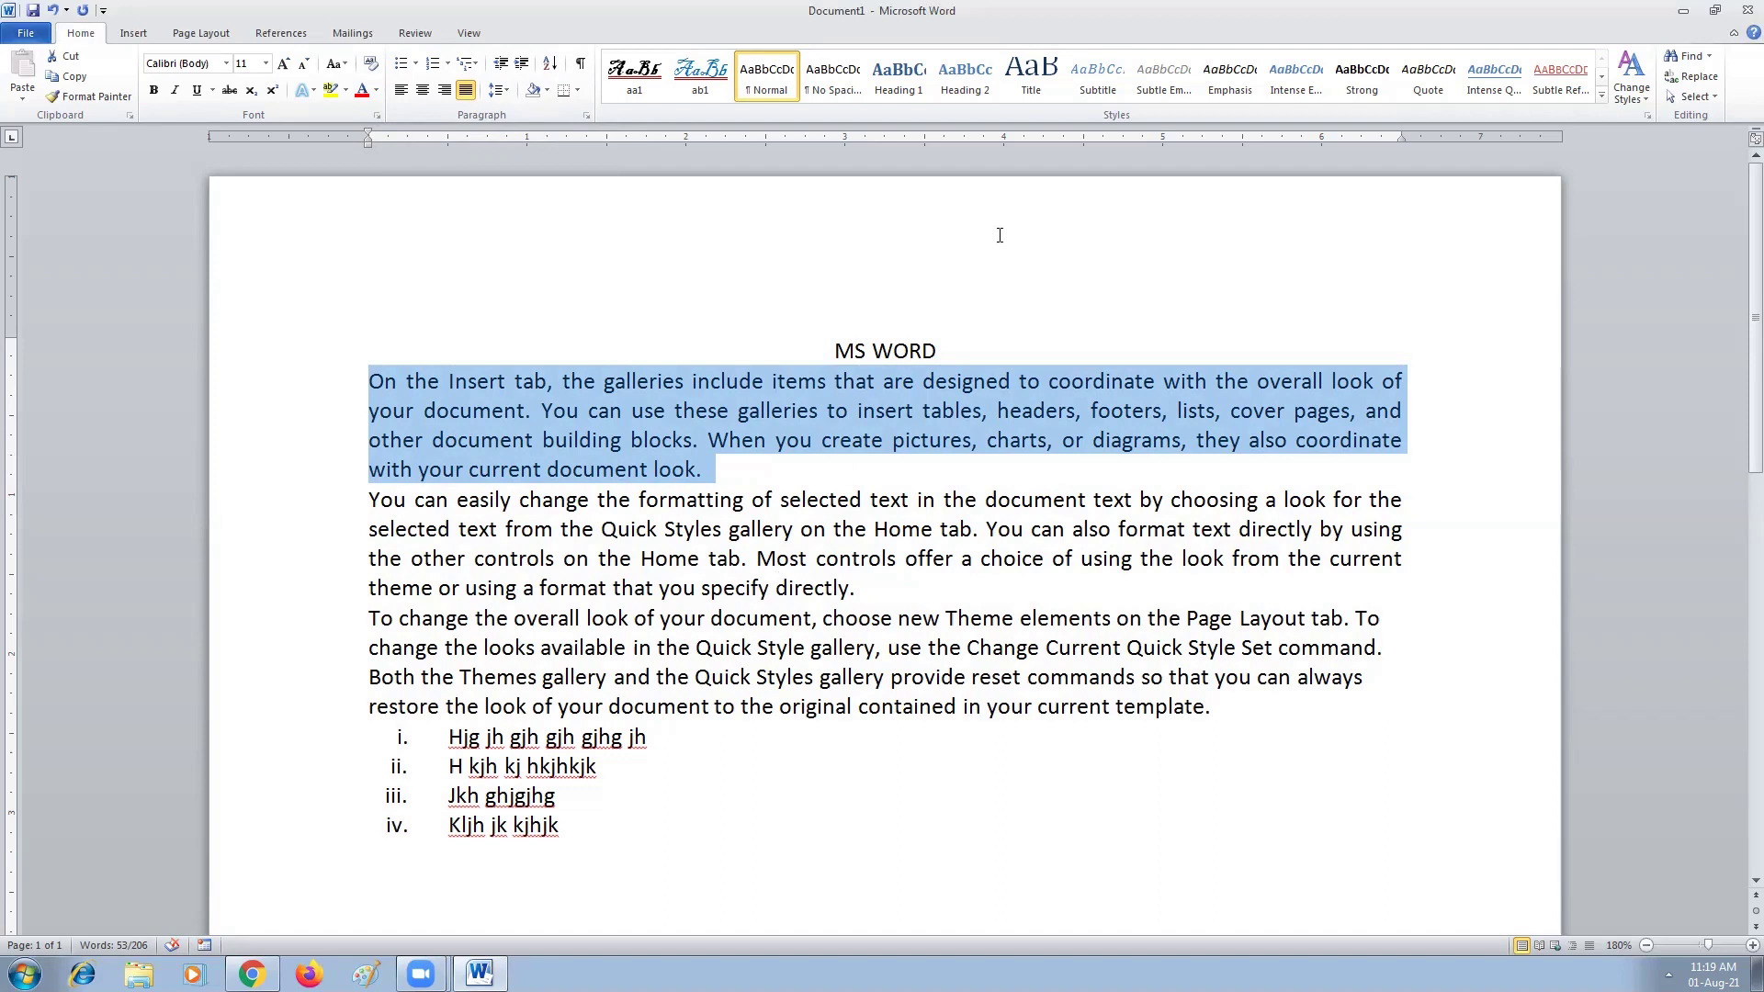
- Close the document
click(1739, 19)
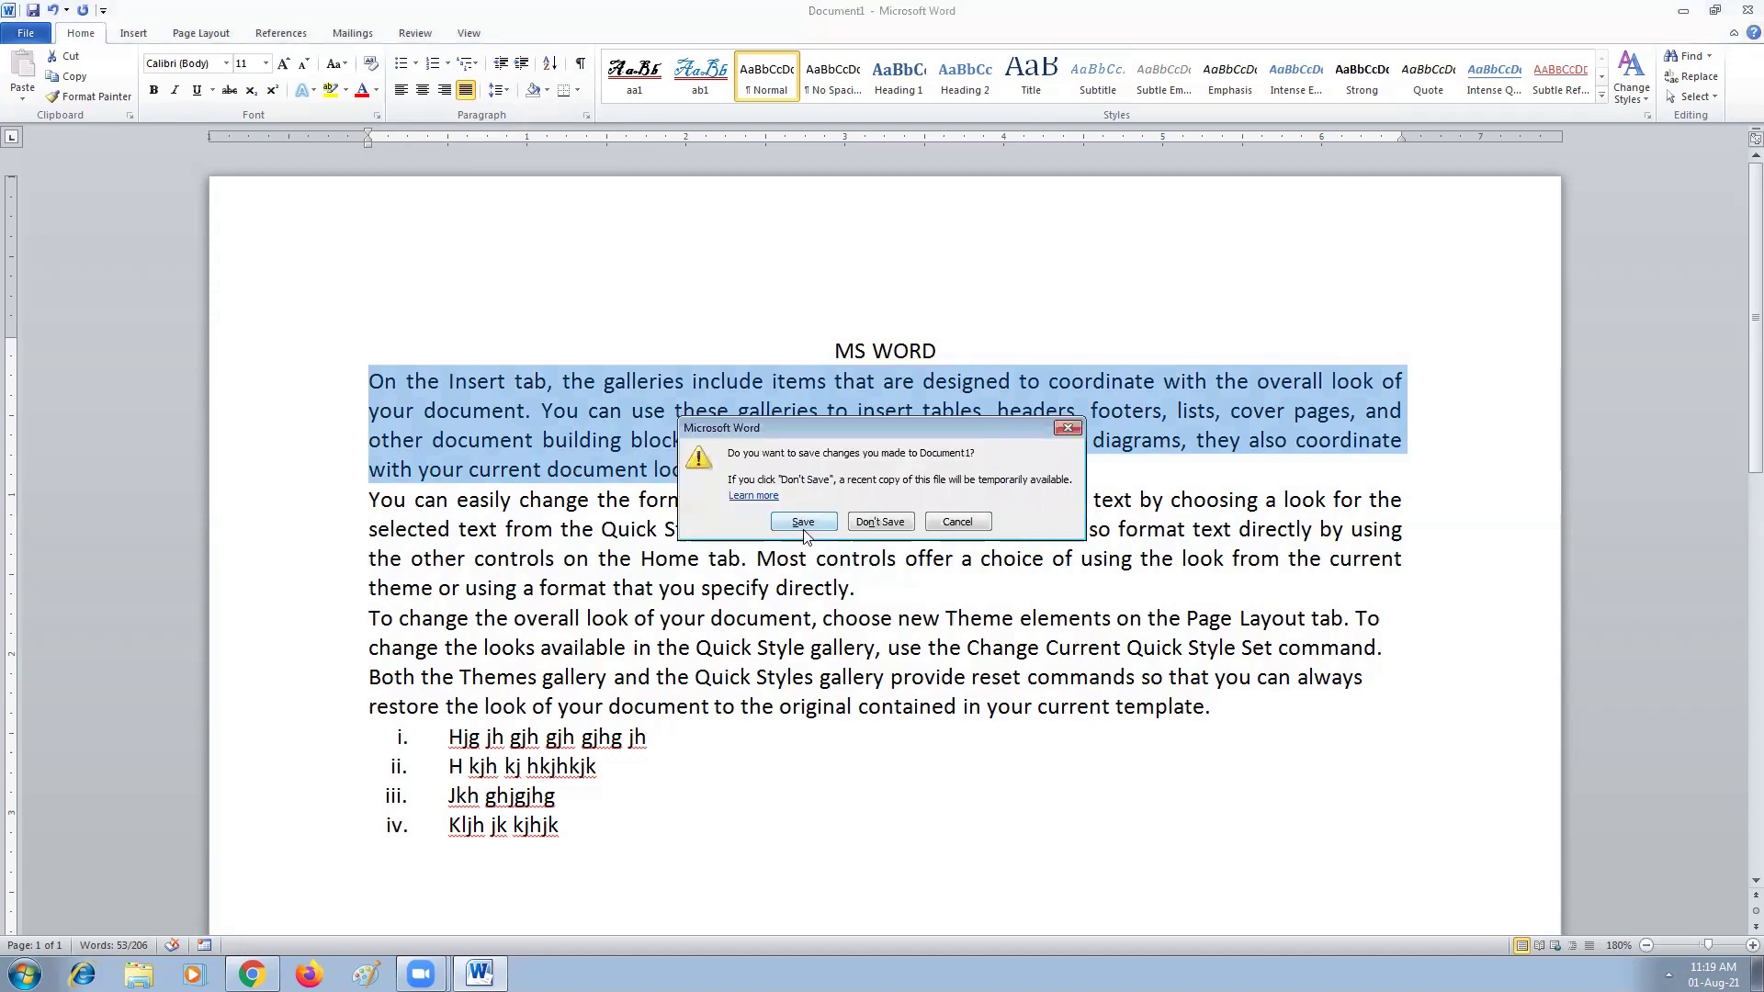